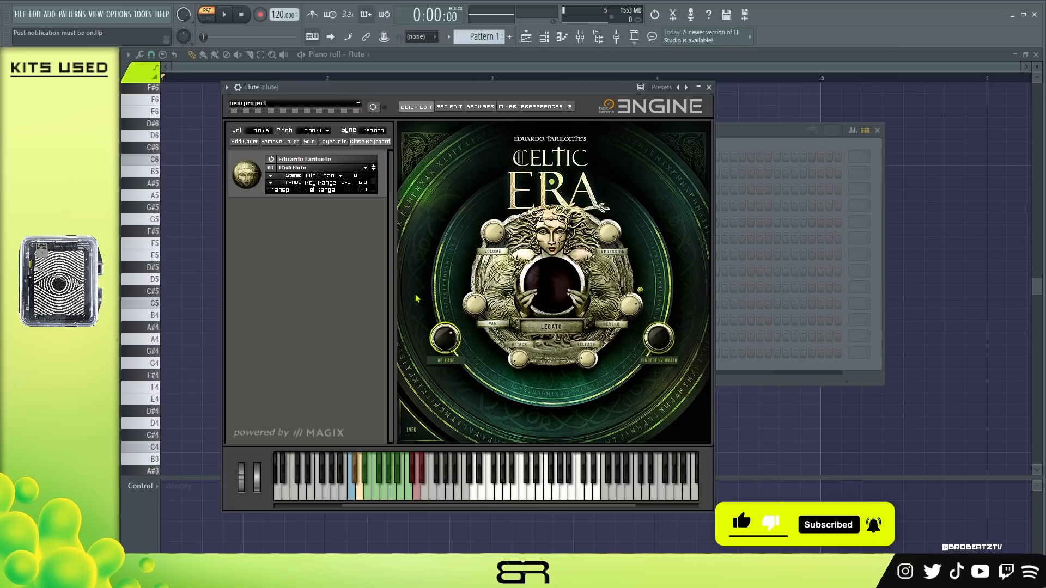
Examine the flute instruments available in the Celtic Era and ERA II wind libraries of the Engine plugin.
left_click(365, 169)
mouse_move(355, 177)
mouse_move(447, 237)
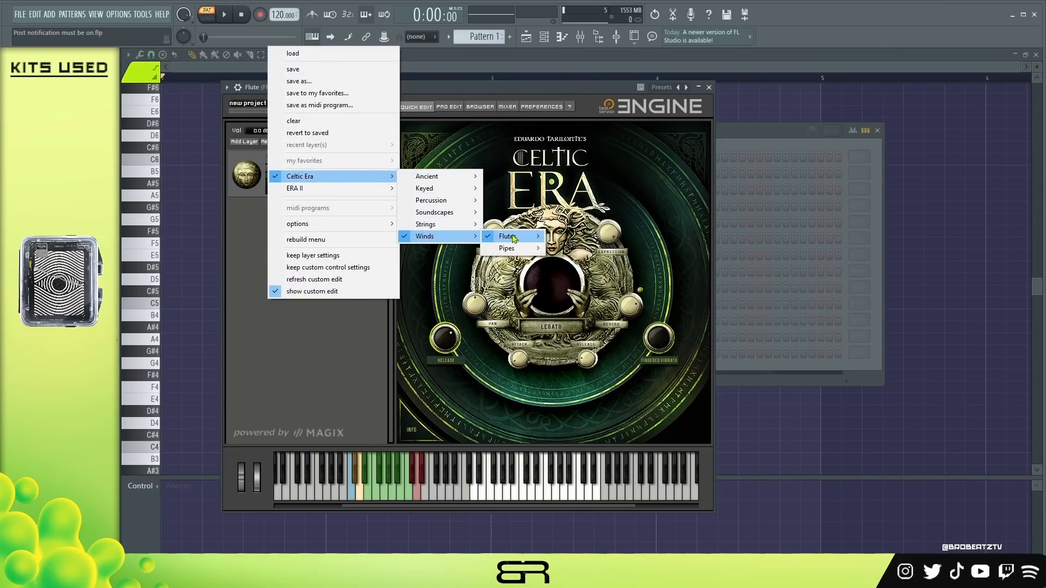
mouse_move(515, 239)
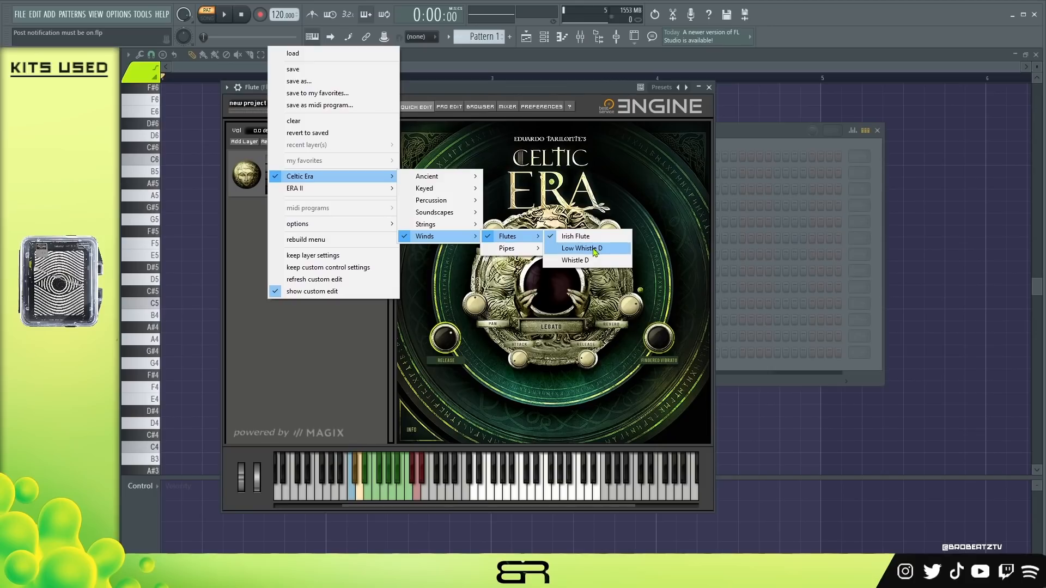
mouse_move(324, 191)
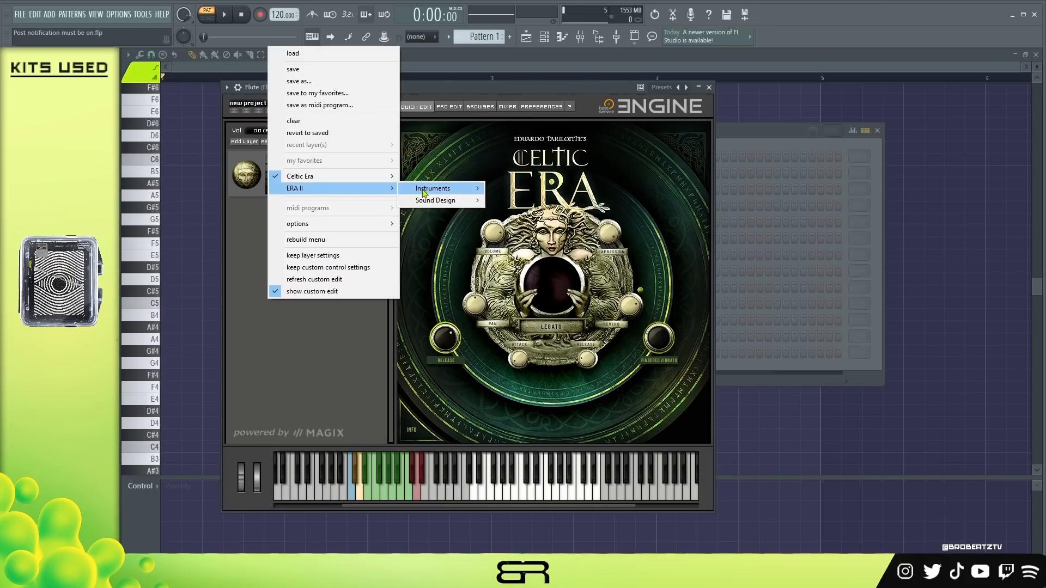
mouse_move(424, 193)
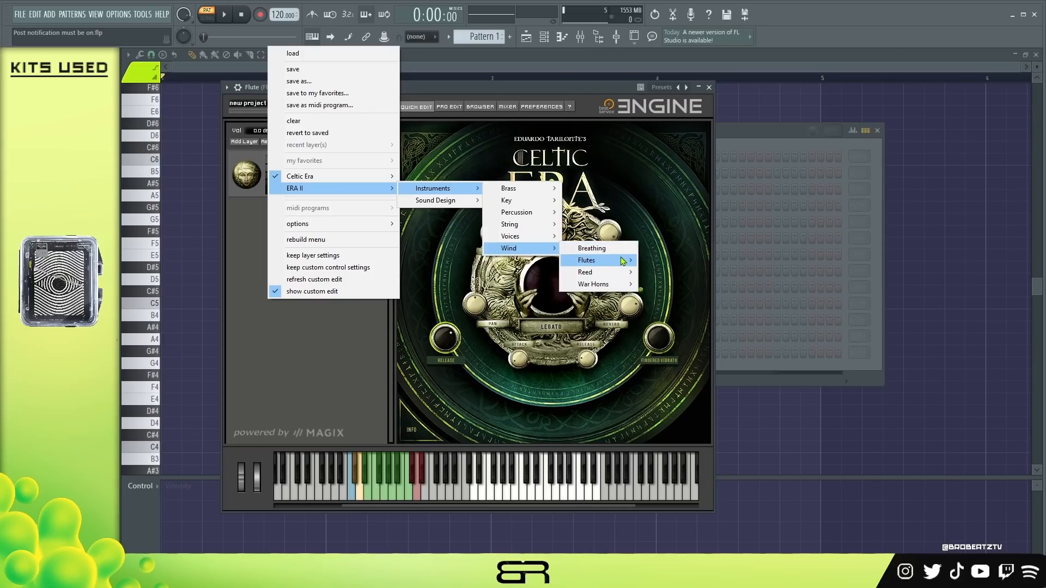
mouse_move(623, 261)
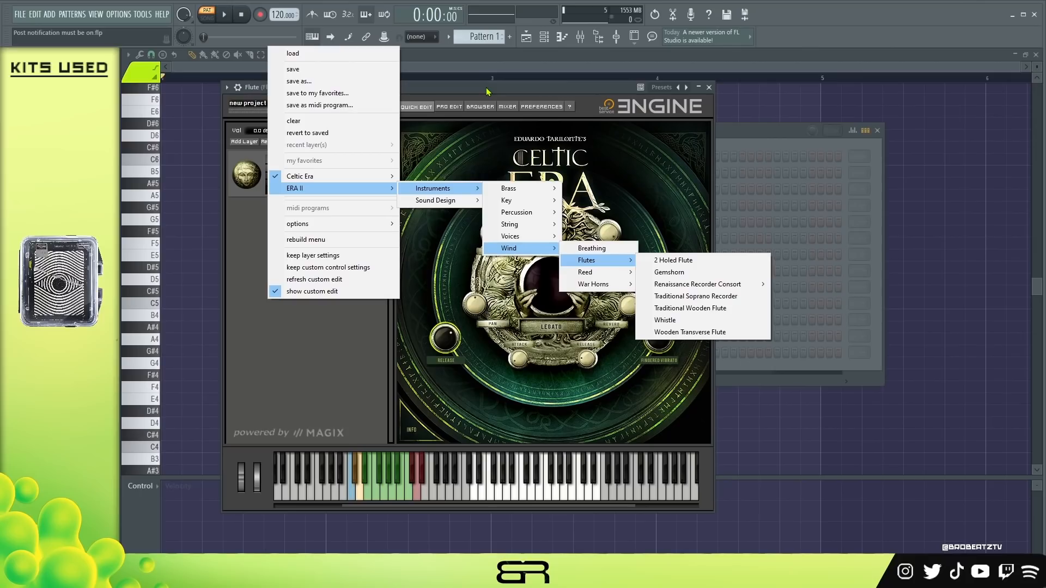
left_click(488, 89)
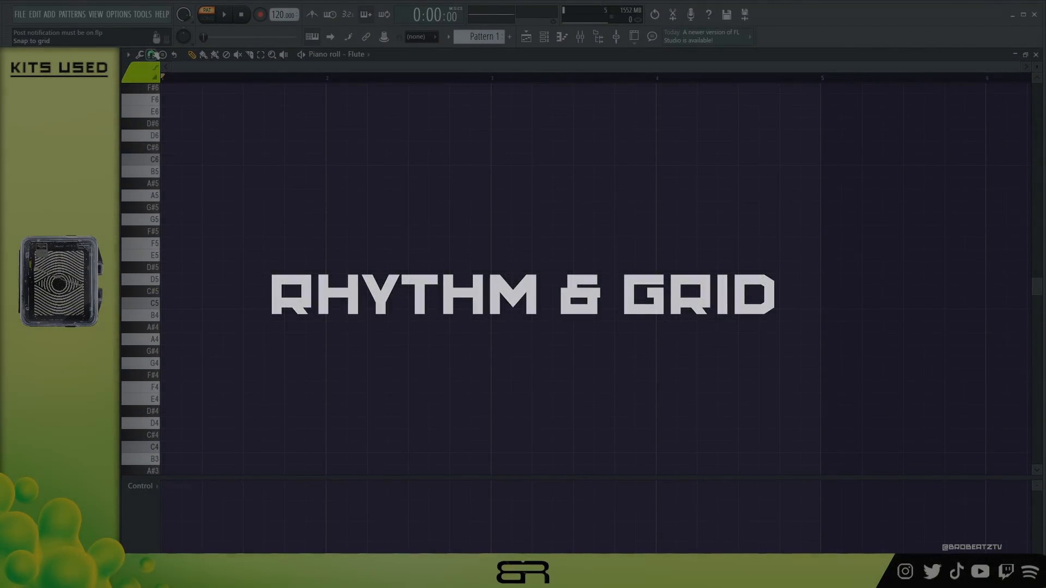
Try short C5 and C#5 notes with 1/3 beat snapping before returning the snap to 1/2 beat.
left_click(151, 54)
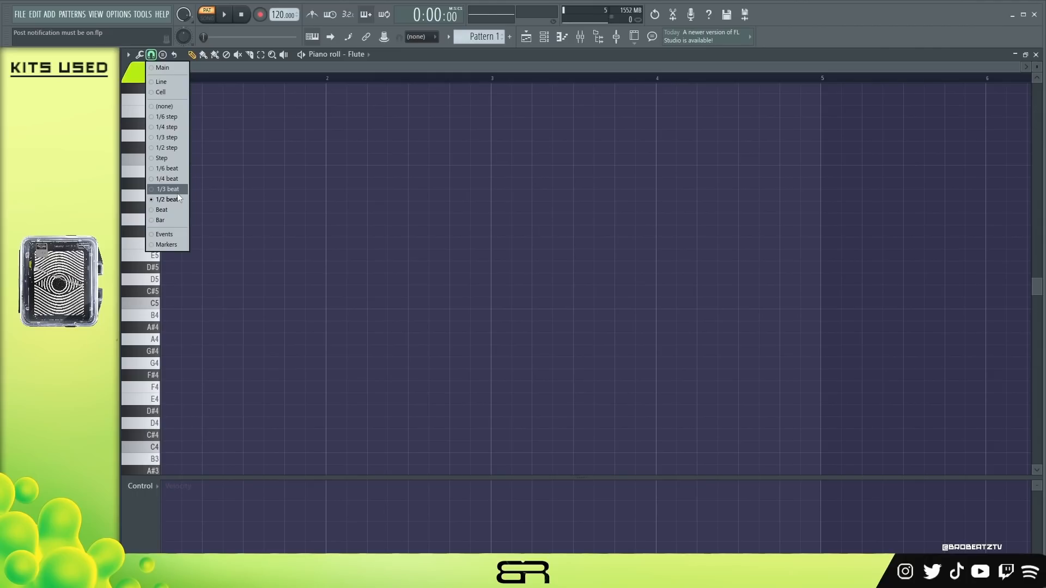
left_click(177, 191)
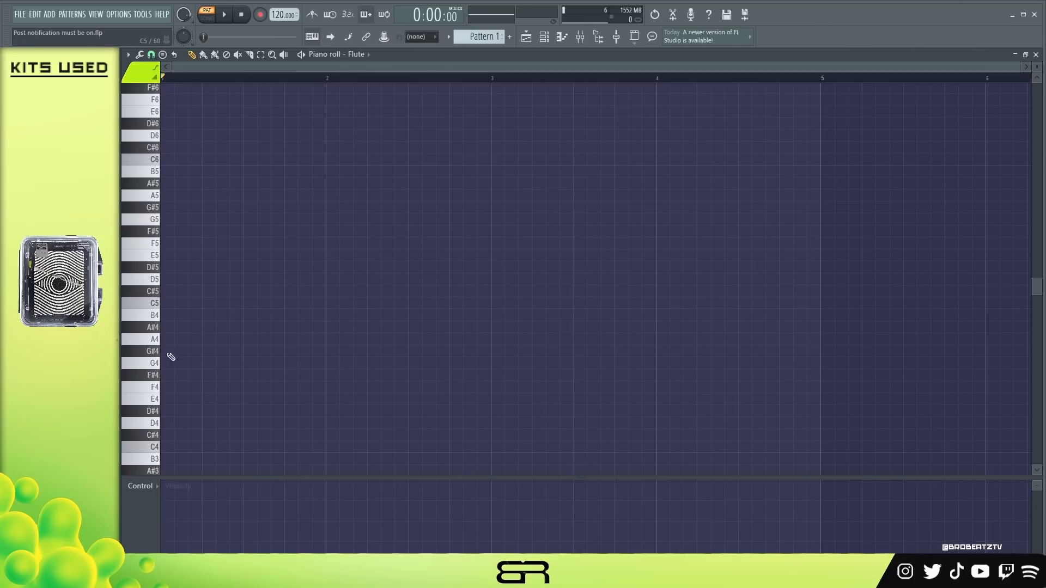
left_click(163, 303)
left_click(177, 291)
left_click(190, 292)
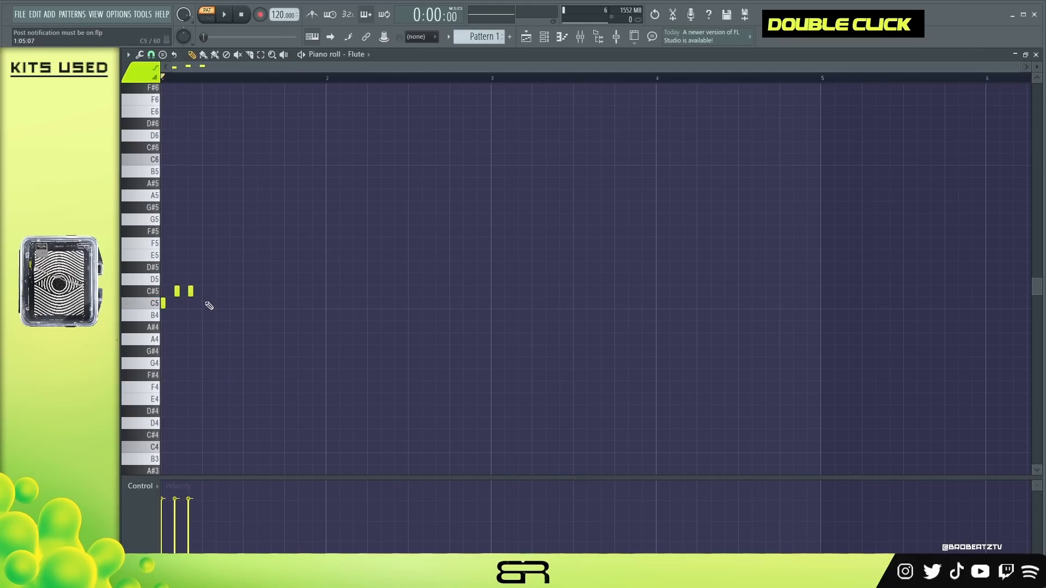
right_click(190, 292)
left_click(151, 54)
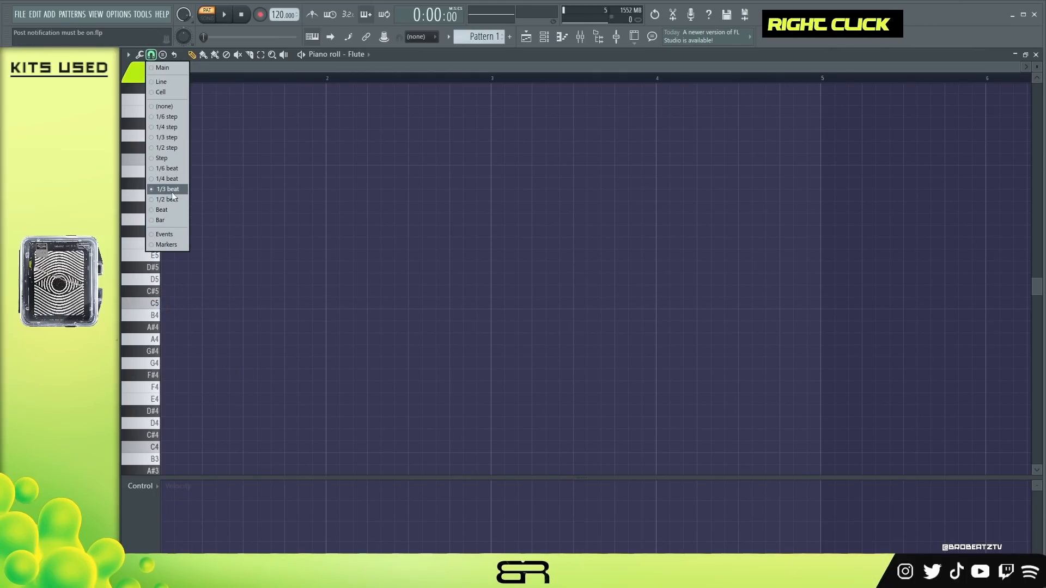
left_click(165, 200)
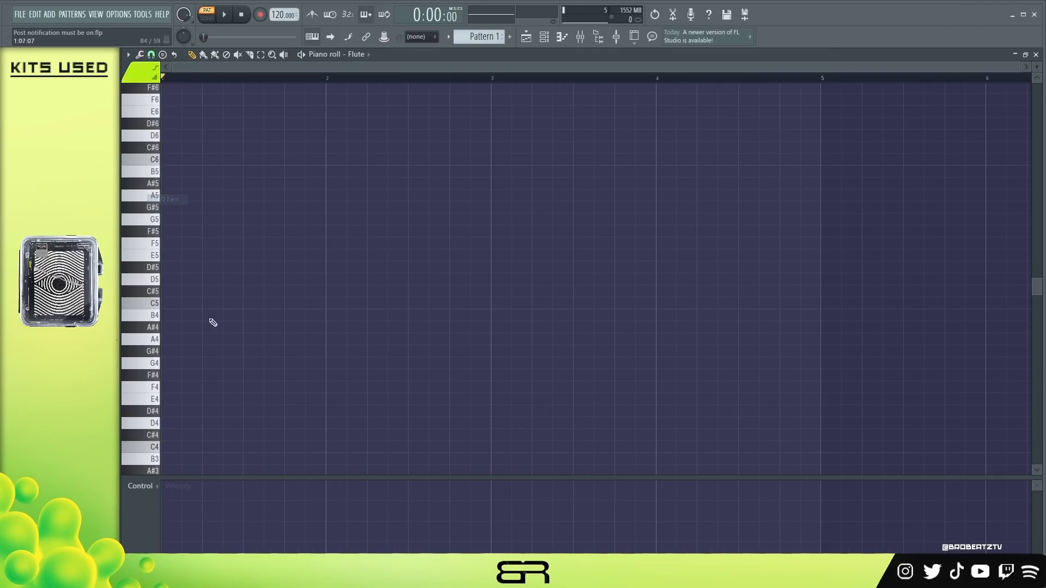
Draw a C5 note across bar 1 and shorten it to 0:02:00.
left_click(170, 303)
left_click_drag(165, 304, 324, 321)
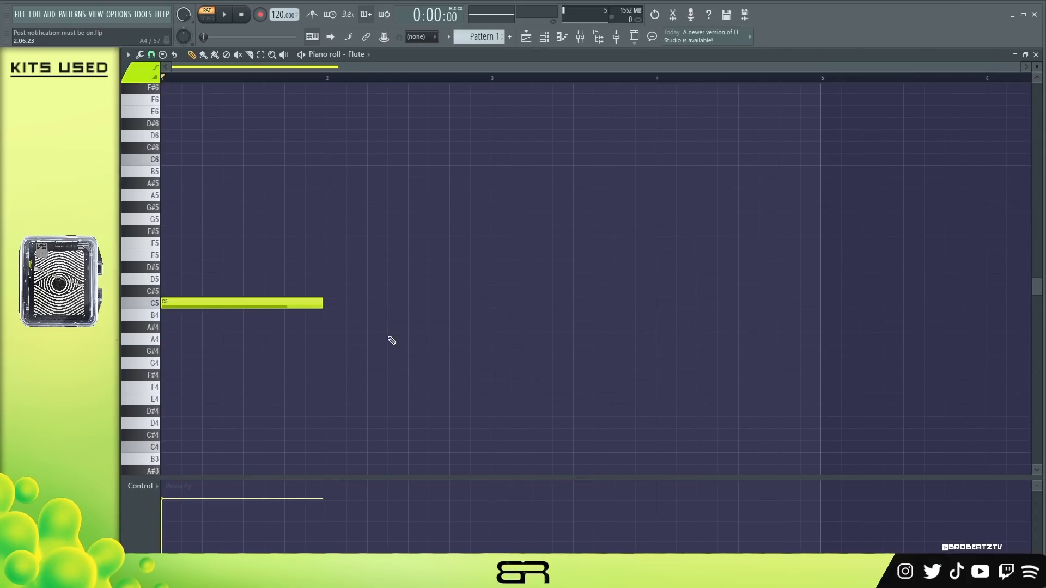
left_click_drag(324, 304, 181, 341)
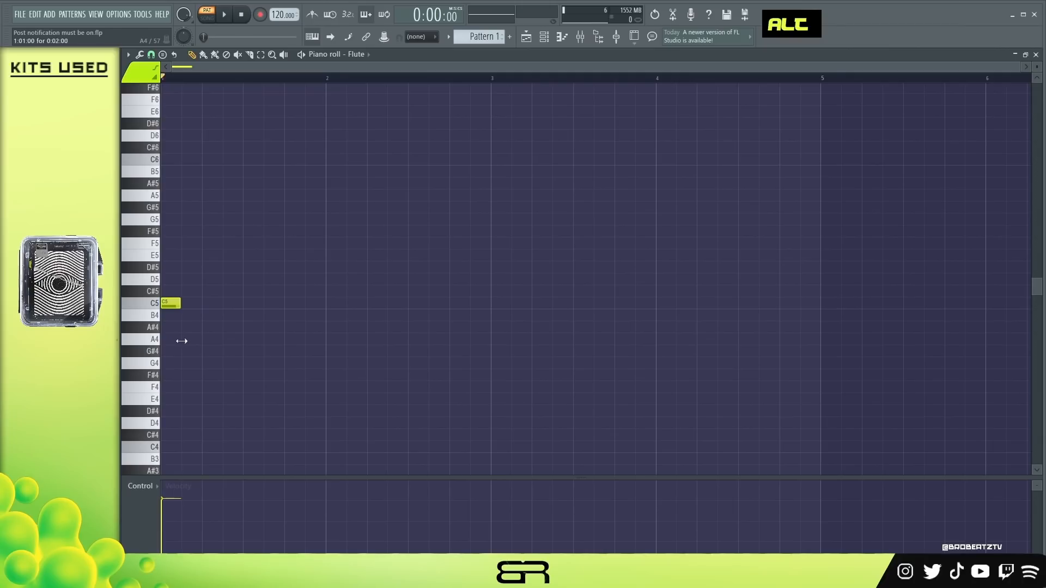
Try two more C5 notes of the same length in bar 1.
left_click(225, 304)
left_click(287, 304)
left_click_drag(351, 277, 159, 354)
right_click(294, 303)
right_click(233, 303)
Lengthen the C5 note to 0:15:05 and try shorter G#4 and F#4 notes in bar 2.
left_click_drag(181, 303, 318, 304)
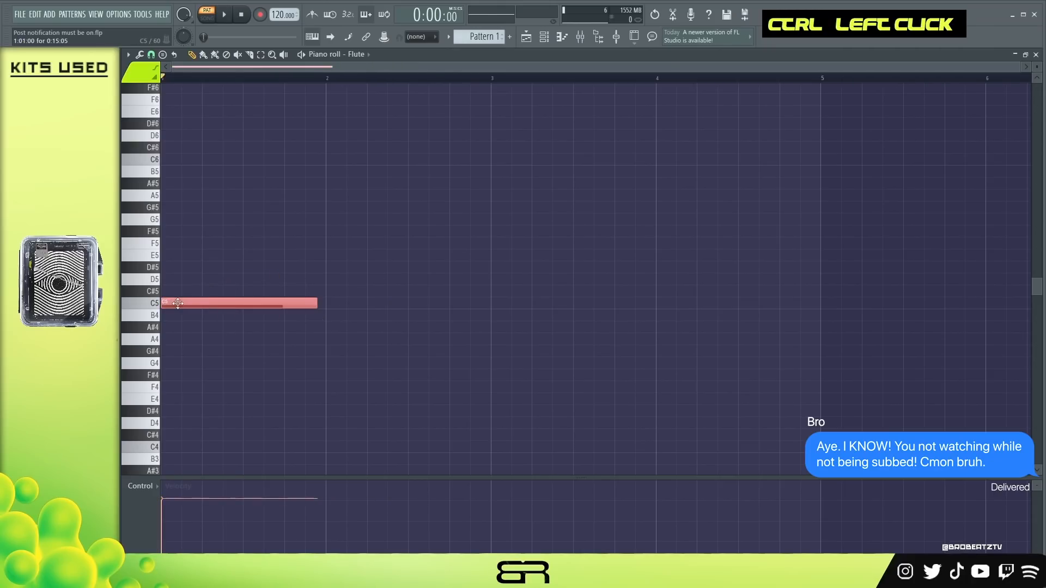
mouse_move(177, 303)
left_mouse_down()
mouse_move(362, 363)
mouse_move(342, 352)
left_mouse_up()
right_click(416, 414)
left_click_drag(483, 354, 403, 361)
left_click(418, 375)
left_click_drag(502, 400, 231, 288)
right_click(487, 437)
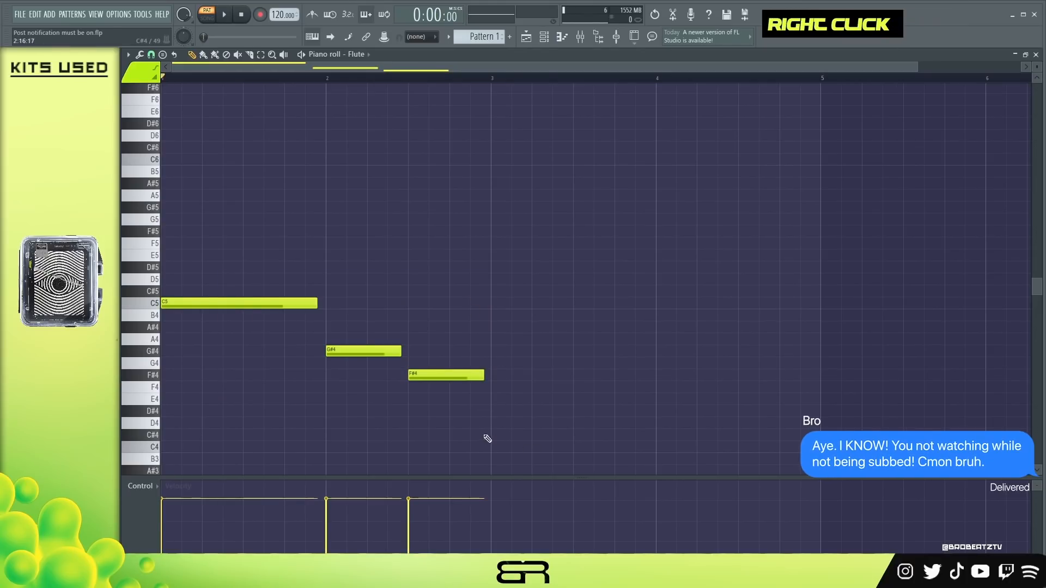
right_click(442, 376)
right_click(366, 352)
Shorten the C5 note to 0:01:16 and place off-grid D5, D#5, D5, A#4, C5 and D5 notes after it in bar 1.
left_click(169, 302, "alt")
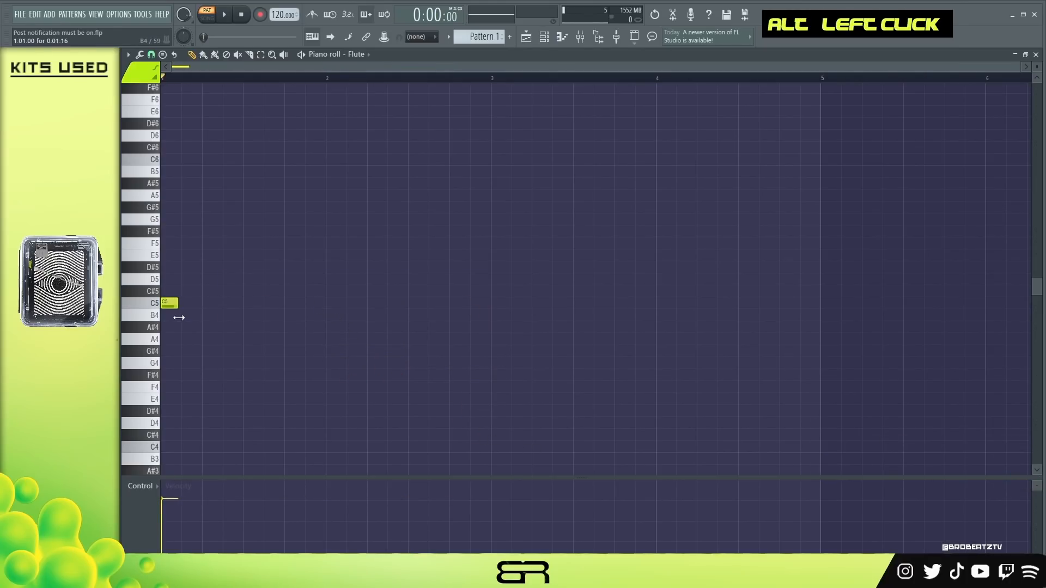
left_click(186, 279, "alt")
left_click(208, 267, "alt")
left_click(228, 279, "alt")
left_click(249, 327, "alt")
left_click(276, 303, "alt")
left_click(298, 279, "alt")
left_click_drag(417, 230, 211, 343)
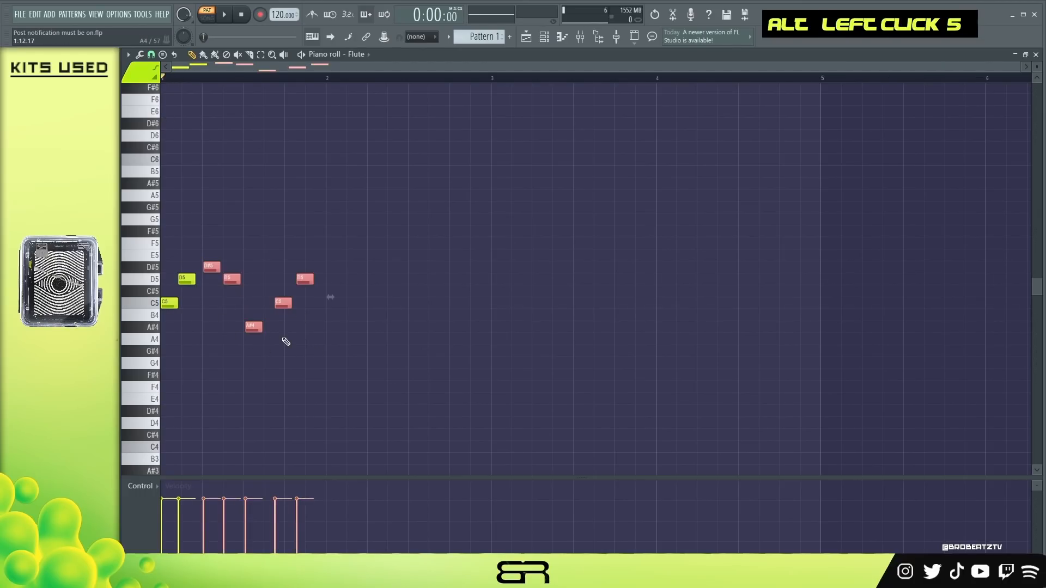
right_click(417, 302)
Try scattered short notes on A#5, C#6, B5, A5, C6, F5 and F#5 above the first melody.
left_click(189, 184)
left_click(209, 148)
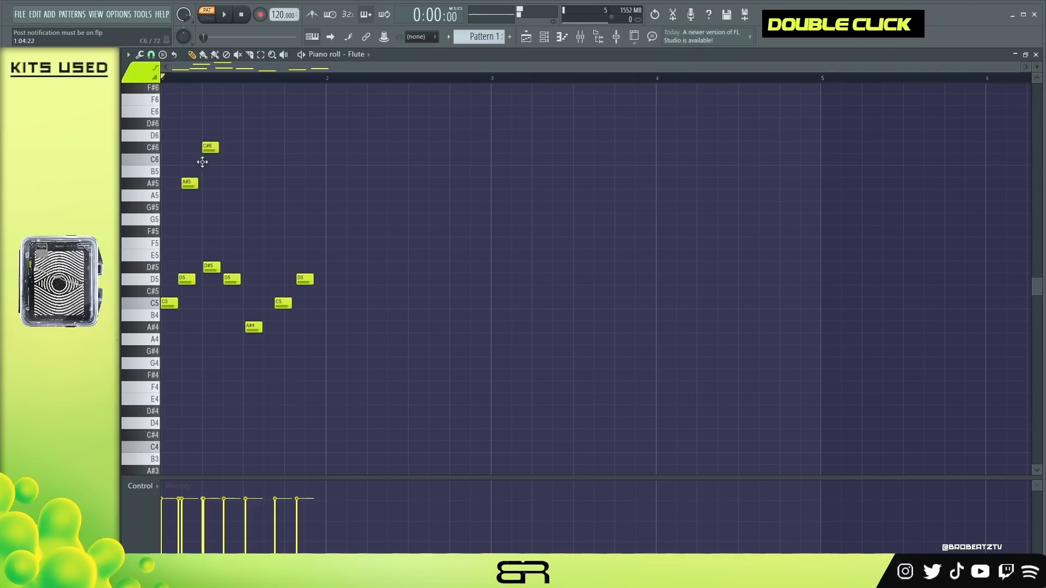
left_click(230, 171)
left_click_drag(271, 171, 272, 194)
left_click_drag(354, 171, 374, 157)
left_click(416, 243)
left_click(601, 231)
left_click(681, 351)
right_click(685, 351)
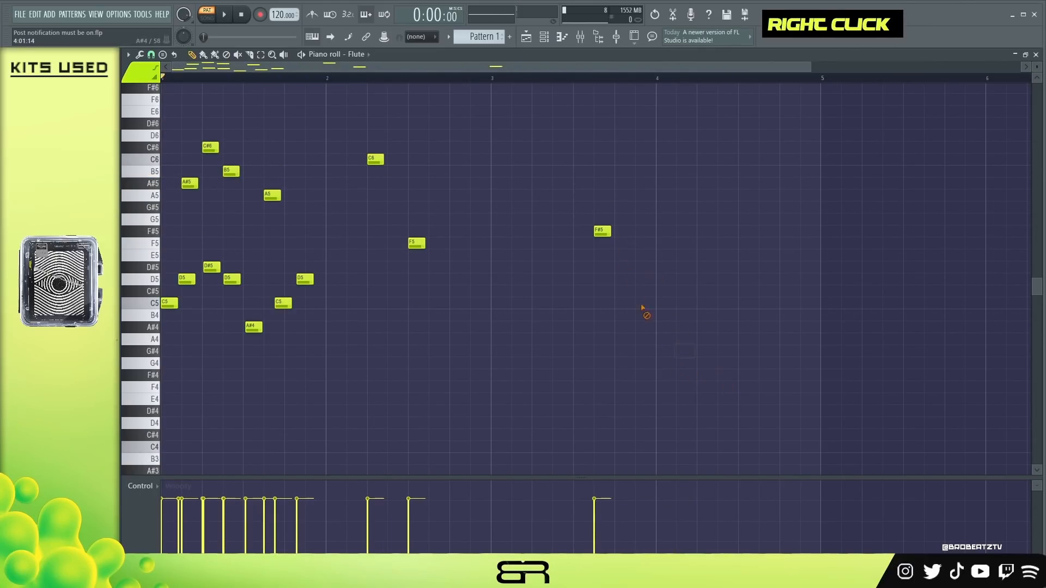
Delete all the notes from the piano roll.
right_click(602, 231)
right_click(416, 243)
right_click(375, 159)
right_click(210, 147)
right_click(231, 171)
right_click(272, 195)
right_click(190, 183)
right_click(305, 279)
right_click(283, 303)
right_click(253, 327)
right_click(232, 279)
right_click(212, 267)
right_click(187, 279)
right_click(168, 303)
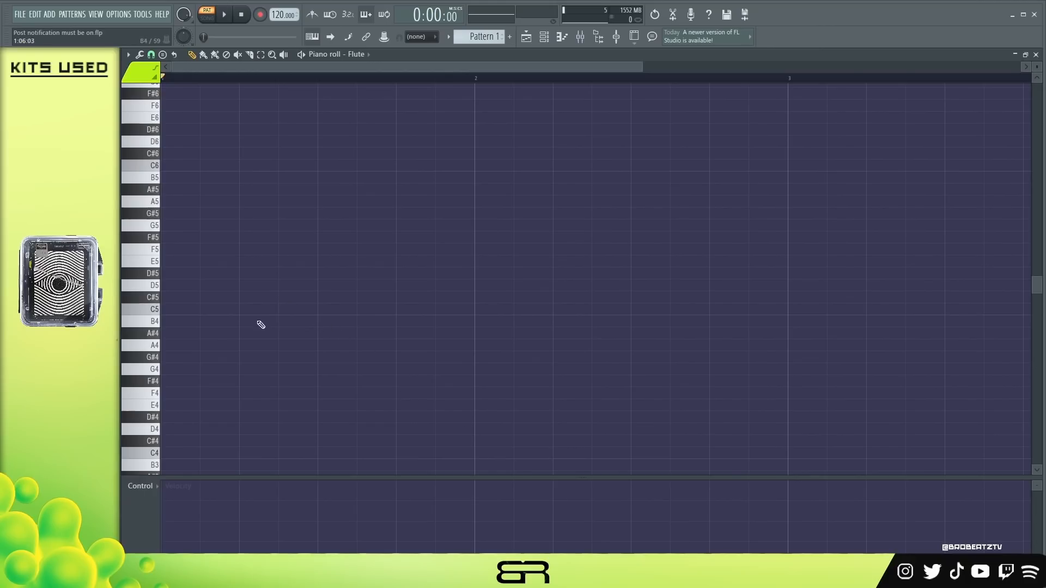
Draw a single C#5 note at the very start of bar 1.
left_click(166, 322)
left_click_drag(231, 321, 164, 301)
left_click(281, 333)
right_click(348, 331)
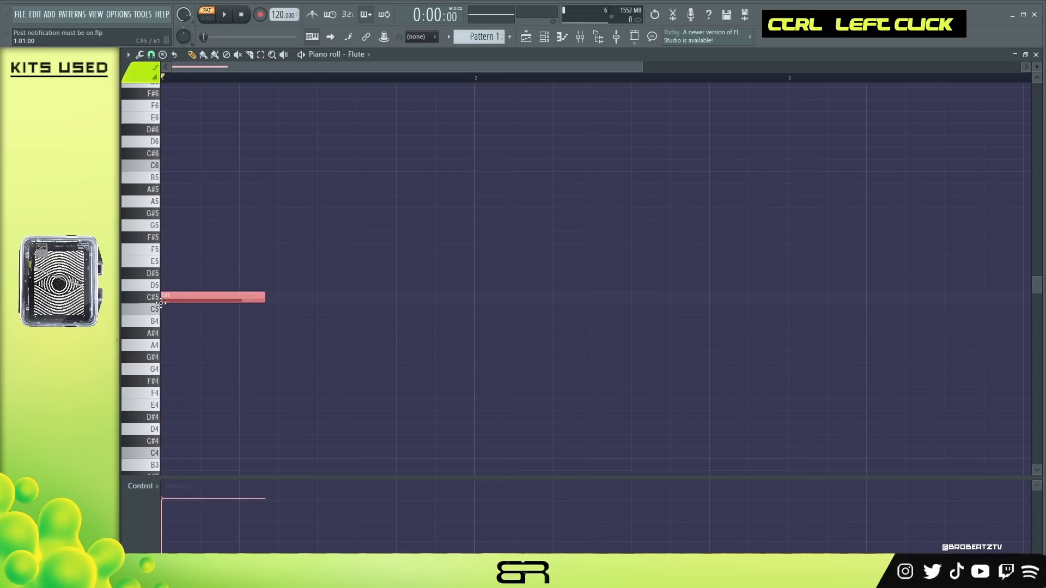
right_click(262, 342)
Lengthen the C#5 note to 0:10:00 and add a 0:00:14 D#5 note at 1:03:00.
left_click_drag(265, 297, 214, 298, "alt")
left_click(207, 273)
mouse_move(212, 507)
left_mouse_down()
mouse_move(211, 549)
mouse_move(213, 503)
left_mouse_up()
left_click_drag(213, 299, 357, 299, "alt")
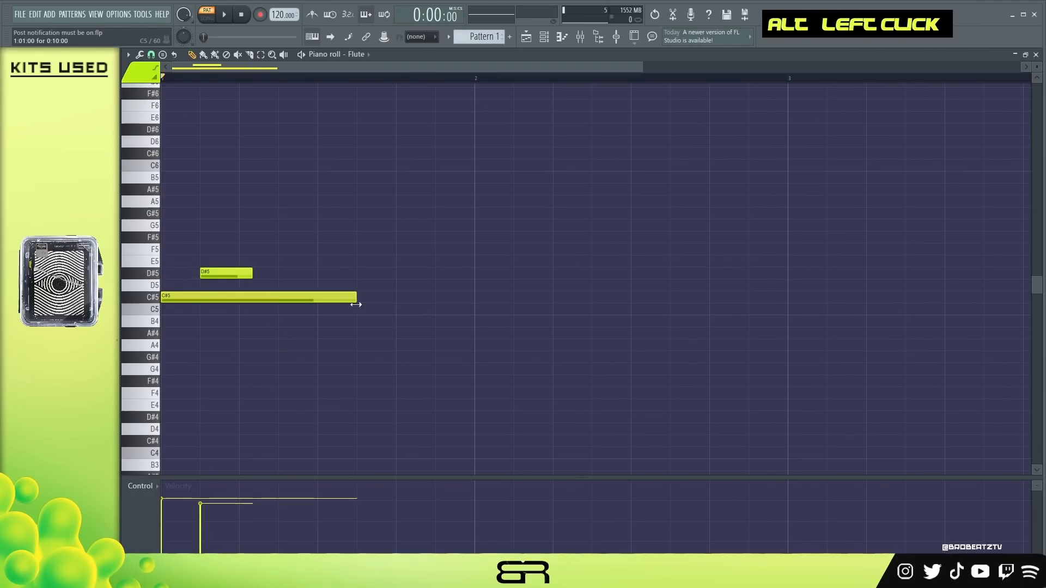
left_click_drag(253, 274, 211, 274, "alt")
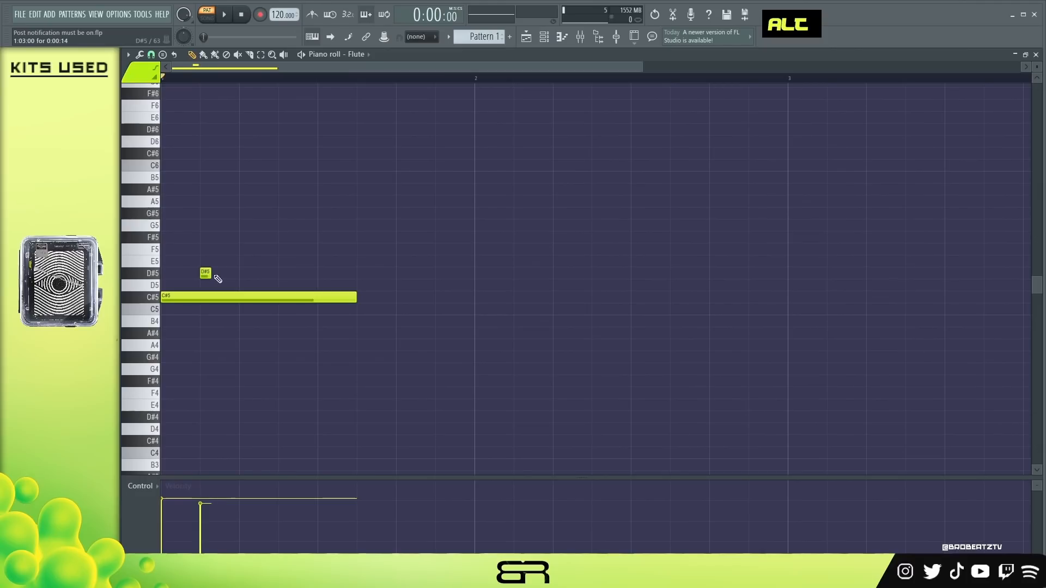
Repeat the short D#5 note twice in bar 1 and remove all three D#5 notes.
left_click(247, 273, "alt")
left_click(276, 273, "alt")
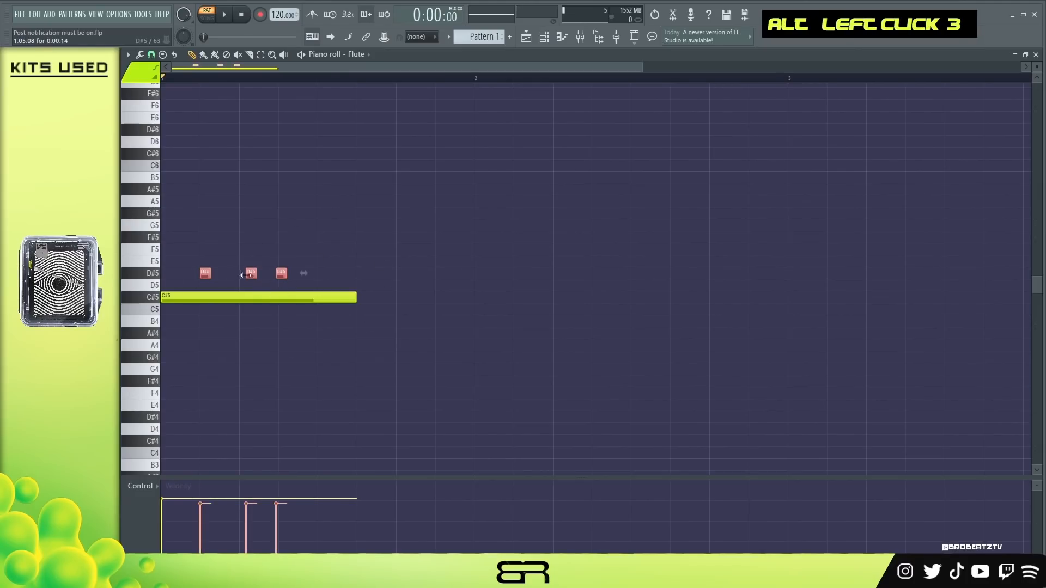
right_click(281, 273)
right_click(251, 273)
right_click(205, 273)
Shorten the C#5 note to a brief grace note and add a long D#5 note slightly overlapping its end.
left_click_drag(357, 299, 346, 273, "alt")
left_click(172, 273, "alt")
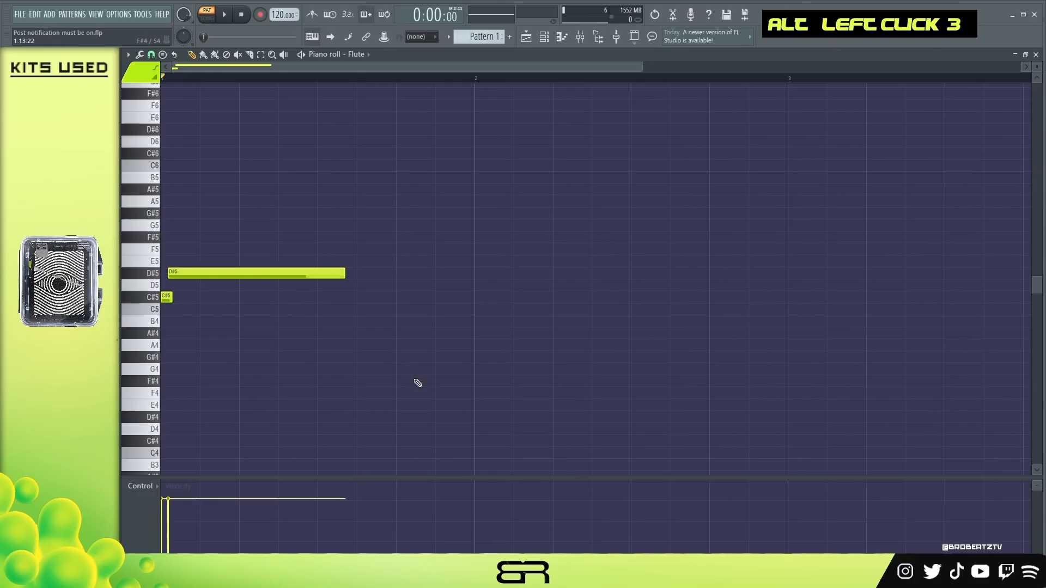
key("ctrl+a")
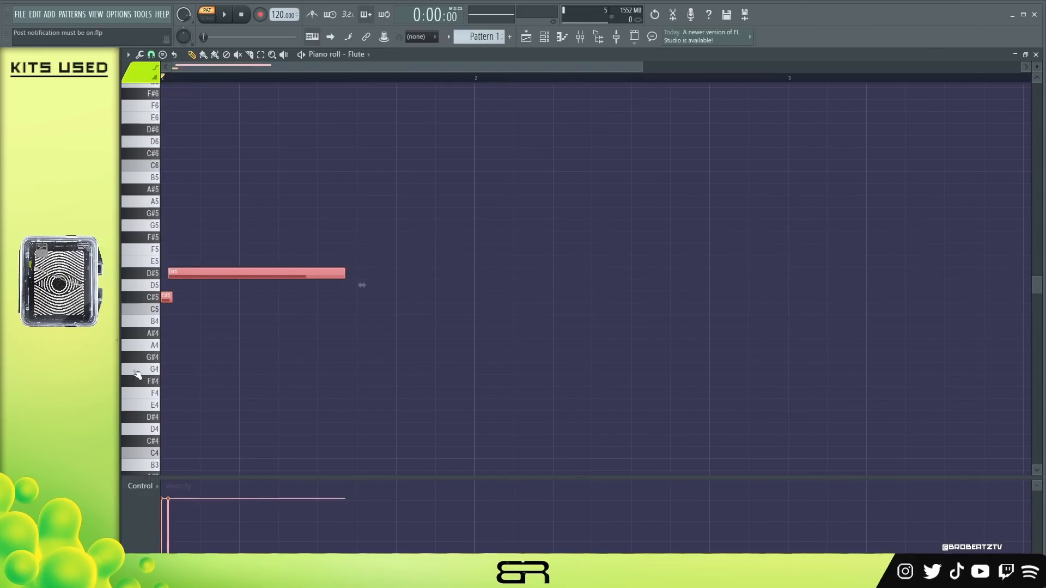
scroll(385, 280, "up", 4)
scroll(614, 275, "down", 3)
right_click(550, 240)
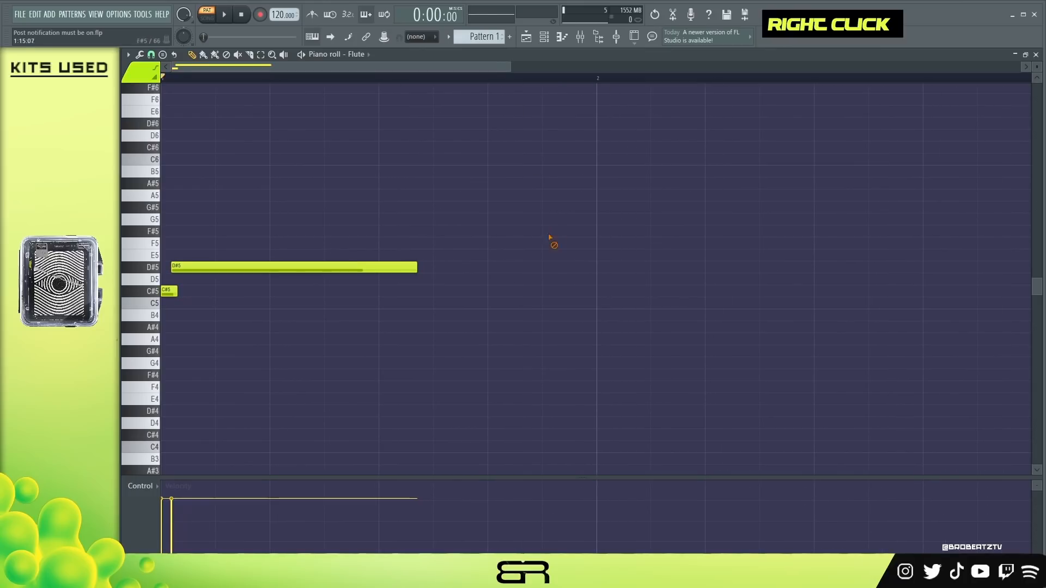
Shorten the D#5 note and follow it with F5 and E5 notes in the second half of bar 1.
left_click_drag(510, 66, 736, 79)
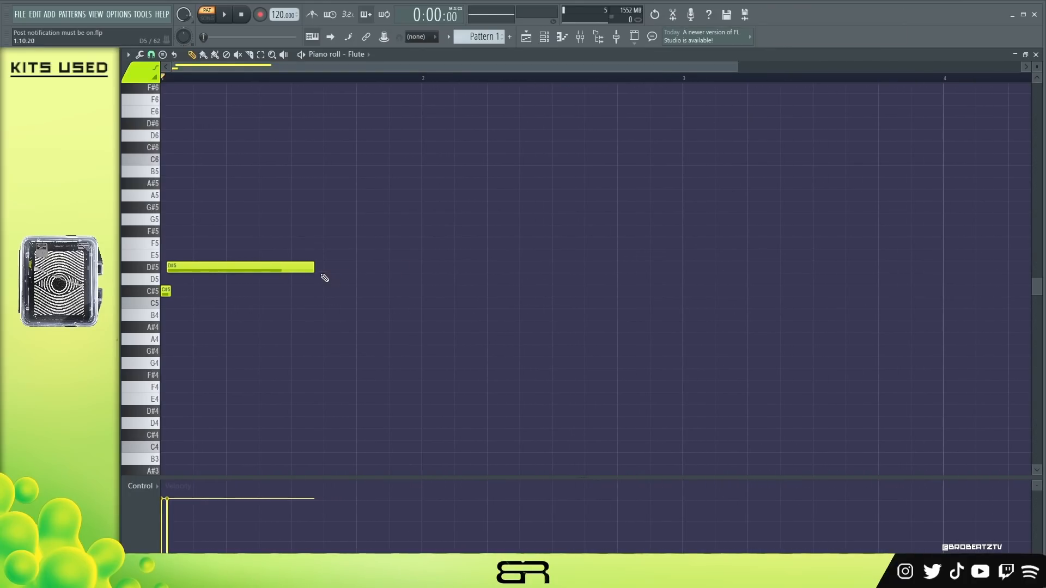
left_click_drag(314, 268, 278, 268)
left_click(293, 243)
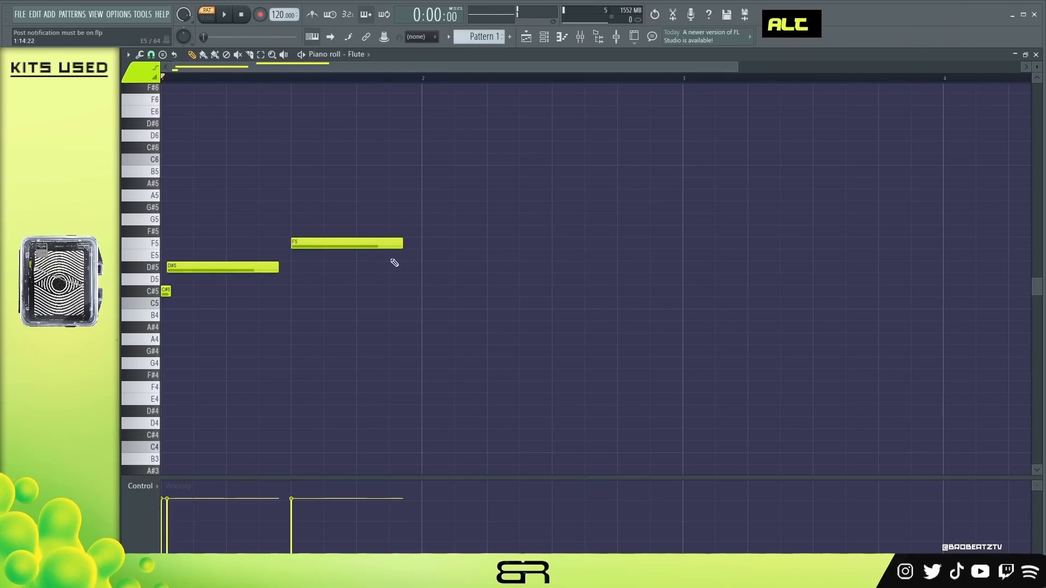
left_click_drag(399, 248, 350, 252)
left_click(358, 255)
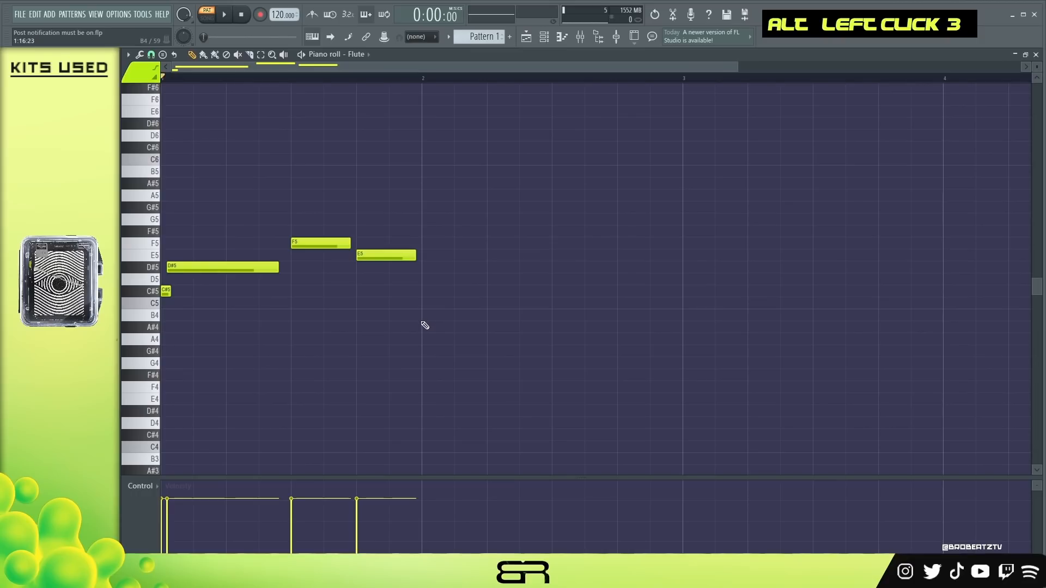
Shorten the D#5, F5 and E5 notes to very short lengths, with the D#5 at 0:00:11.
left_click_drag(277, 269, 173, 284)
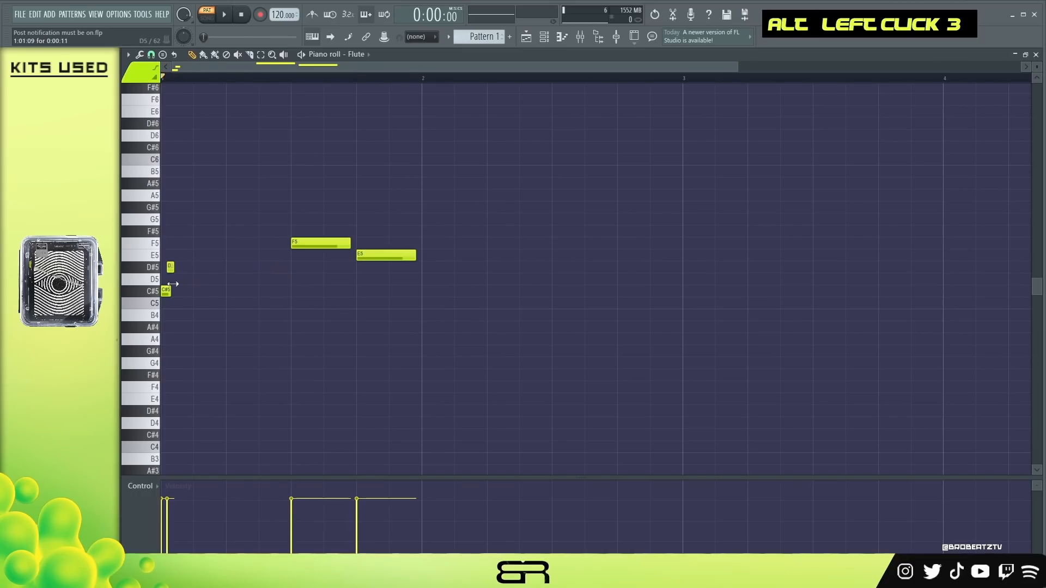
left_click_drag(322, 225, 449, 290)
left_click_drag(416, 256, 365, 271)
right_click(399, 422)
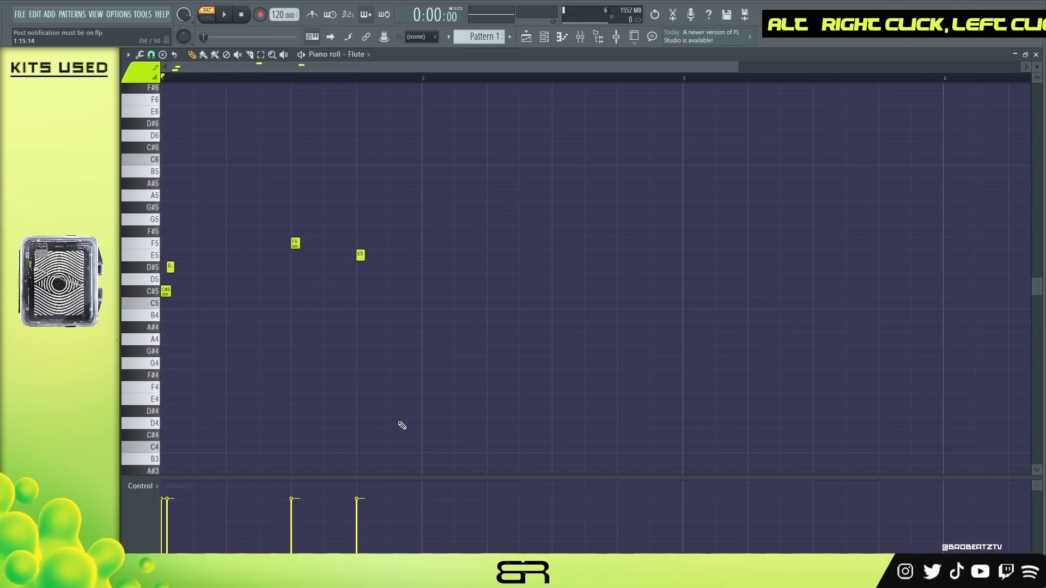
Lengthen the D#5, F5 and E5 notes equally so that each one overlaps the next.
mouse_move(420, 203)
left_mouse_down()
mouse_move(243, 282)
mouse_move(175, 285)
mouse_move(285, 269)
left_mouse_up()
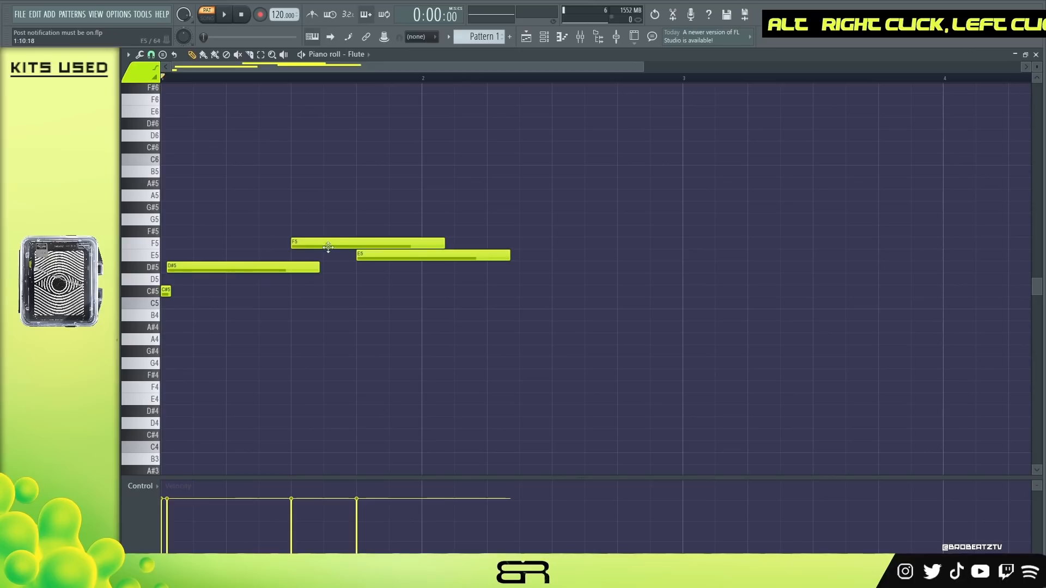
right_click(659, 214)
key("ctrl+a")
Delete the E5 and F5 notes, keeping the C#5 grace note and the long D#5 note.
right_click(481, 364)
right_click(487, 290)
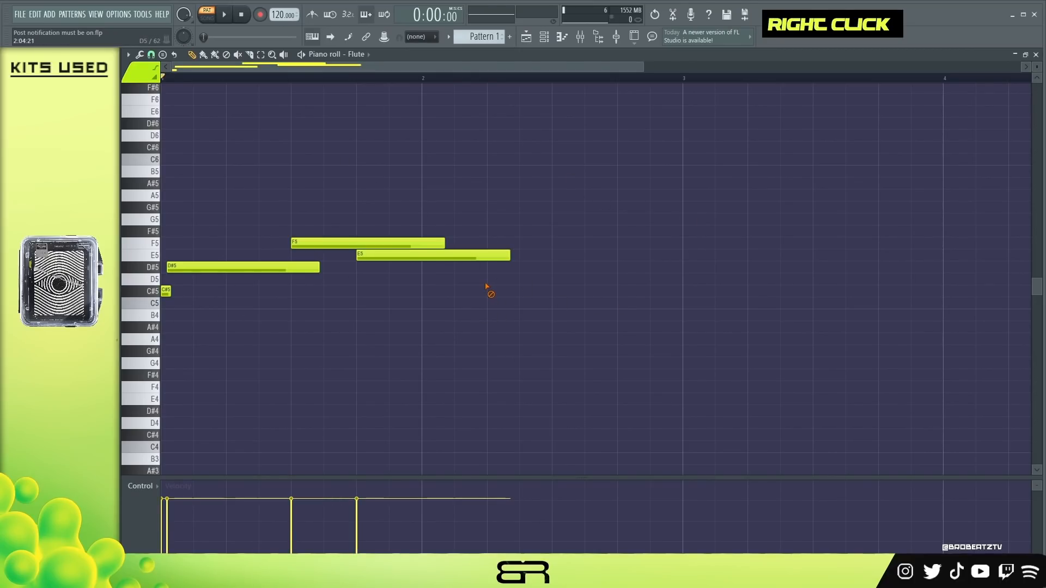
right_click(489, 257)
right_click(414, 244)
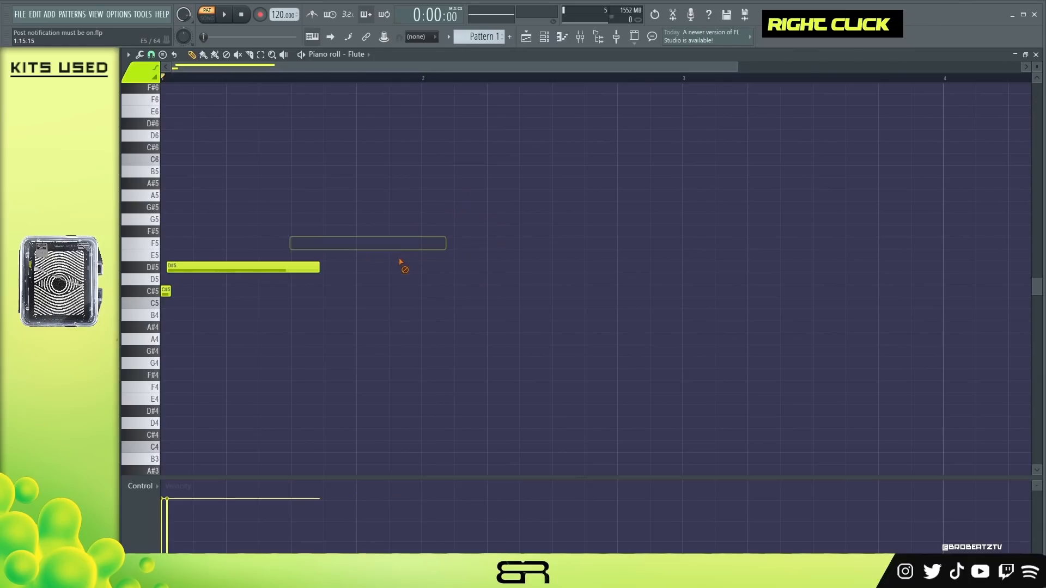
Delete the remaining D#5 and C#5 notes and audition the A#5, C#6, G#5 and F#6 keys for a new melody.
right_click(262, 268)
right_click(165, 291)
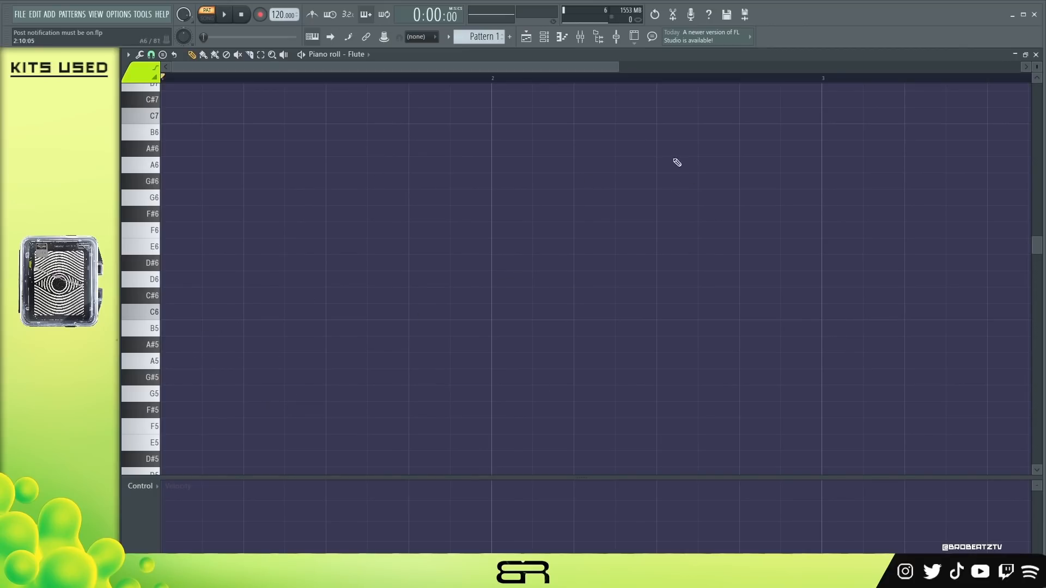
left_click(144, 348)
left_click(146, 298)
left_click(155, 378)
left_click(141, 217)
Place an A#5 note a little over half a beat long at the start of bar 1 and set snapping to 1/3 beat.
left_click(191, 348)
mouse_move(208, 346)
left_mouse_down()
mouse_move(216, 347)
mouse_move(191, 353)
mouse_move(192, 423)
mouse_move(177, 331)
mouse_move(207, 348)
left_mouse_up()
right_click(274, 342)
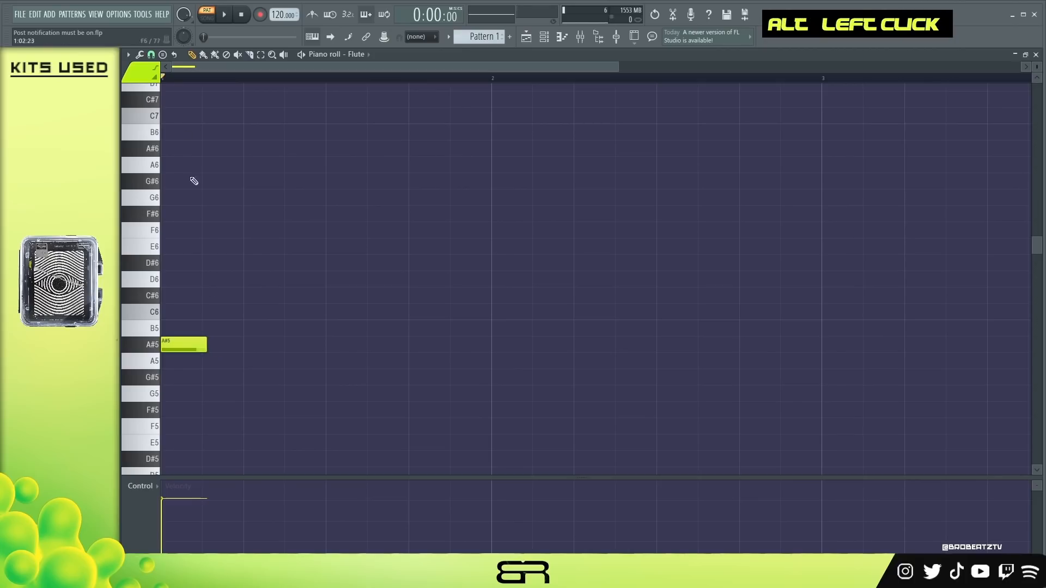
left_click(151, 54)
left_click(167, 191)
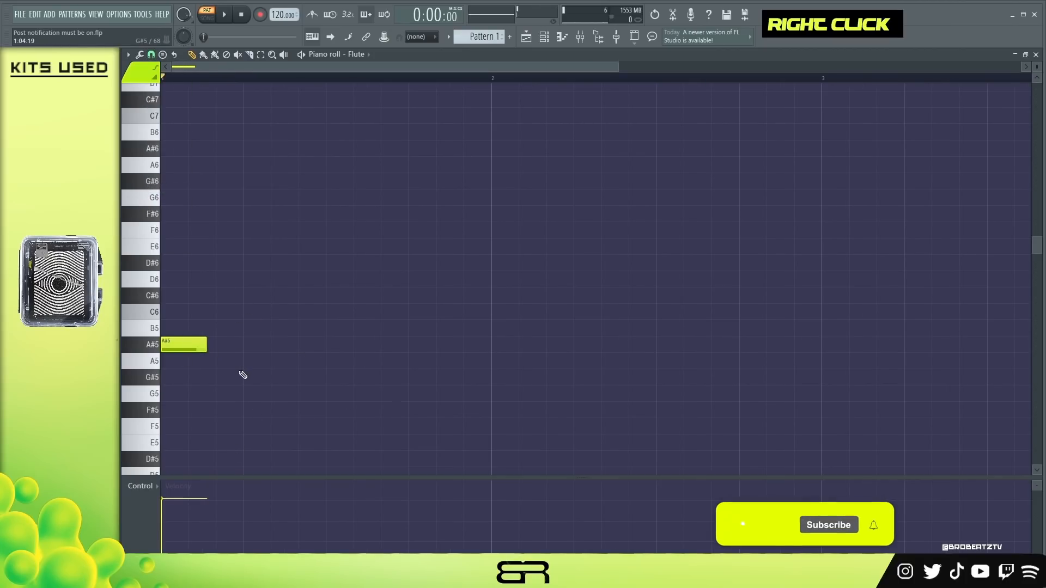
Add very short A#5, C6, C#6 and C6 notes one third of a beat apart, starting on beat 2 of bar 1.
left_click(256, 345)
left_click_drag(285, 345, 255, 345, "alt")
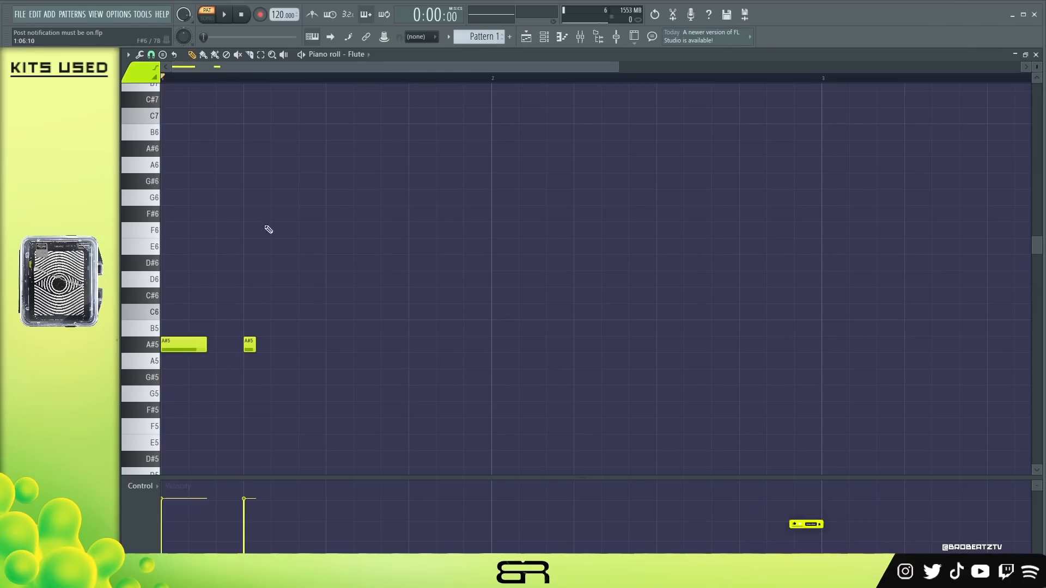
left_click(276, 311)
left_click(303, 296)
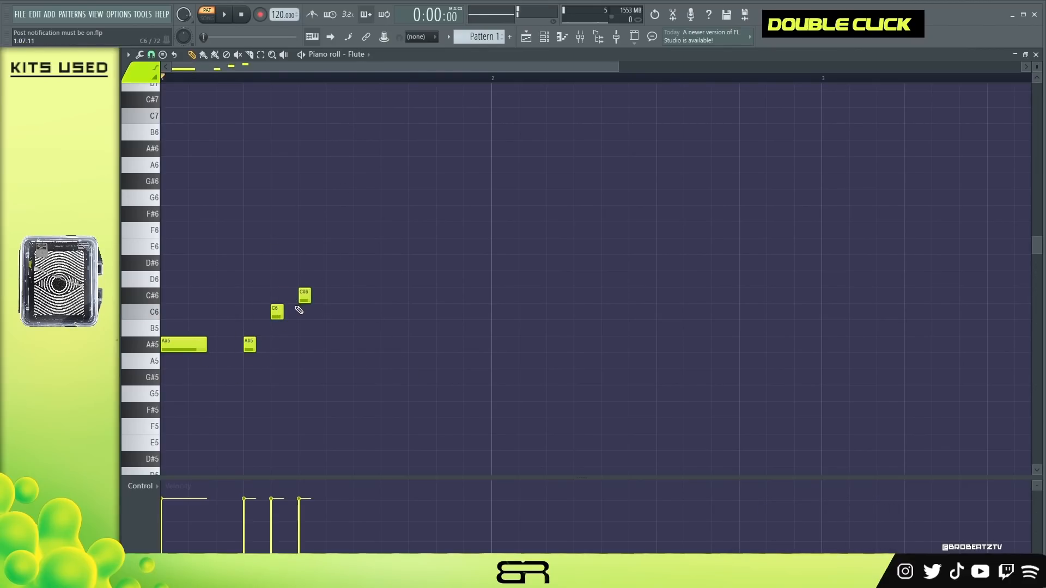
left_click_drag(230, 295, 289, 347)
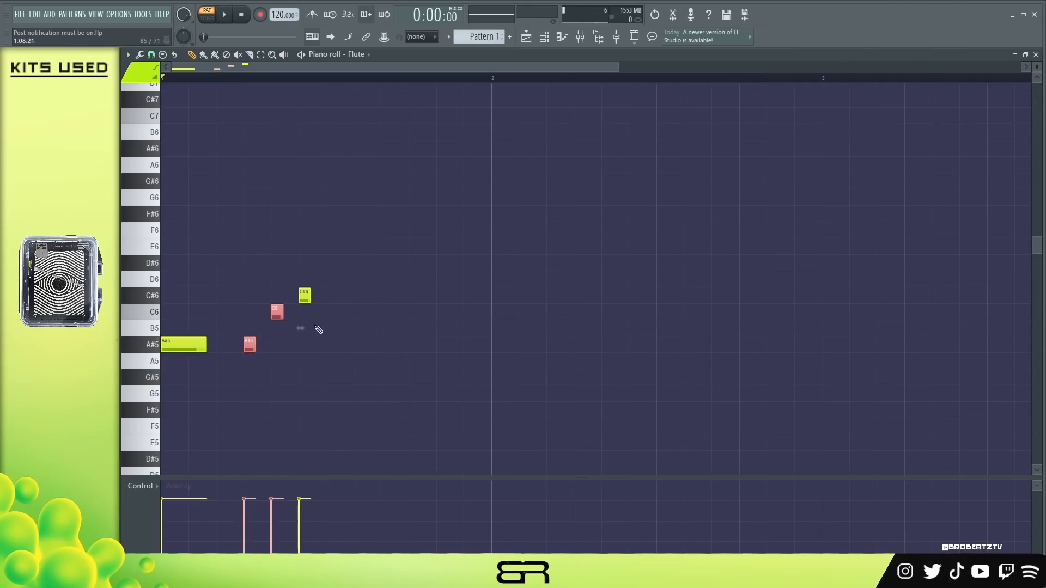
left_click(333, 312)
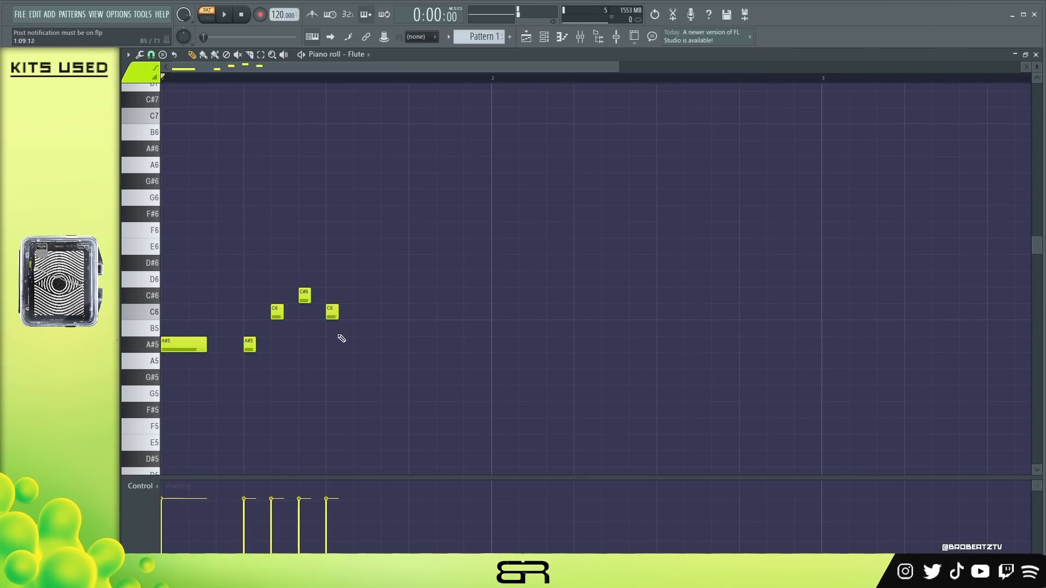
Add a short C6 note just before beat 4 of bar 1, followed by a short G#5 on beat 4, checking by playback.
left_click(384, 313)
key("space")
key("space")
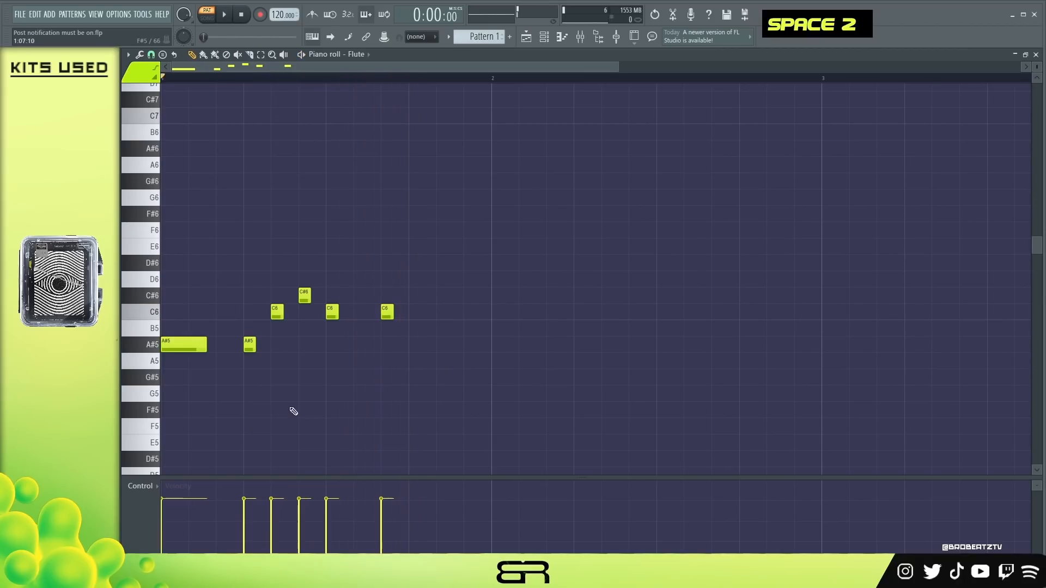
left_click(416, 381)
left_click_drag(452, 401, 508, 380)
key("ctrl+Up")
right_click(495, 363)
Copy the opening A#5 note to the start of bar 2 as G#6 and follow it with a very short G#6.
left_click(177, 347, "ctrl")
left_click_drag(177, 348, 512, 187)
left_click_drag(500, 184, 556, 183)
right_click(631, 214)
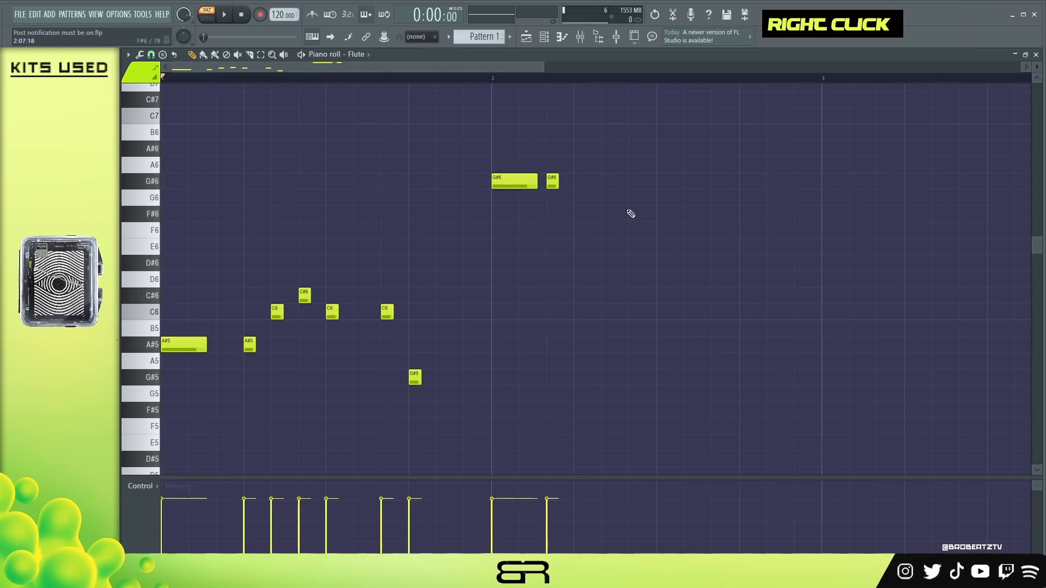
Continue bar 2 after the G#6 notes with short F6, D#6, C#6, D#6 and C6 notes on the 1/3-beat grid.
left_click(576, 229)
left_click(604, 262)
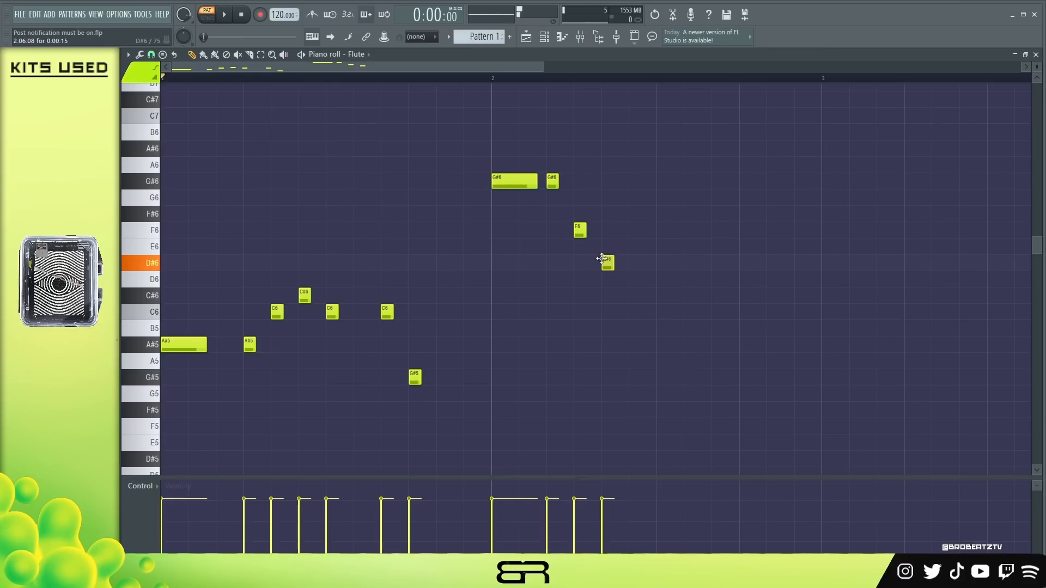
left_click_drag(625, 298, 627, 307)
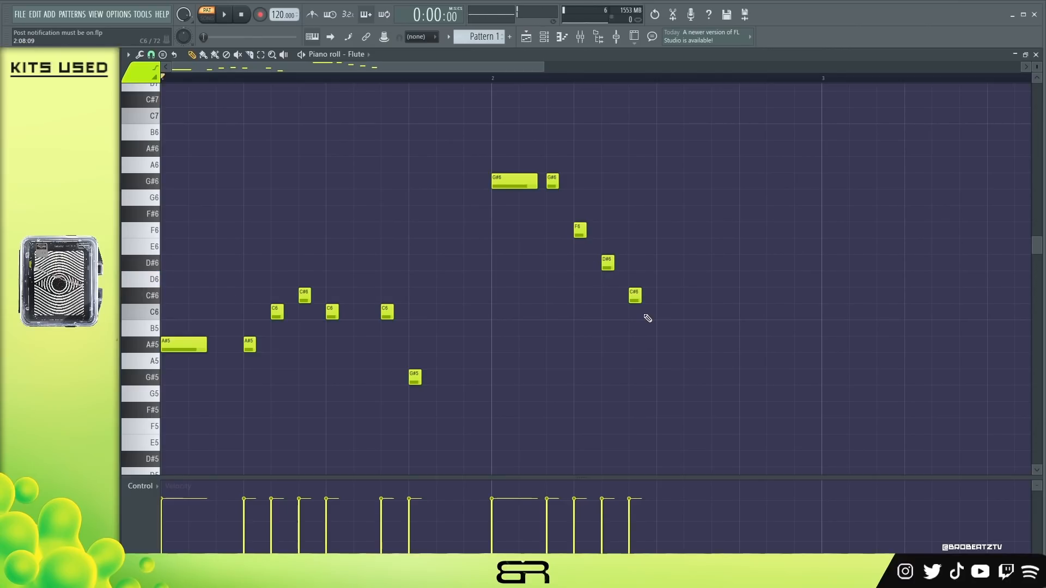
left_click(663, 267)
left_click_drag(693, 325, 722, 301)
Add a G#5 note on beat 4 of bar 2 and lengthen it slightly off the grid.
key("space")
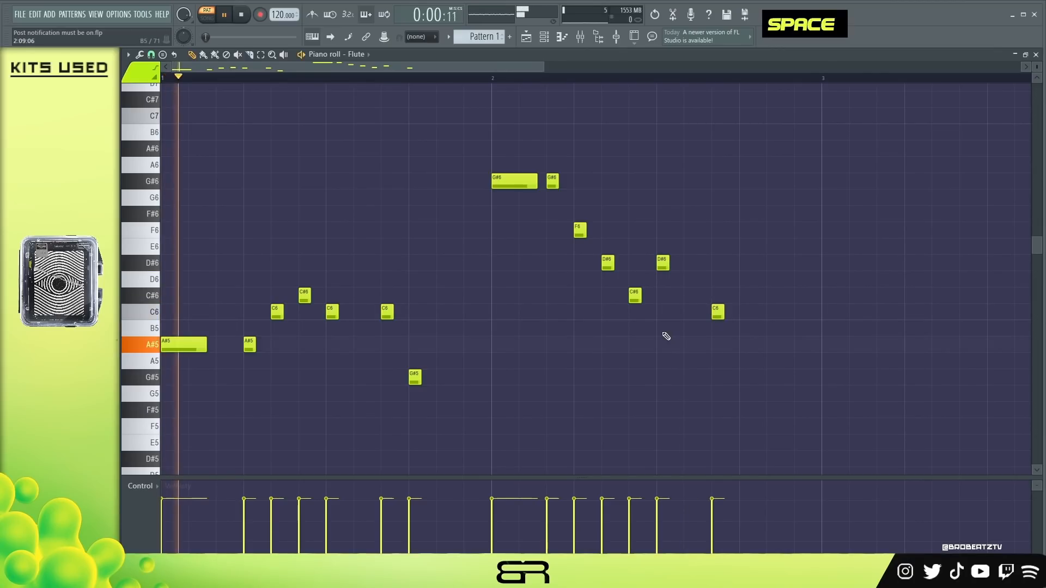
left_click(743, 377)
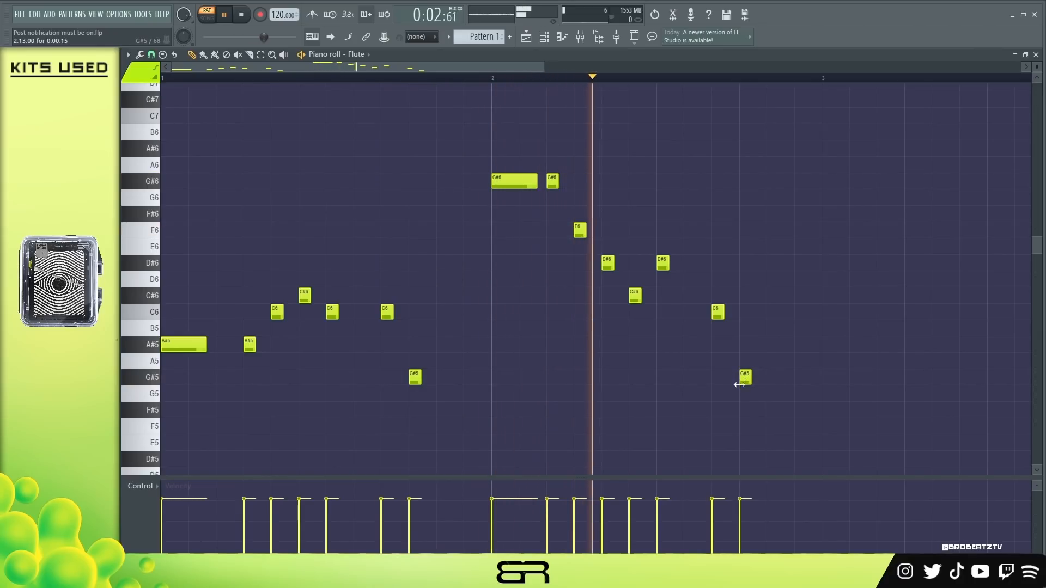
key("space")
left_click_drag(750, 378, 759, 378)
Play back the two-bar melody and highlight the group of short notes in bar 2, from F6 to C6.
key("space")
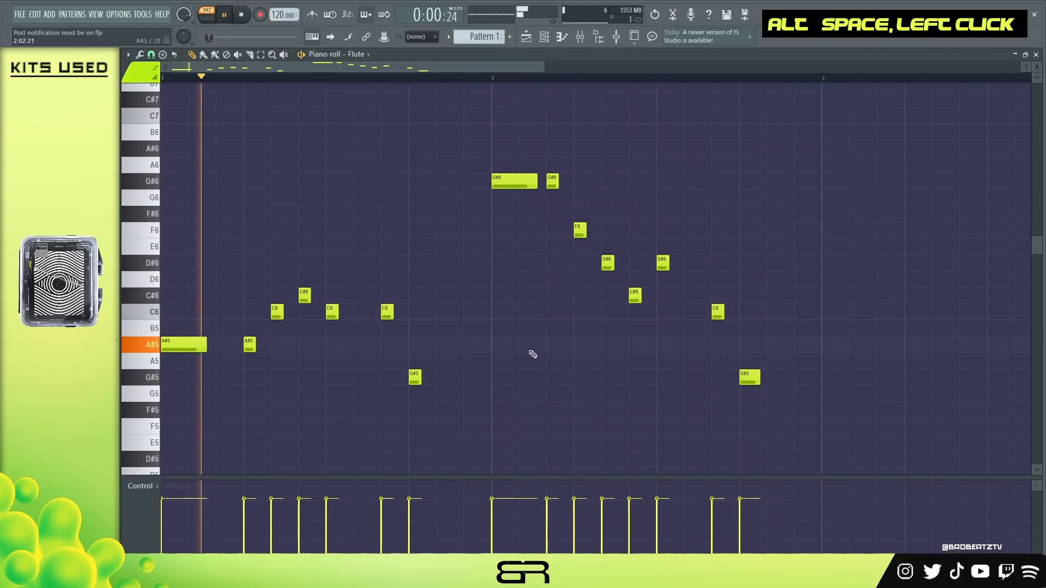
left_click_drag(674, 274, 567, 222)
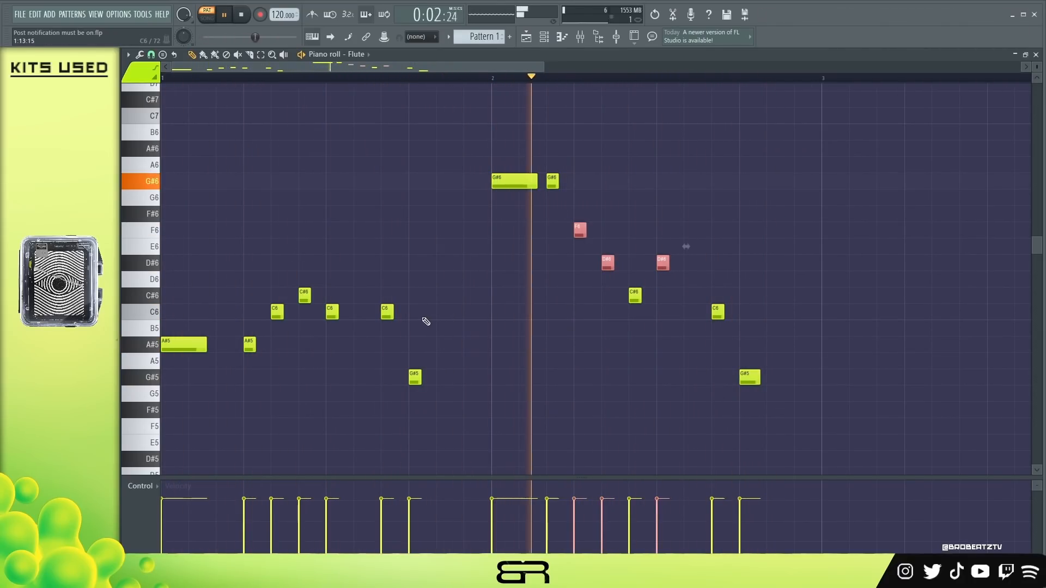
key("space")
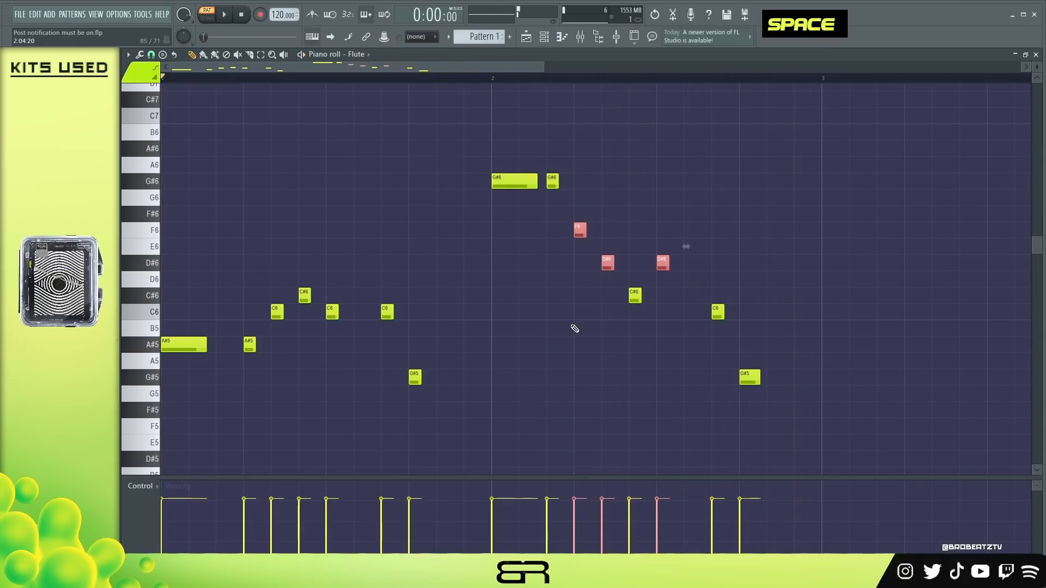
right_click(573, 328)
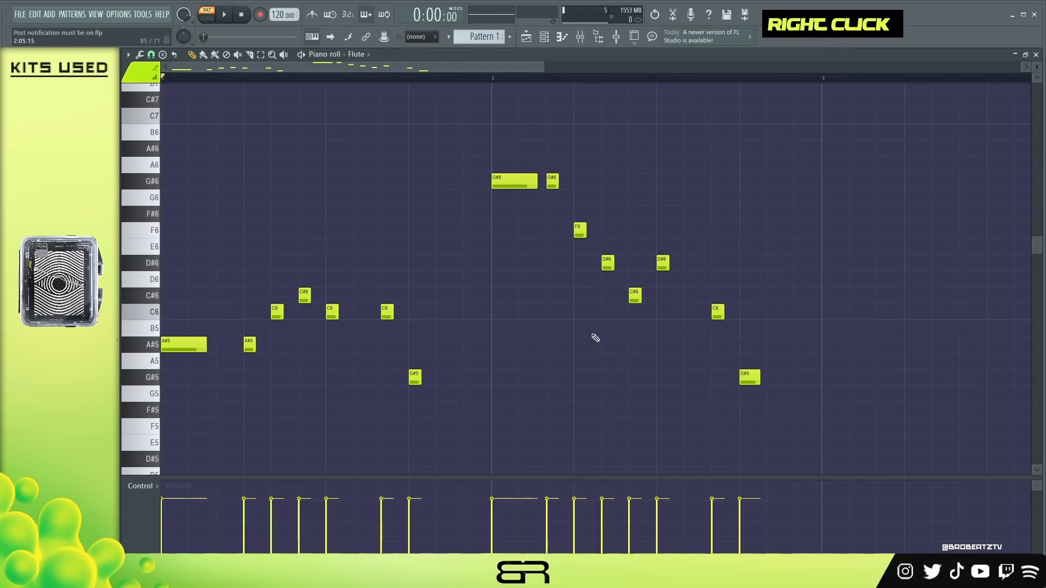
left_click_drag(540, 221, 729, 321)
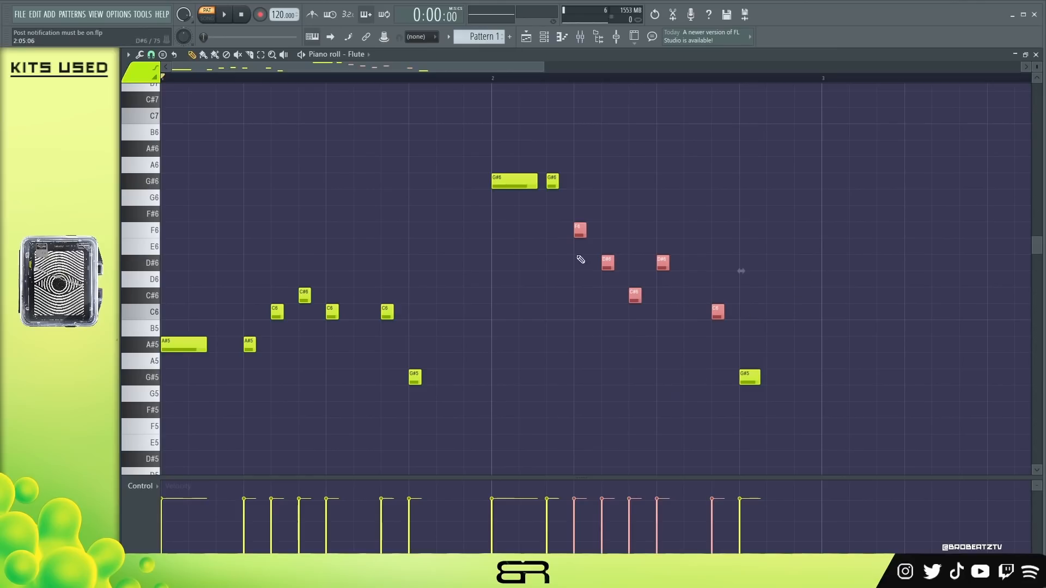
Audition the extended melody by section and examine its varied repeat in bars 3 and 4.
left_click(381, 78)
key("space")
left_click_drag(421, 80, 639, 74)
key("space")
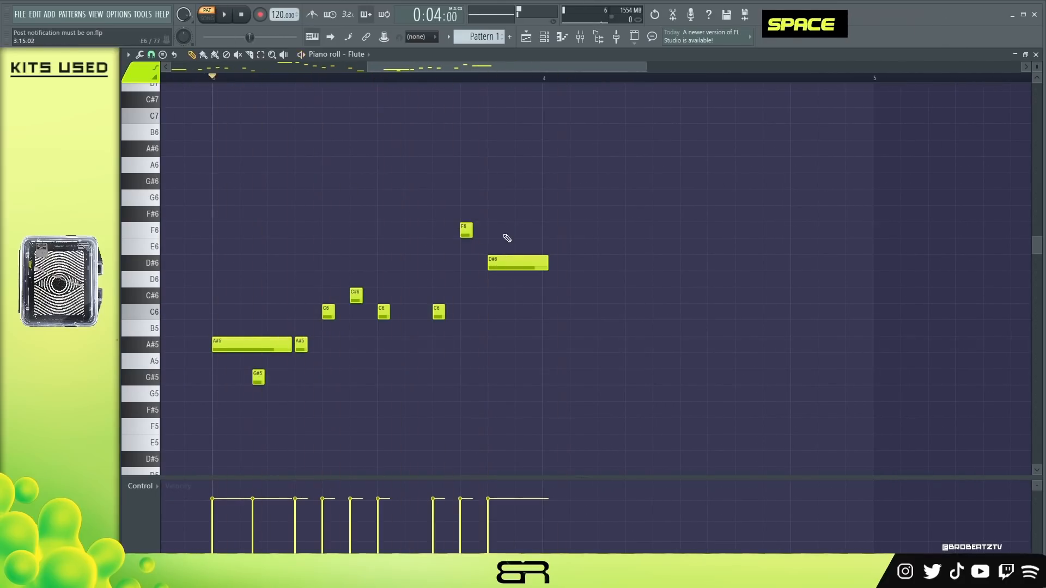
right_click(365, 112)
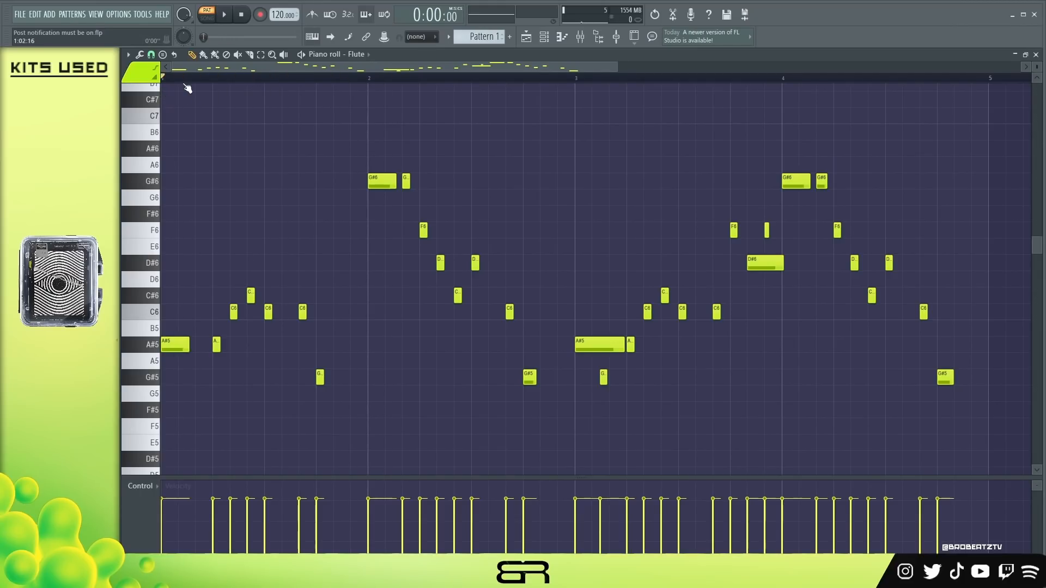
Play back the full four-bar melody and highlight its notes to examine the overall structure.
key("space")
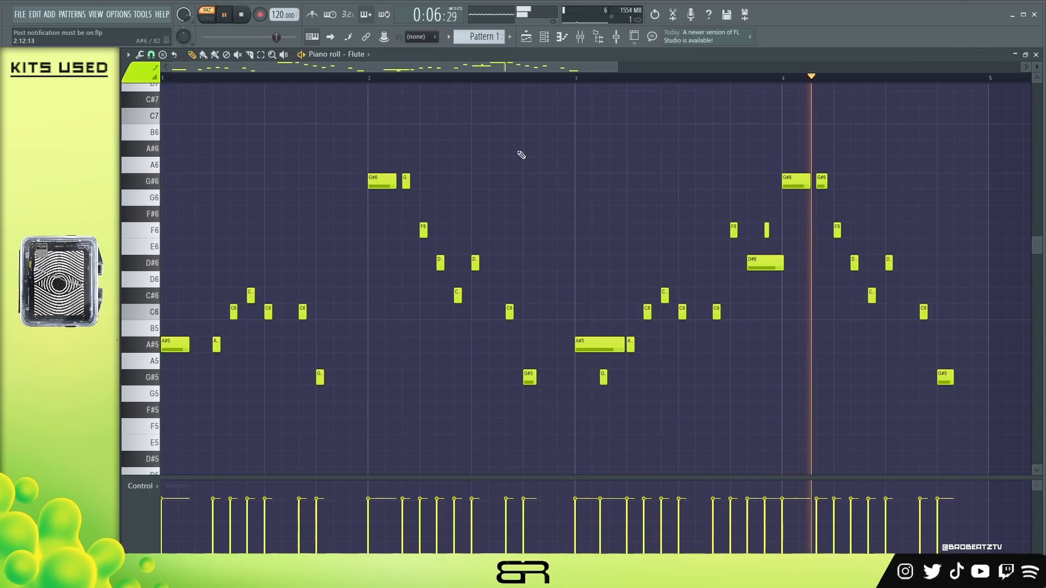
key("space")
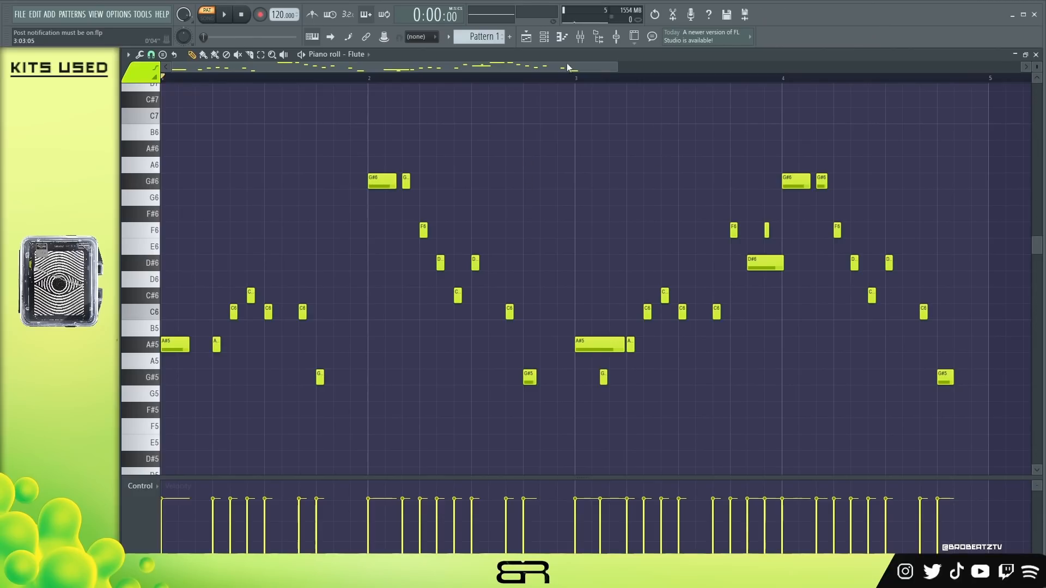
left_click_drag(992, 92, 162, 450)
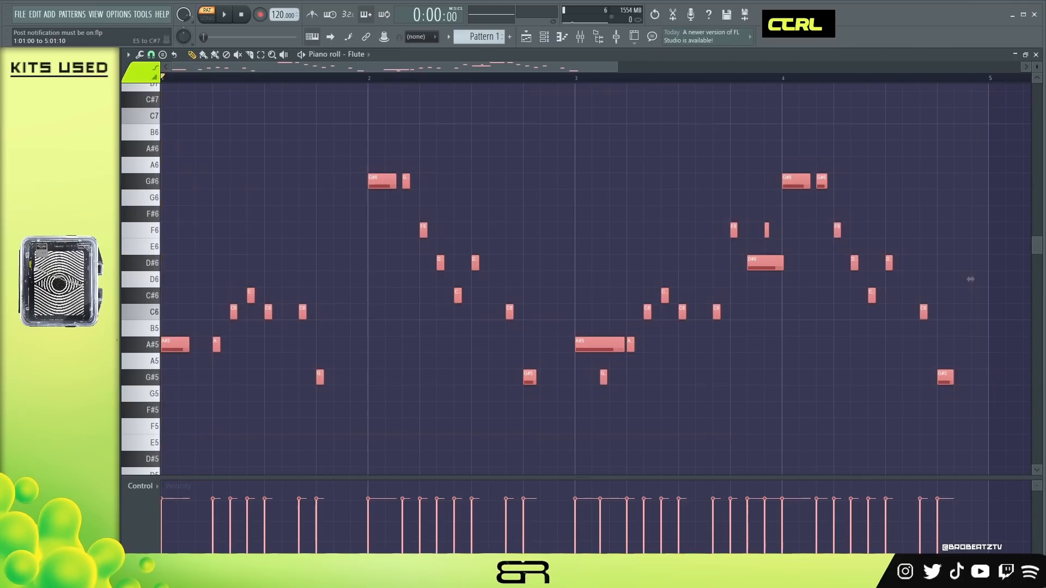
right_click(574, 191)
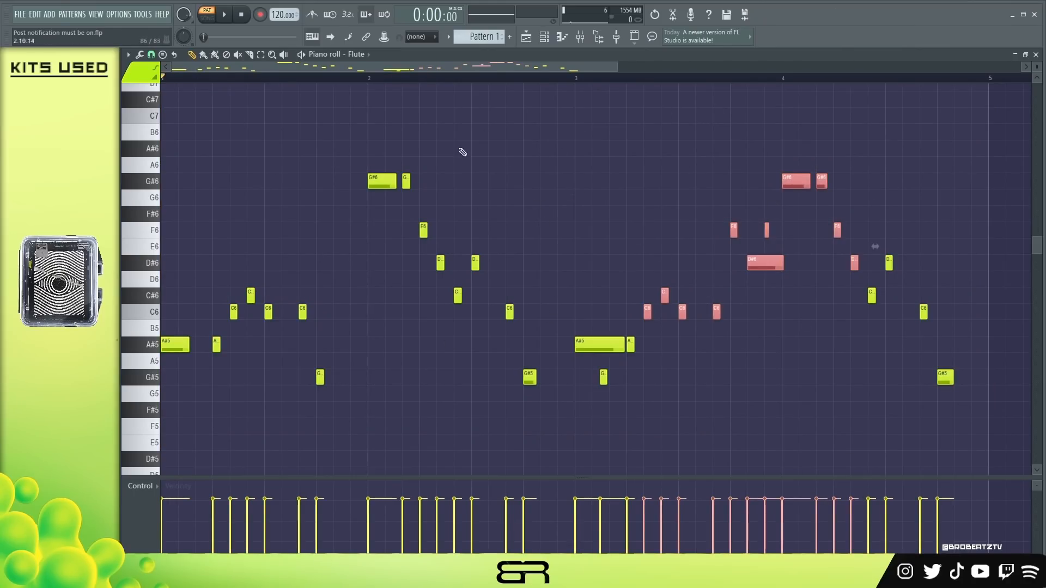
right_click(597, 187)
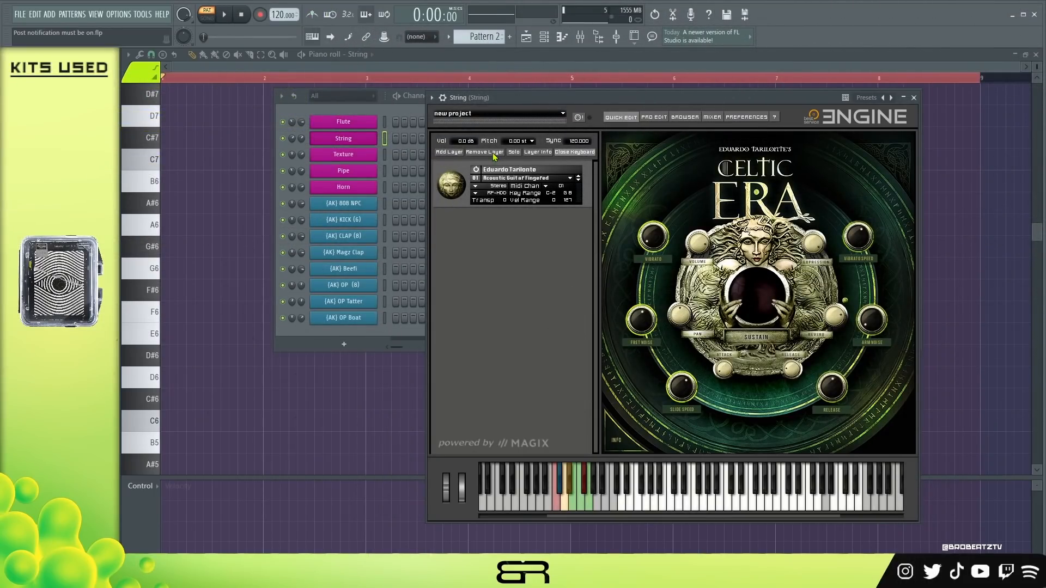
In the String piano roll, place a B5 note at the start of bar 1 and extend it slightly past one bar.
left_click_drag(512, 103, 495, 94)
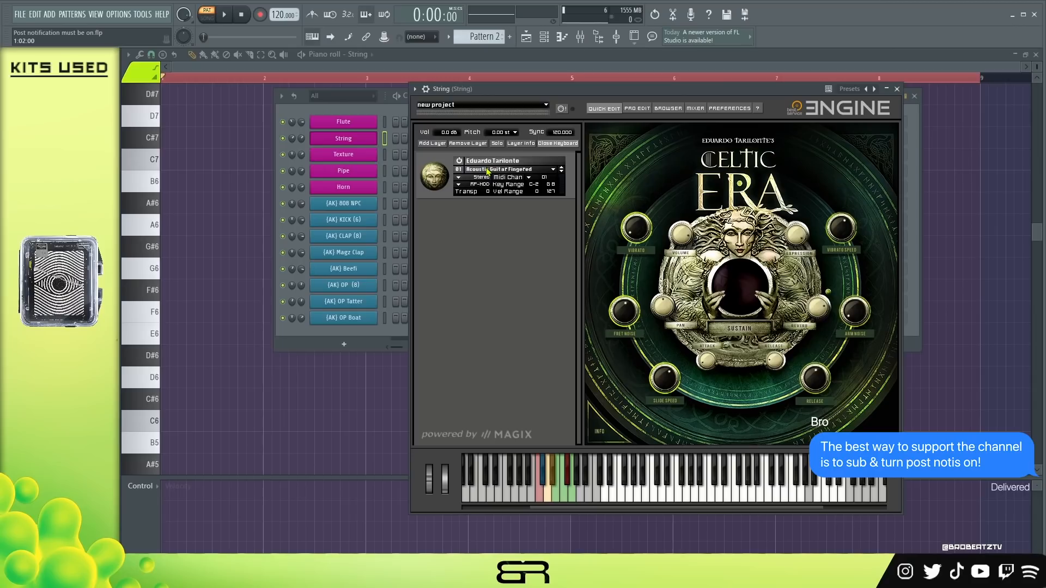
left_click(712, 516)
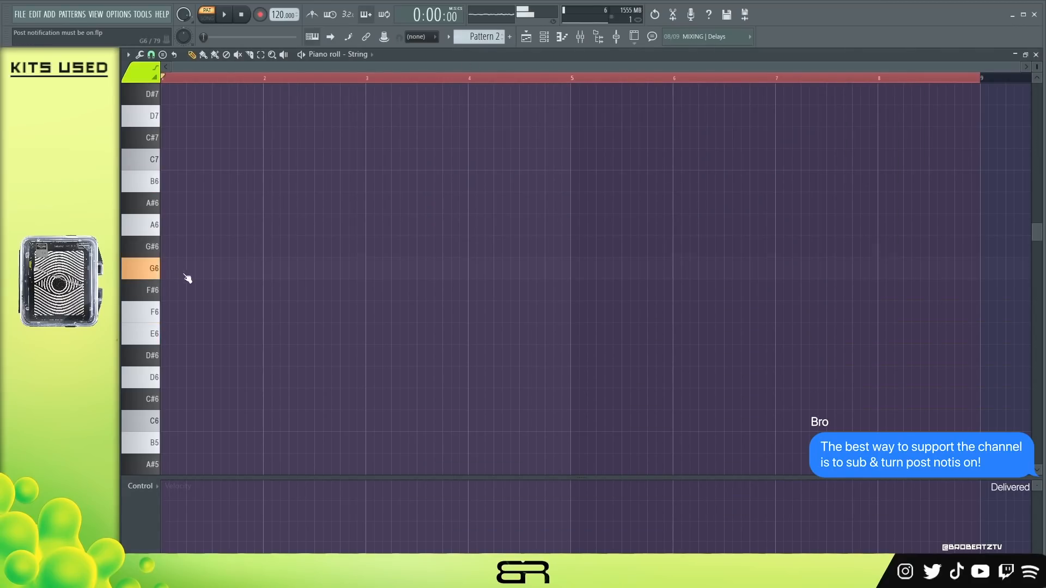
left_click(186, 454)
left_click_drag(220, 448, 266, 451)
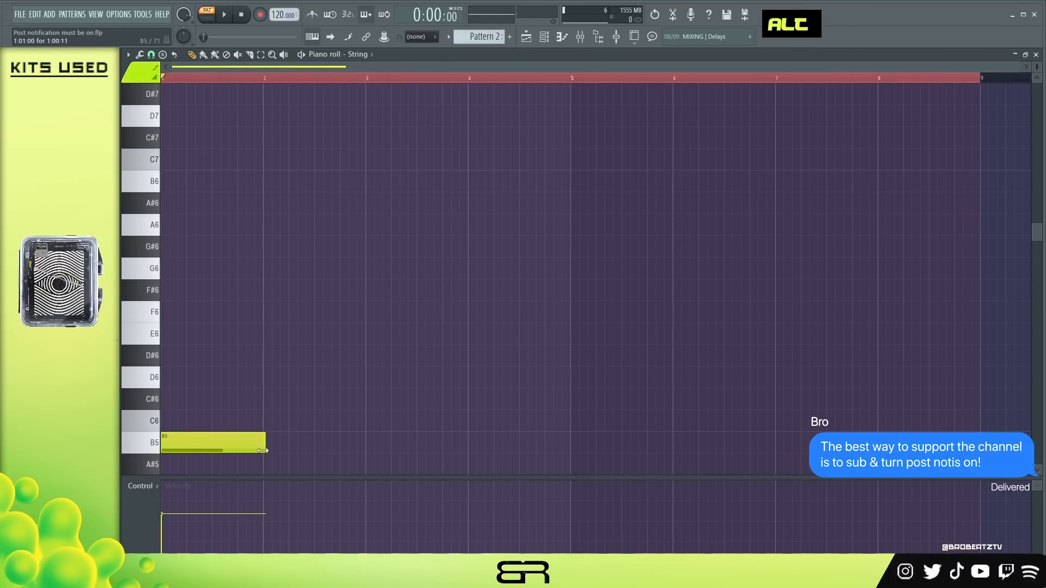
Clear the time selection in the String piano roll and check the snap setting.
scroll(218, 79, "up", 5)
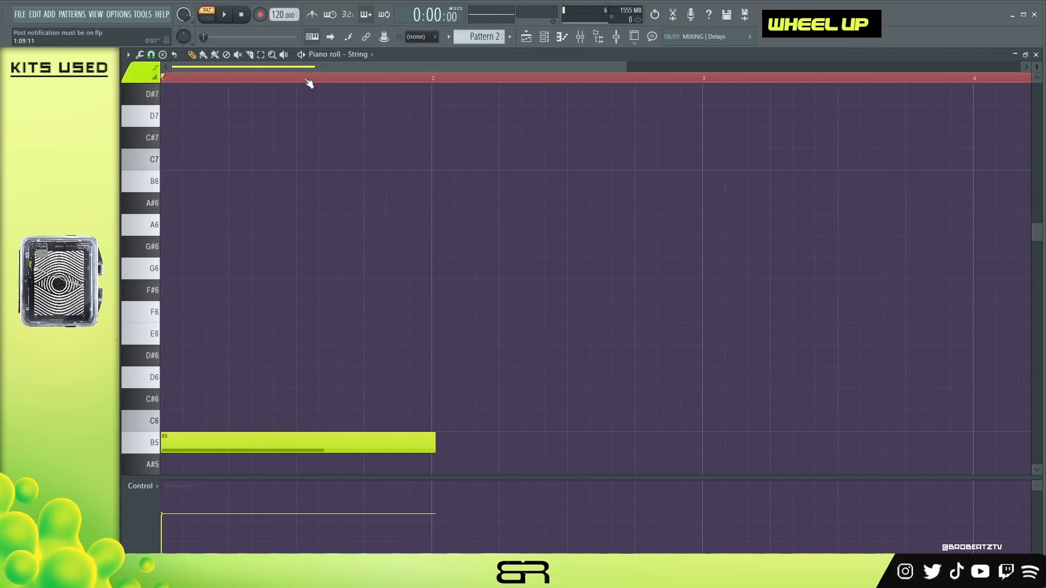
double_click(273, 77)
left_click(151, 55)
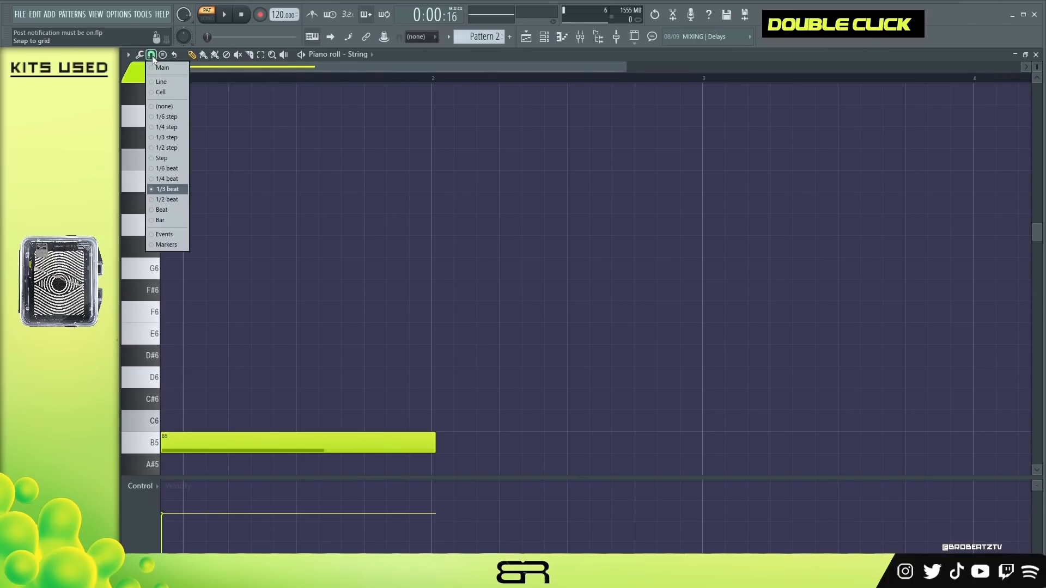
left_click(152, 57)
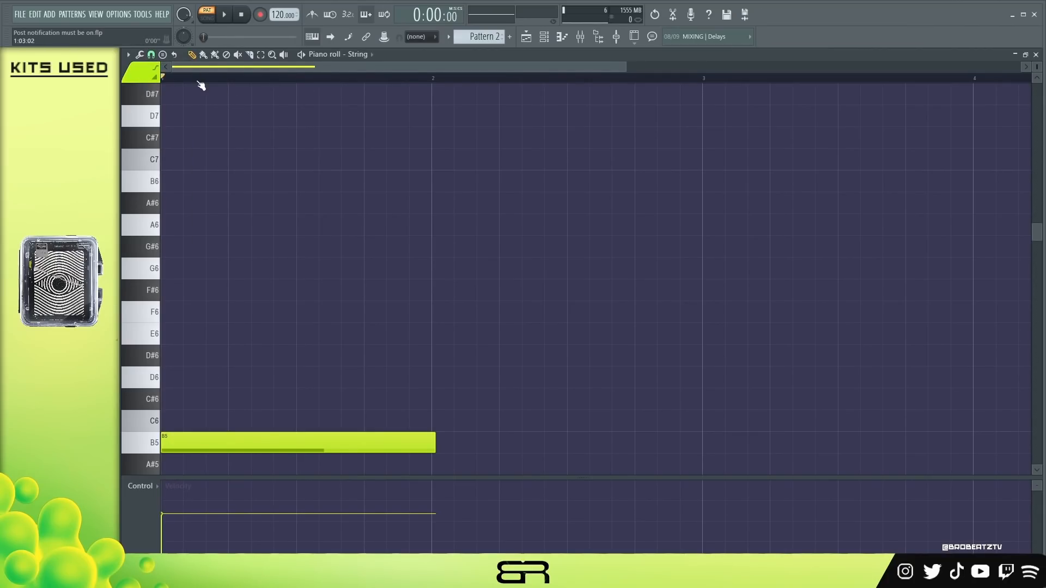
Duplicate the long B5 note as C#6 and D6, each starting one third of a beat after the previous note.
scroll(218, 83, "up", 2)
left_click(218, 441, "ctrl")
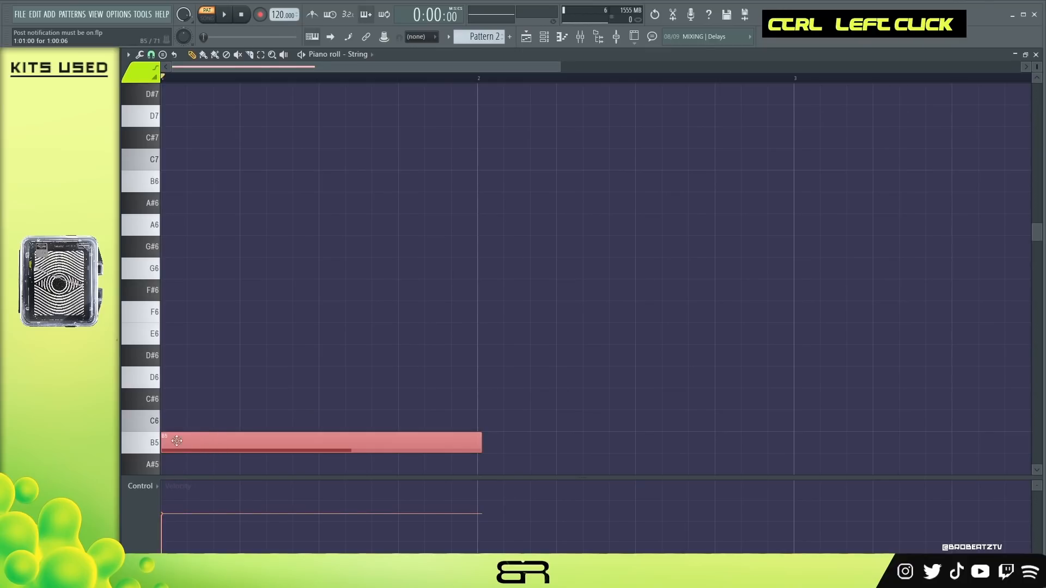
left_click_drag(185, 443, 234, 362)
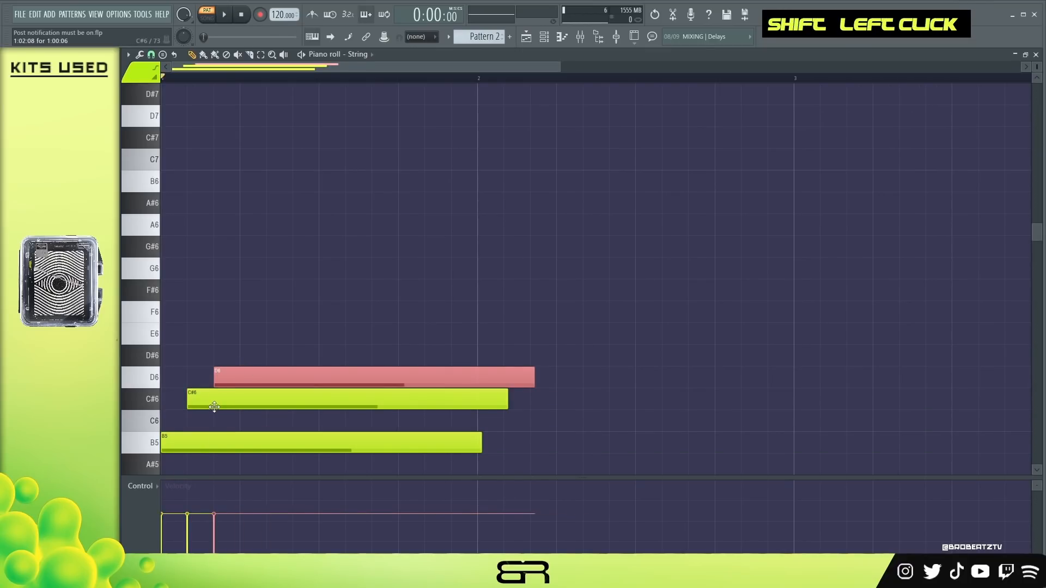
Raise the D6 note an octave to D7, duplicate it as C#7 two thirds of a beat later, and play the phrase.
key("ctrl+Up")
left_click_drag(274, 114, 295, 144)
left_click(274, 141, "ctrl")
left_click(240, 124, "ctrl")
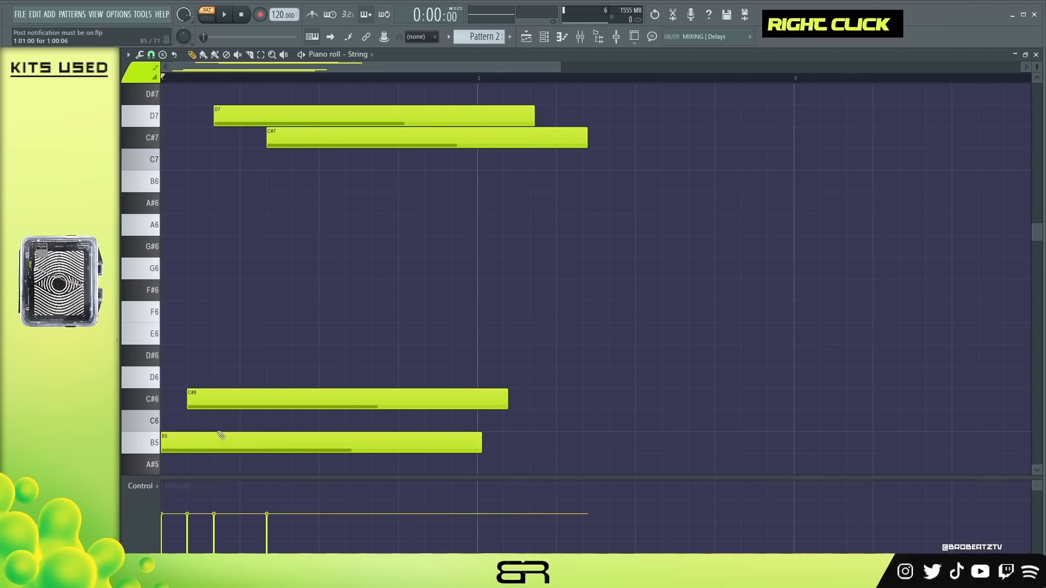
key("space")
key("space")
key("space")
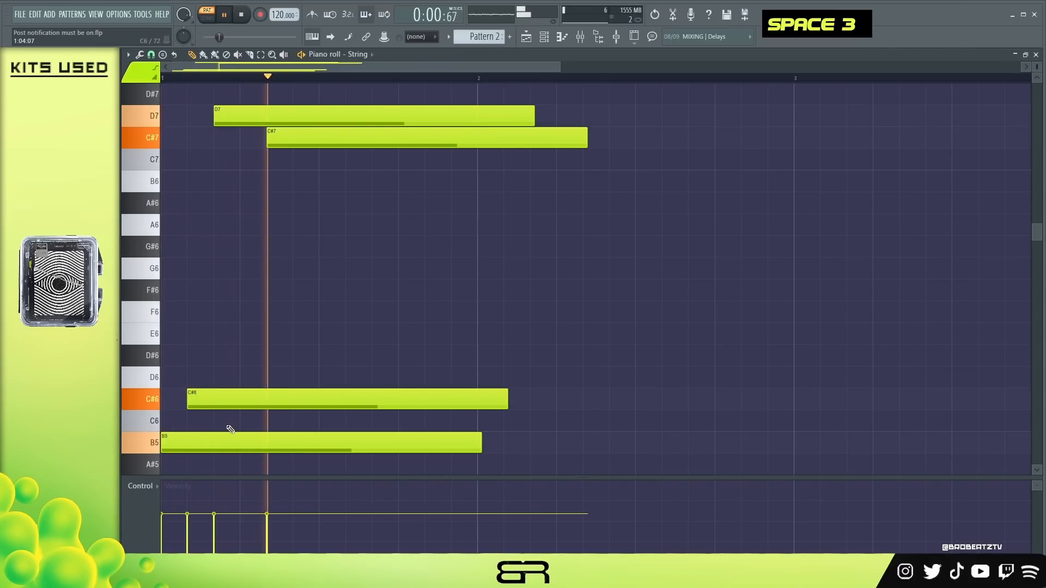
Replay the String phrase and add a long F#6 note on beat 3 of bar 1.
key("space")
key("space")
key("space")
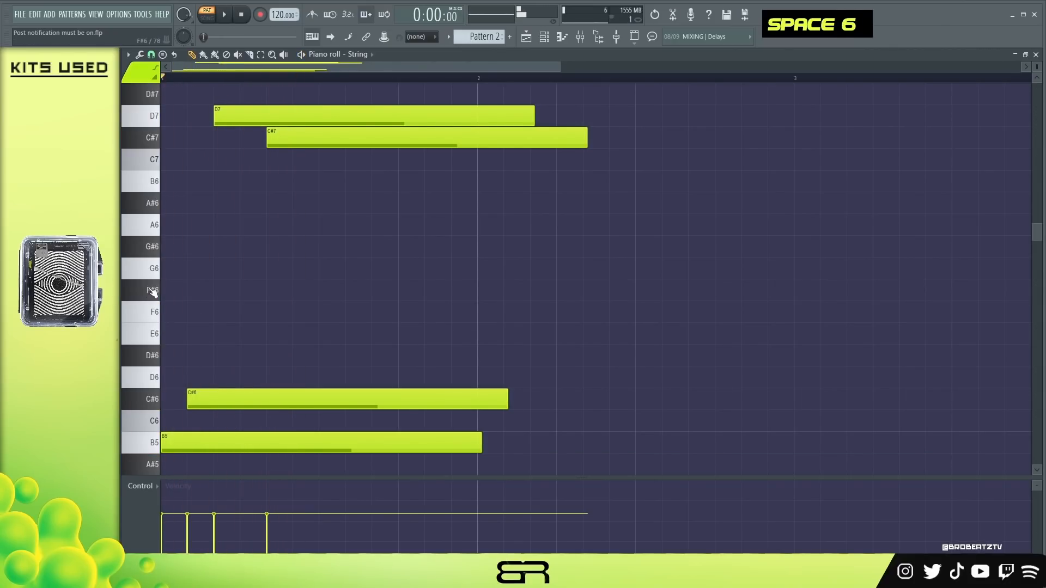
key("space")
key("space")
key("space")
left_click(323, 290)
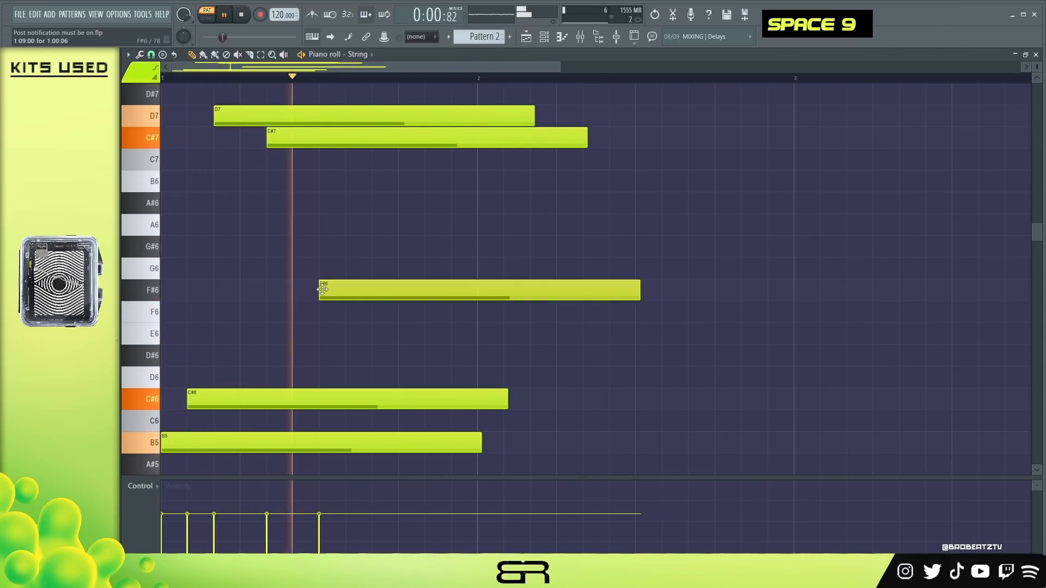
Add a long E6 note on beat 4 of bar 1, and duplicate the B5 note as B6 one third of a beat earlier.
key("space")
key("space")
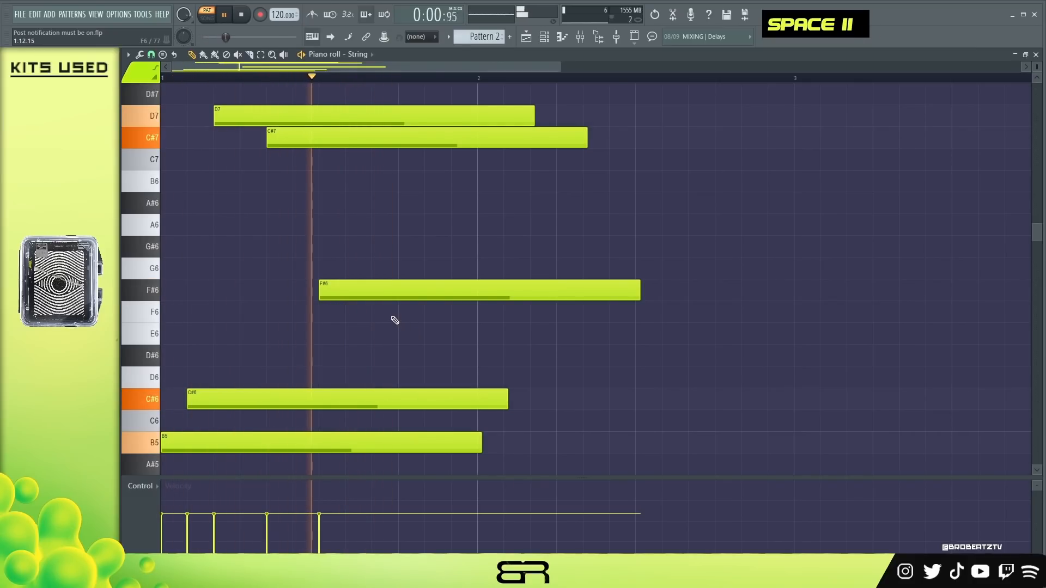
key("space")
left_click_drag(396, 321, 391, 349)
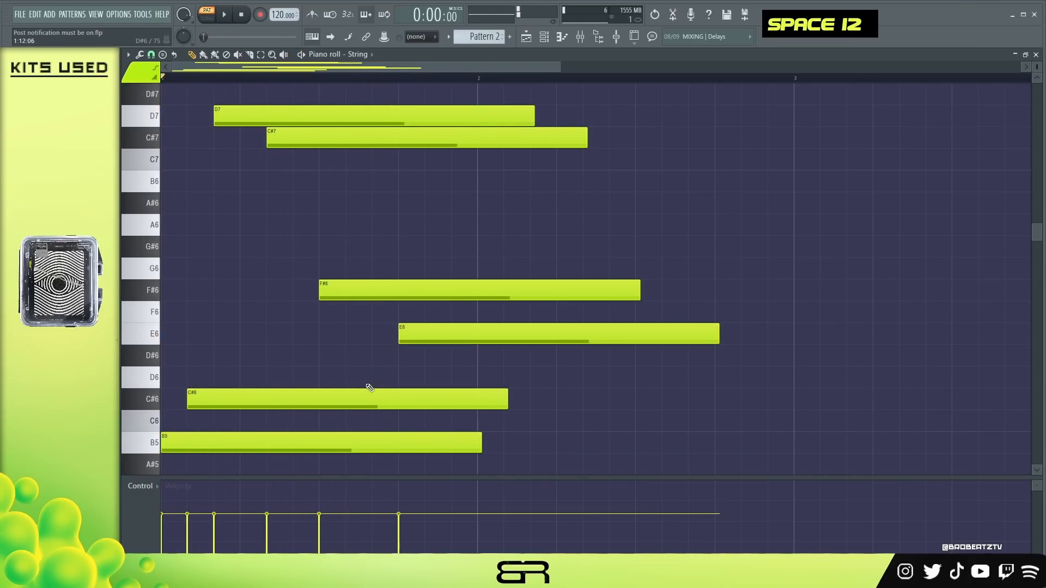
left_click(190, 444, "ctrl")
left_click_drag(190, 444, 395, 174)
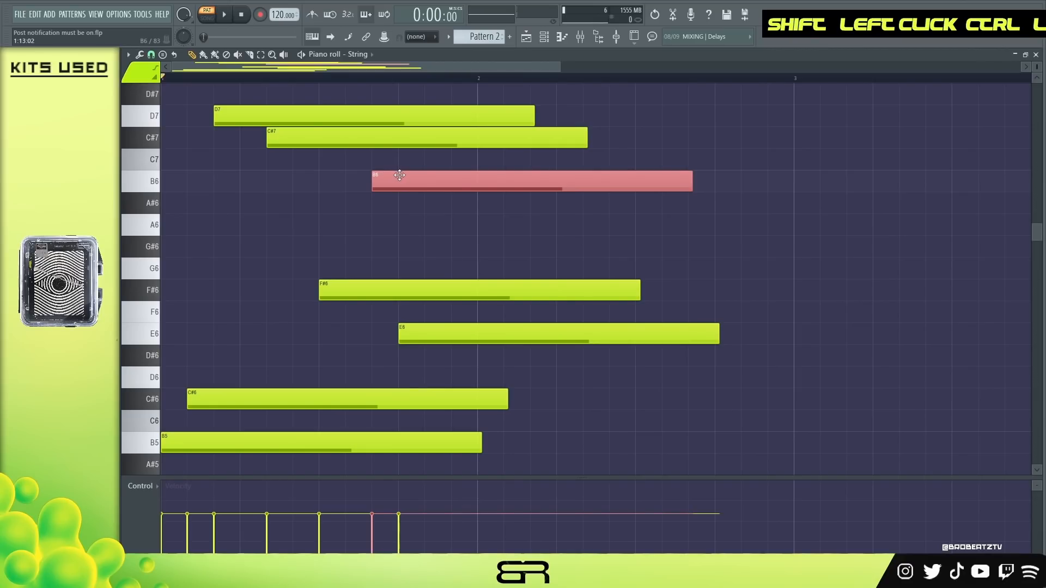
Shorten the B6, F#6, E6, D7 and C#7 notes so that they end around the start of bar 2.
right_click(490, 228)
left_click_drag(631, 156, 710, 251)
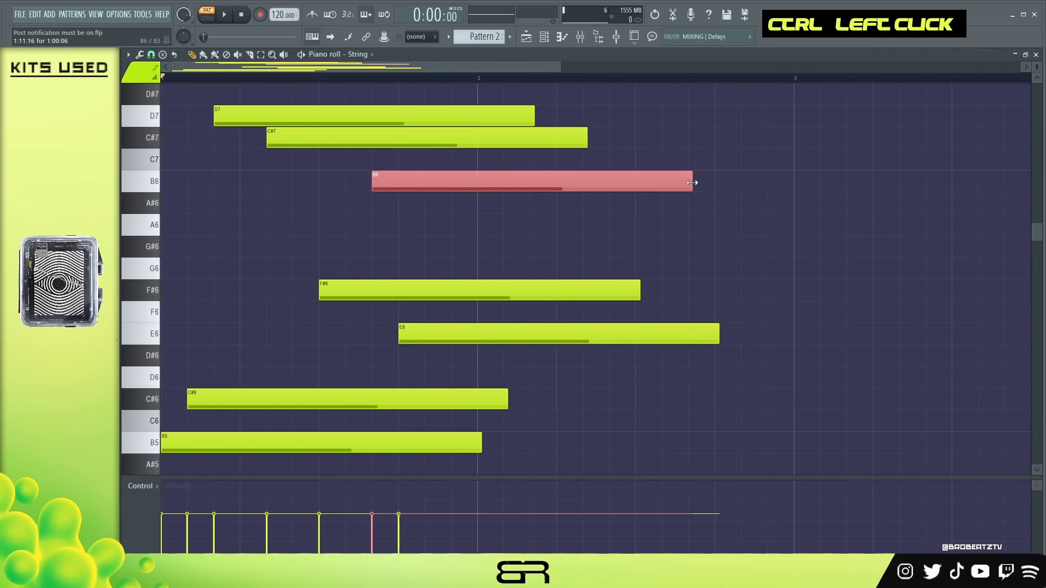
left_click_drag(692, 182, 506, 184)
key("space")
left_click_drag(640, 290, 501, 294)
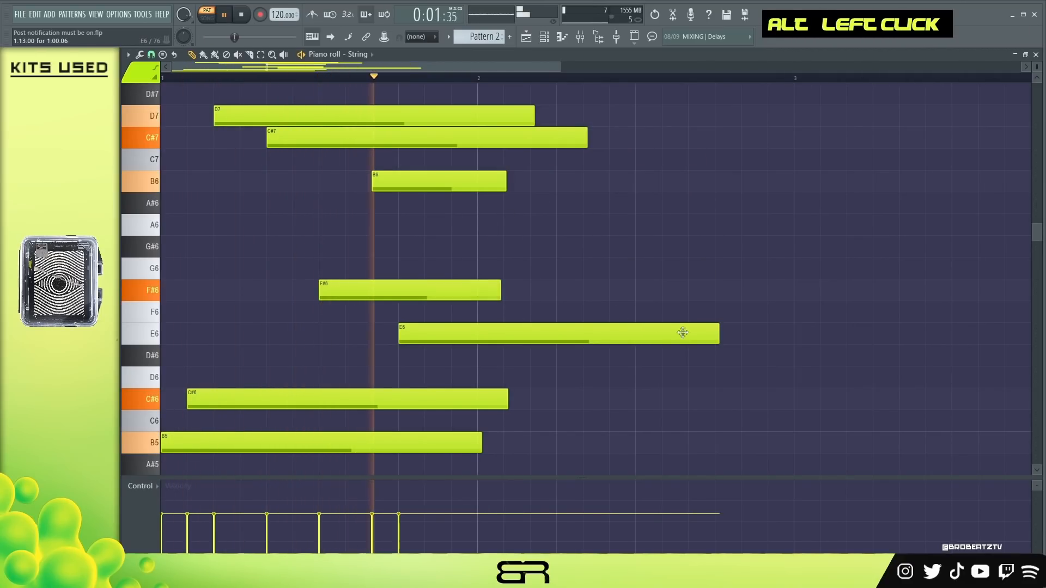
key("space")
left_click_drag(718, 334, 519, 335)
left_click_drag(485, 90, 499, 132)
Duplicate the whole String phrase into bar 2, and trim the first C#6 and B5 notes to end just before their copies.
key("ctrl+a")
left_click_drag(251, 115, 573, 109)
right_click(570, 221)
left_click_drag(466, 394, 453, 442)
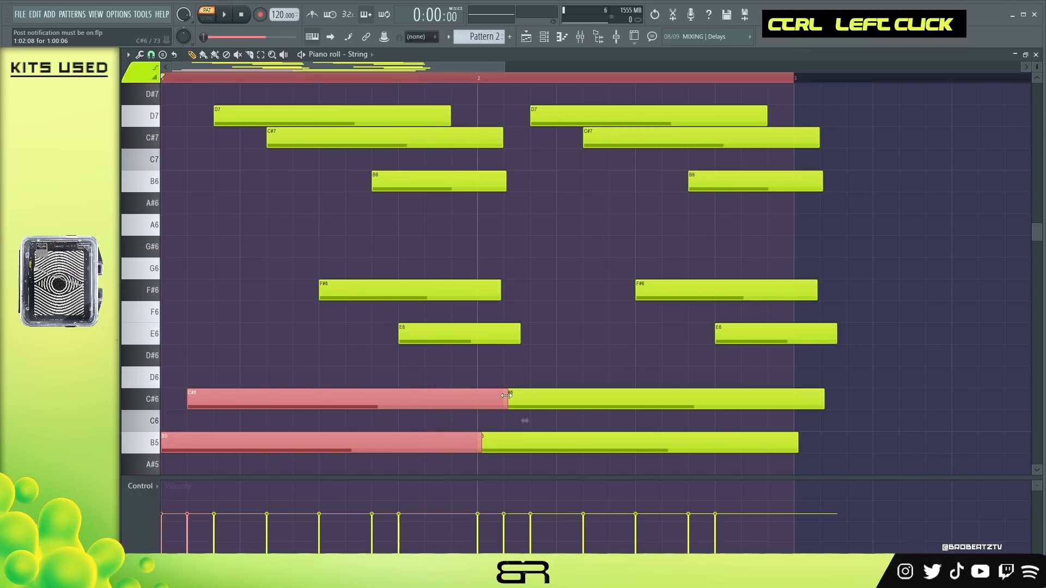
left_click_drag(506, 395, 493, 396)
right_click(649, 243)
Shift bar 2's D7, C#7, F#6 and B6 notes two thirds of a beat earlier, and change its E6 to D6 on beat 4.
left_click_drag(551, 85, 748, 329)
left_click_drag(591, 137, 538, 137)
right_click(579, 196)
left_click_drag(684, 331, 732, 378)
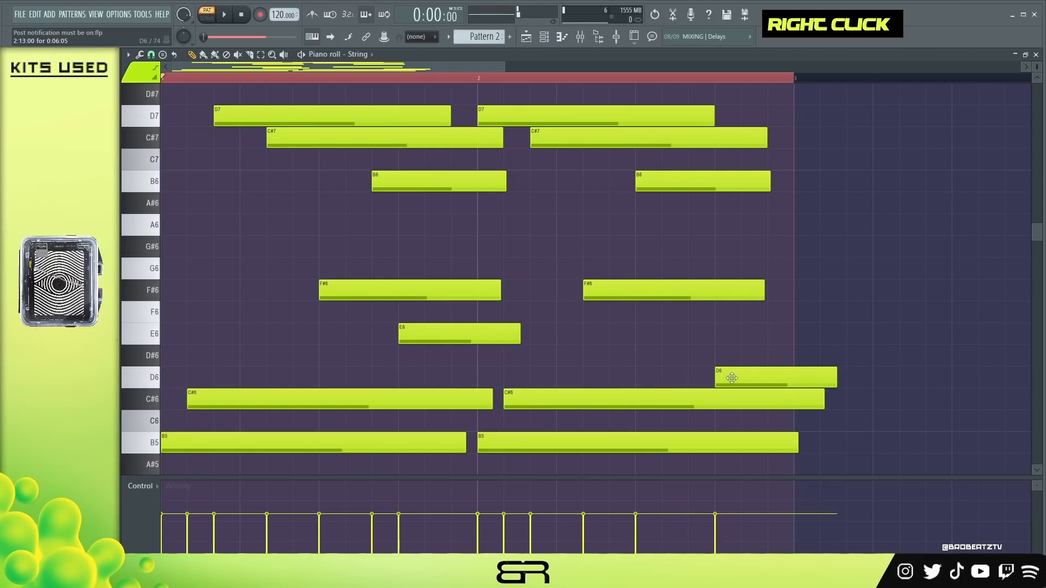
Play the two-bar String phrase while shortening bar 2's C#6 and D6 notes to end just before bar 3.
key("space")
left_click_drag(853, 395, 789, 381)
right_click(836, 332)
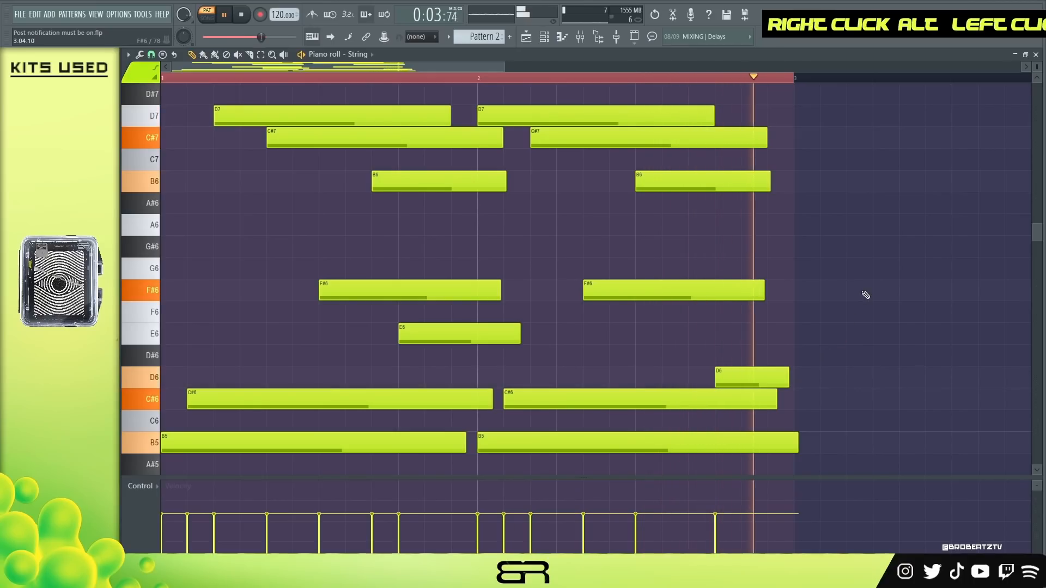
key("space")
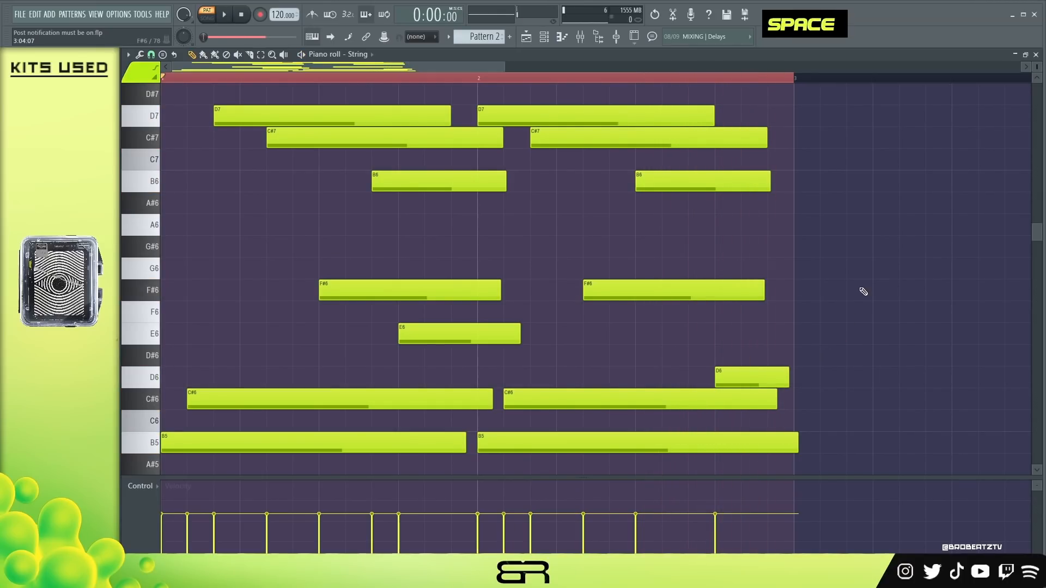
Switch to the Flute channel's piano roll and place a short D7 note at the start of bar 1.
left_click(562, 36)
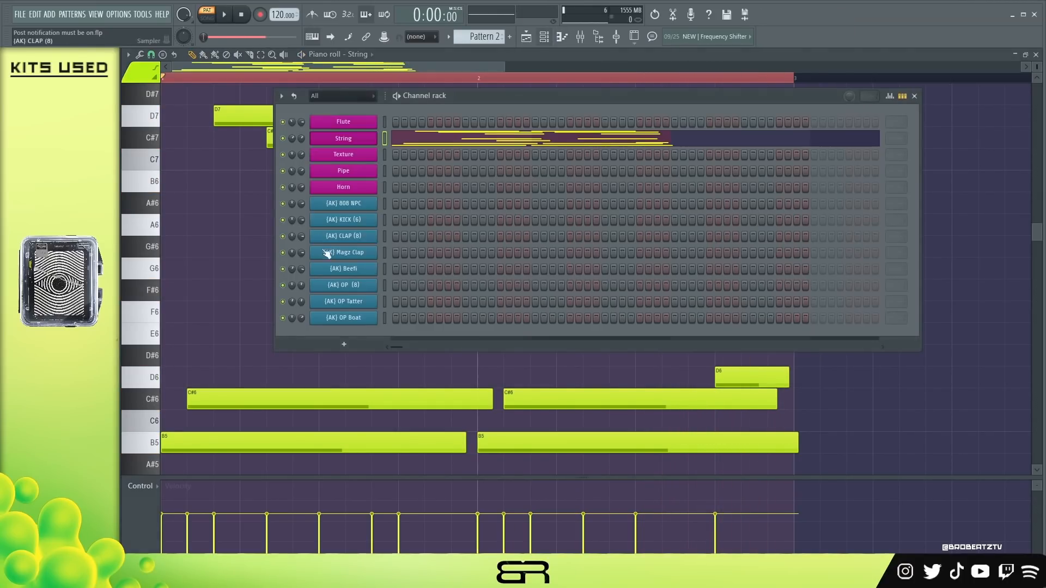
right_click(231, 180)
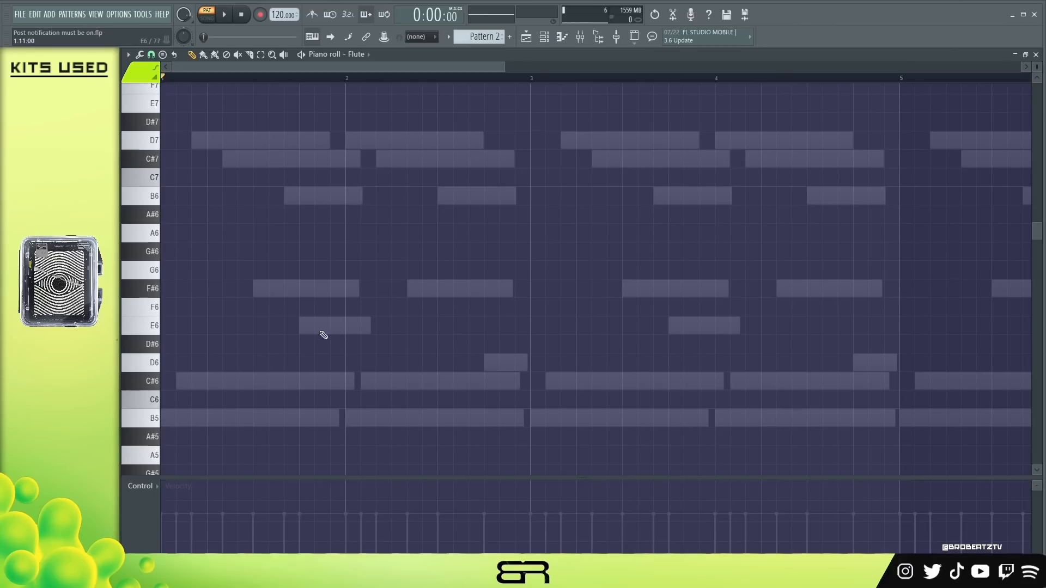
left_click(166, 140)
left_click_drag(191, 143, 172, 146)
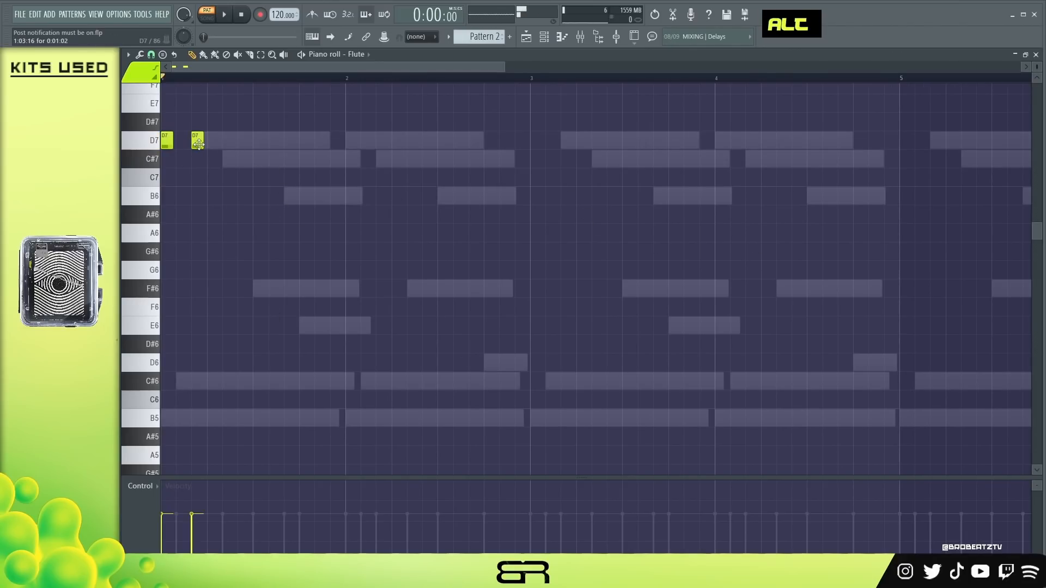
Replace the second D7 with a longer C#7 two thirds of a beat into bar 1, and overlap it with two very short D7 notes.
right_click(197, 140)
left_click_drag(203, 163, 225, 167)
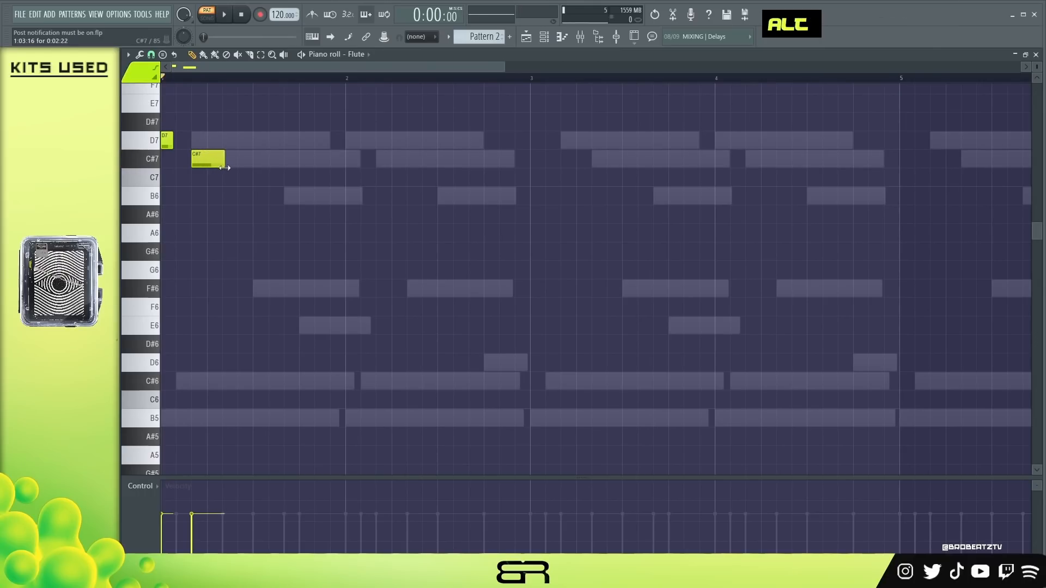
left_click(202, 143, "alt")
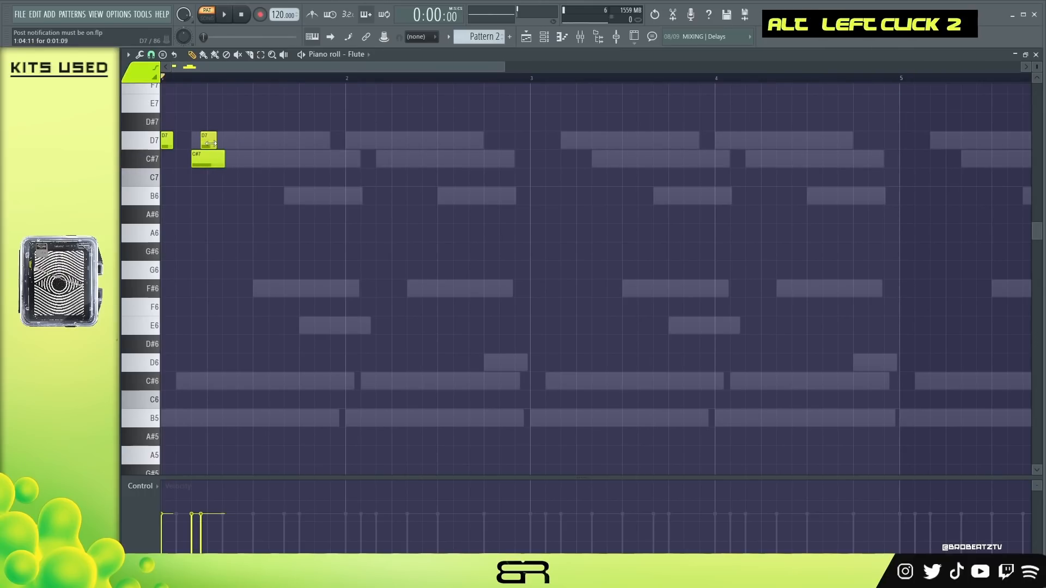
left_click_drag(211, 143, 205, 145)
left_click(216, 141, "alt")
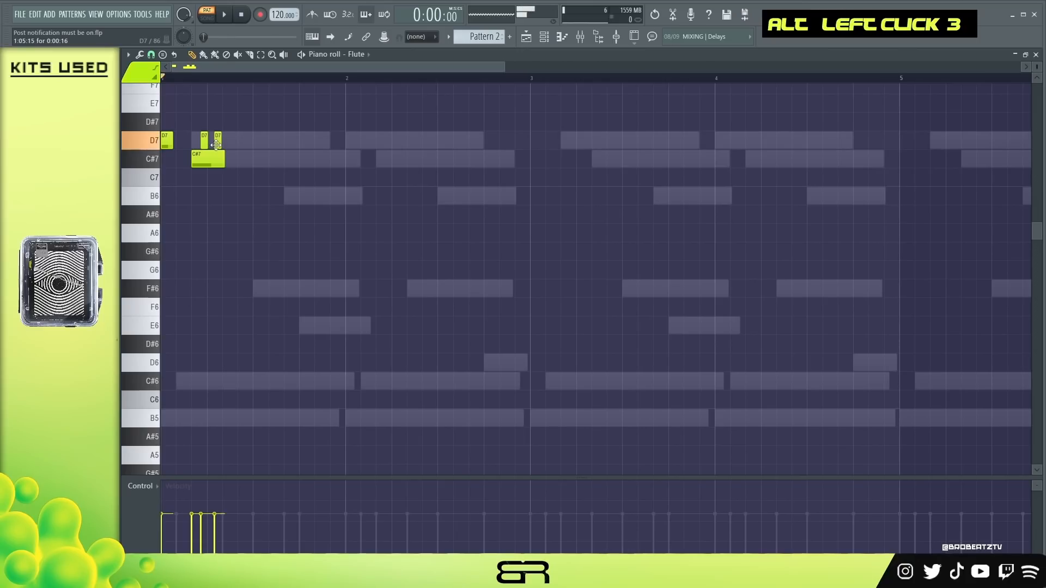
left_click(211, 142, "ctrl")
scroll(215, 82, "up", 3)
left_click_drag(214, 115, 254, 140)
right_click(322, 152)
Play the Flute phrase and place a short off-grid F#6 note one and a half beats into bar 1.
key("space")
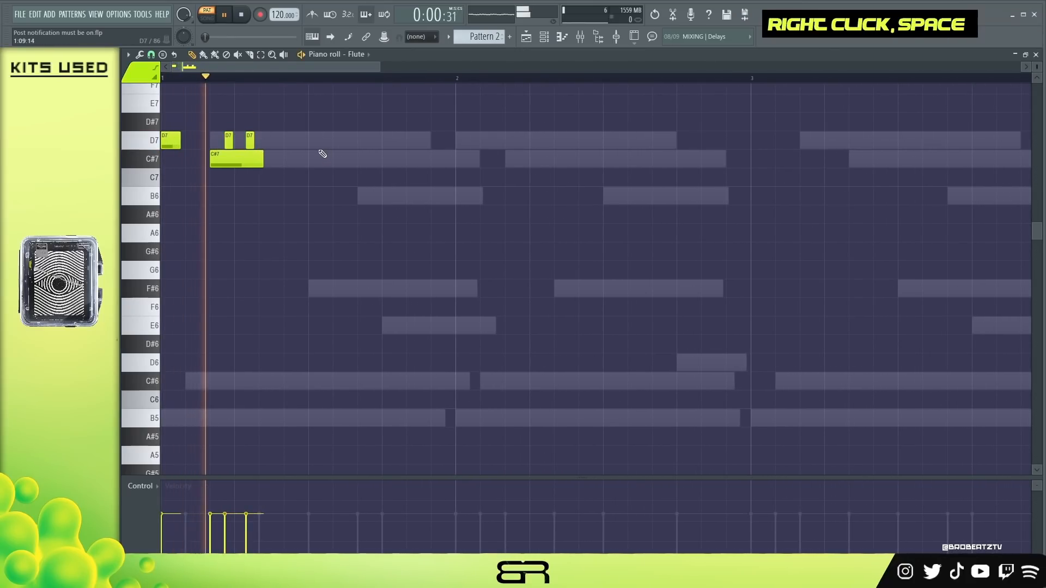
key("space")
key("space")
key("space")
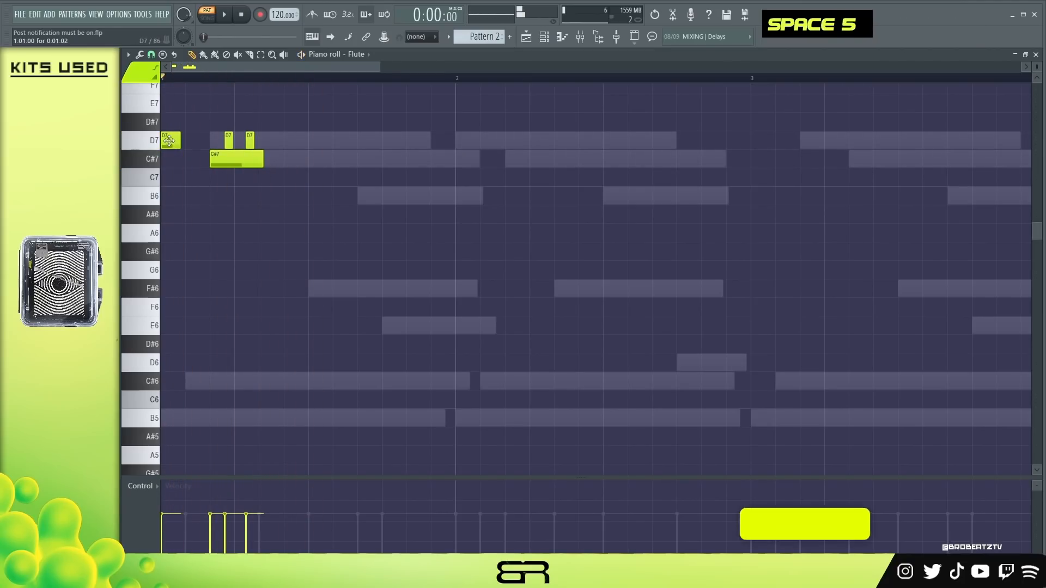
left_click(275, 295, "alt")
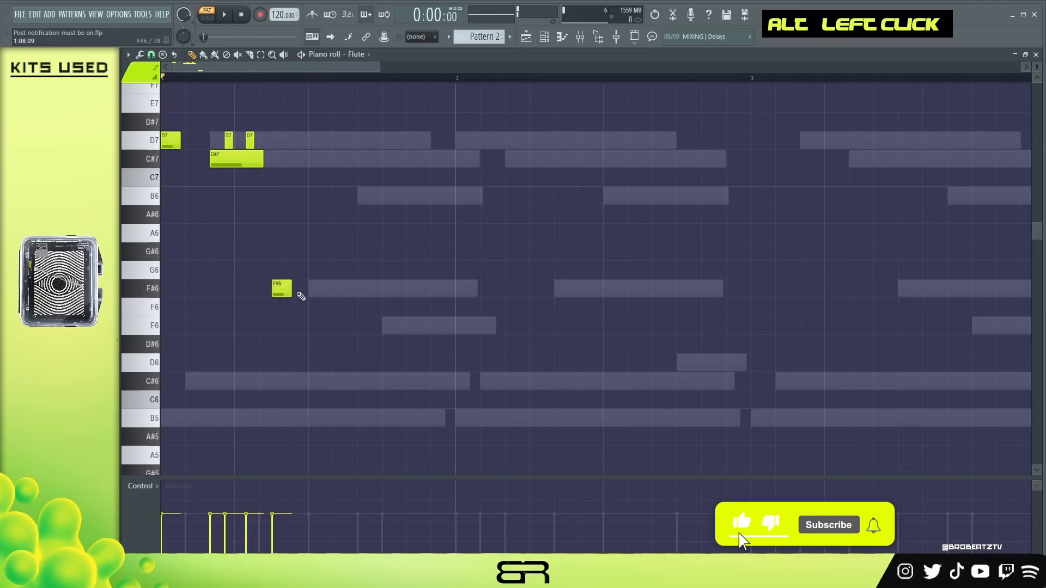
Duplicate the C#7 note to beat 3 of bar 1, lower the copy to C#6, and extend it to just before bar 3.
left_click(224, 160, "ctrl")
left_click_drag(223, 159, 322, 159)
key("ctrl+Down")
right_click(369, 336)
left_click_drag(360, 381, 748, 380)
right_click(348, 303)
Duplicate the F#6 note as D6 on beats 1, 2 and 3 of bar 2, and shorten the first and third D6 notes.
left_click(281, 288, "ctrl")
left_click_drag(281, 287, 609, 363)
left_click_drag(434, 336, 471, 361)
right_click(502, 356)
left_click_drag(627, 360, 624, 361)
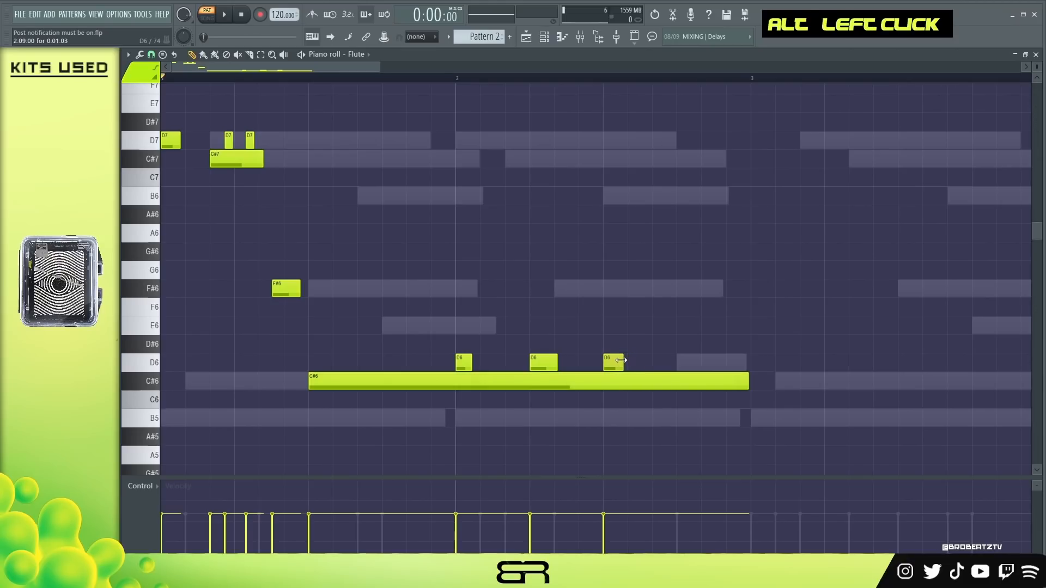
Play the Flute phrase and add a B5 note at the start of bar 3, extended to just before bar 4.
right_click(553, 278)
key("space")
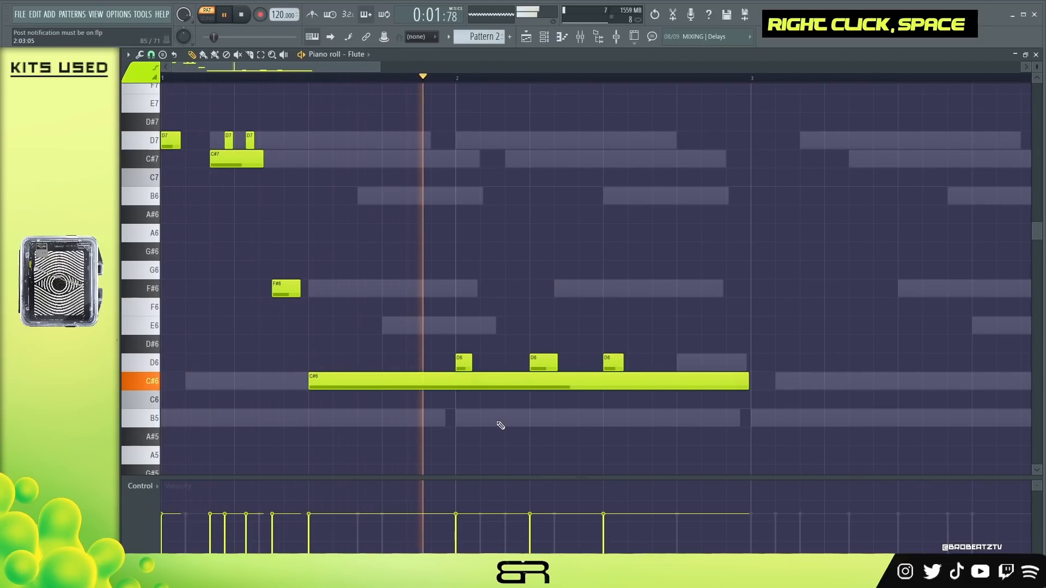
left_click(755, 422)
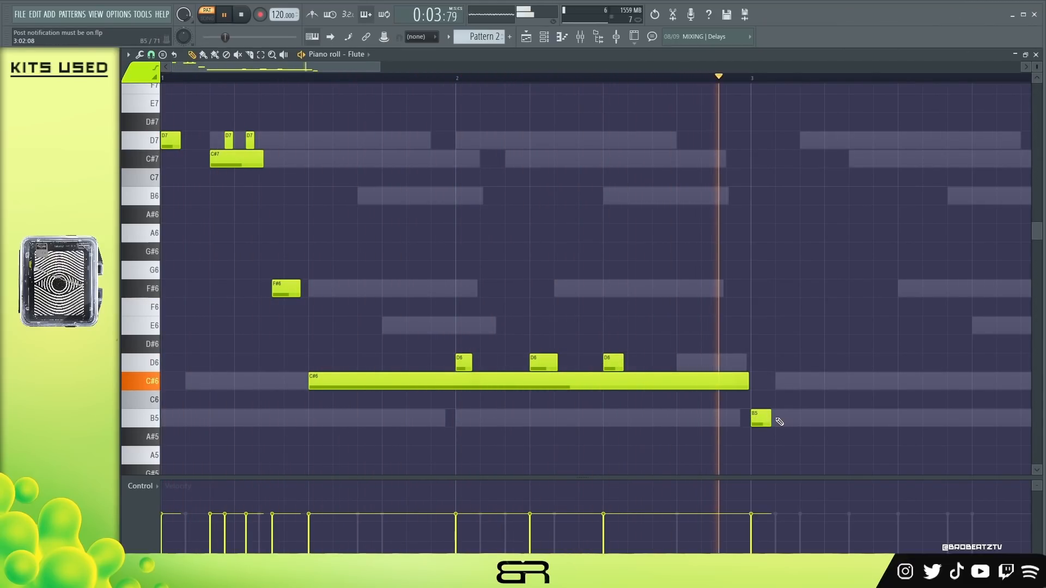
key("space")
left_click_drag(332, 64, 426, 80)
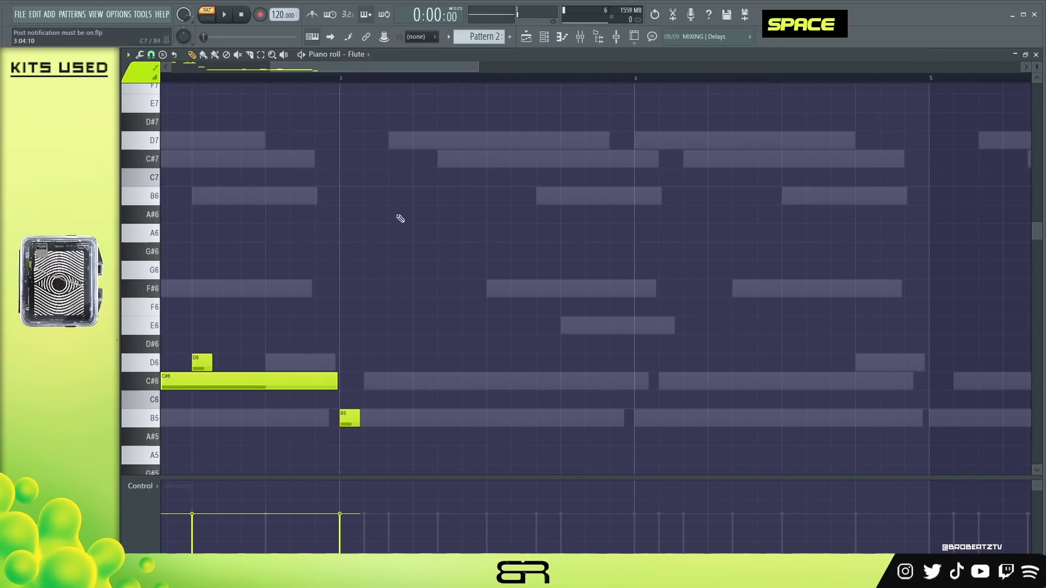
left_click_drag(362, 420, 629, 427)
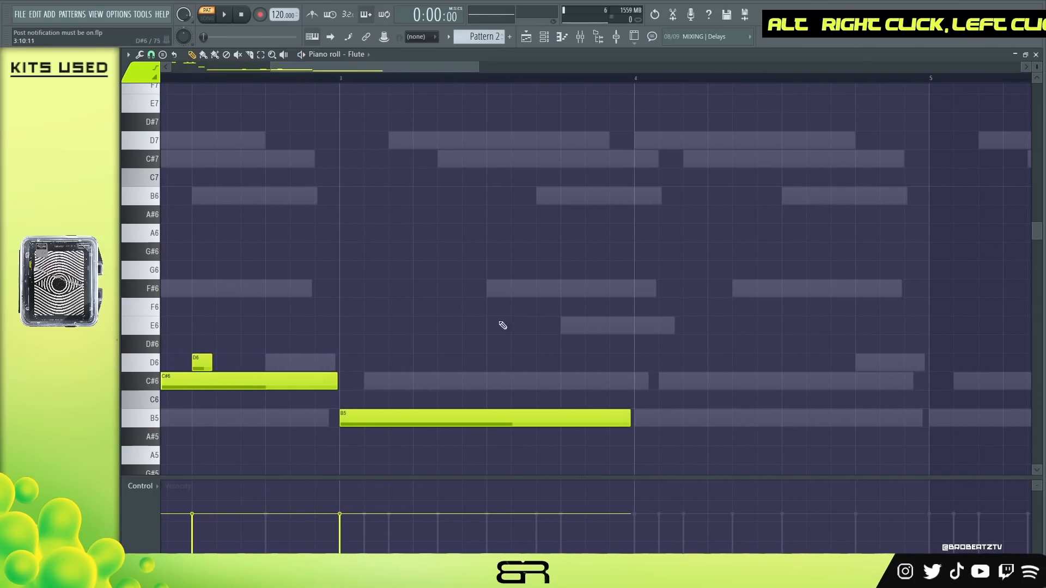
Build a descending F#6, E6, D6, C#6 run from one third of a beat before bar 4, trimming its notes to avoid overlaps.
left_click(611, 294)
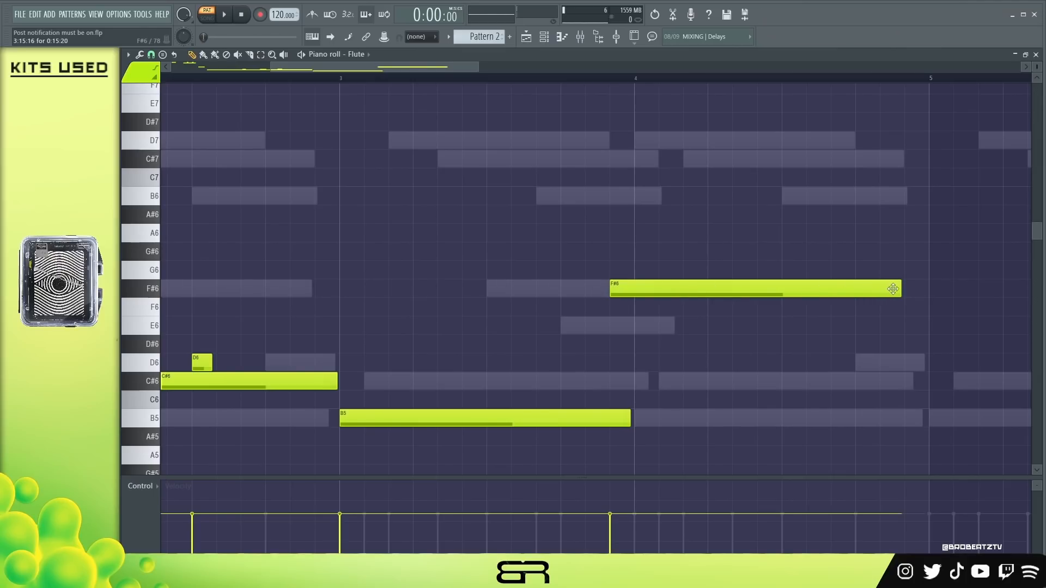
left_click_drag(899, 295, 704, 298)
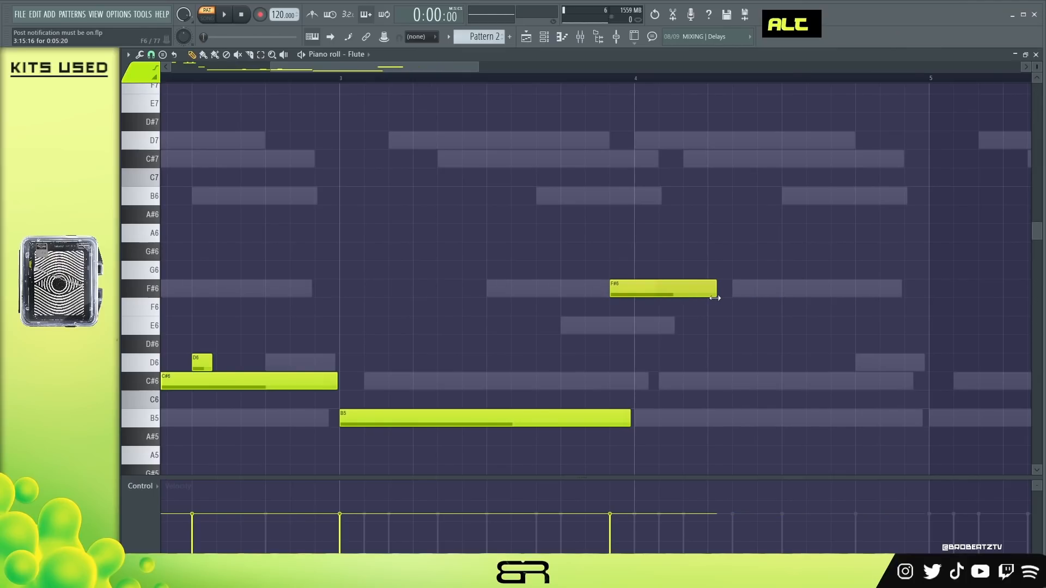
left_click_drag(665, 294, 877, 383)
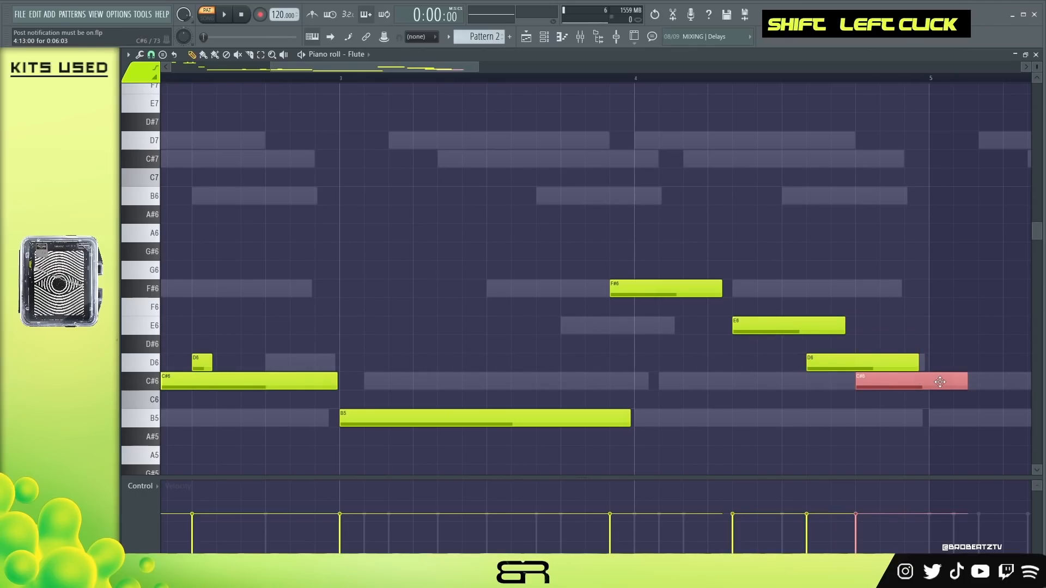
left_click_drag(967, 382, 852, 371)
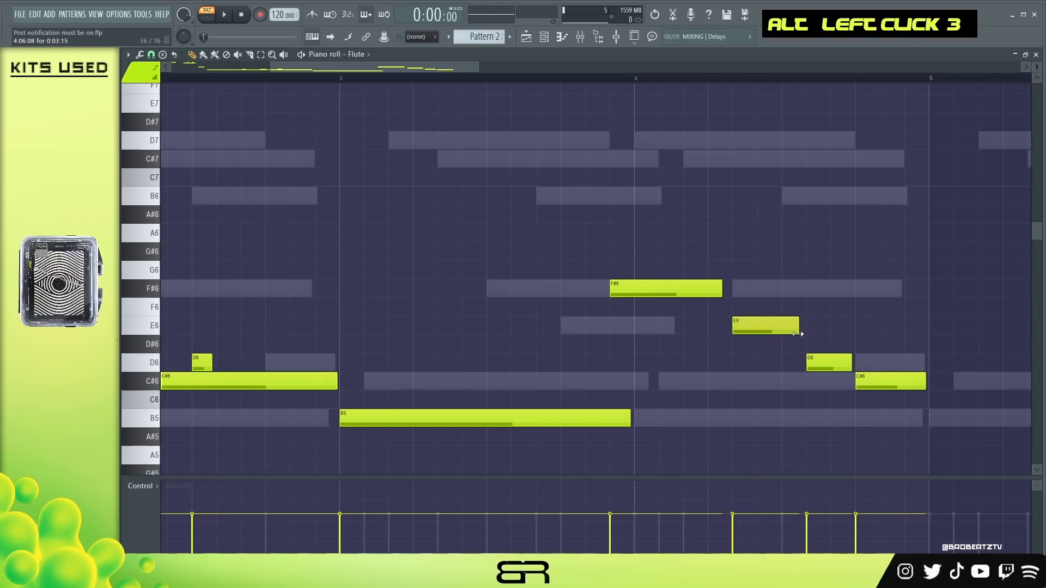
left_click_drag(798, 334, 804, 334)
Duplicate the short D6 note into bar 4 as C#6 under the E6, and as A6 at the bar's start.
left_click(201, 362, "ctrl")
left_click_drag(193, 370, 639, 251)
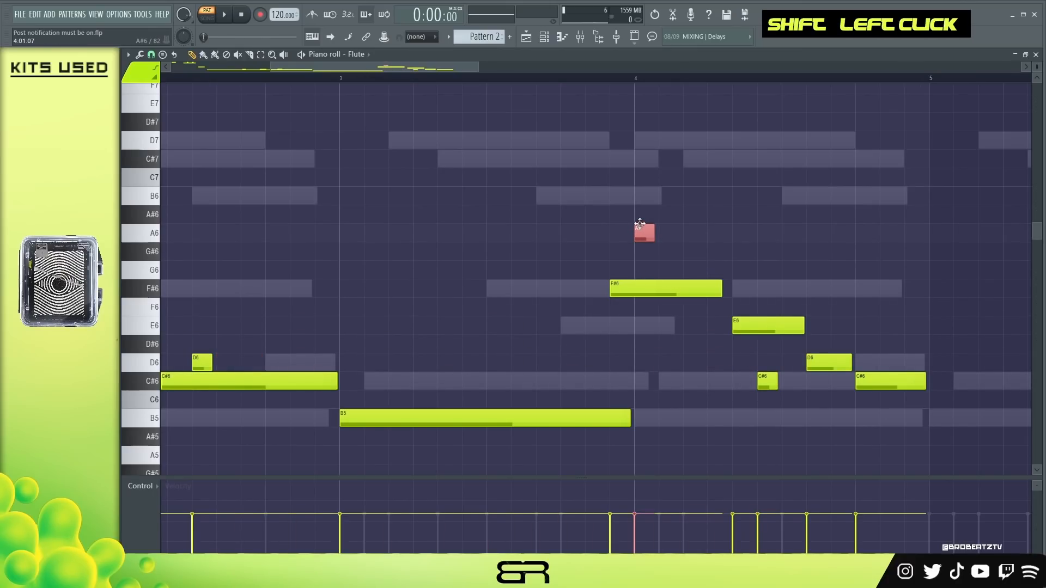
Play from late in bar 3 and add a short F#6 note above the D6 in bar 4.
left_click(539, 78)
key("space")
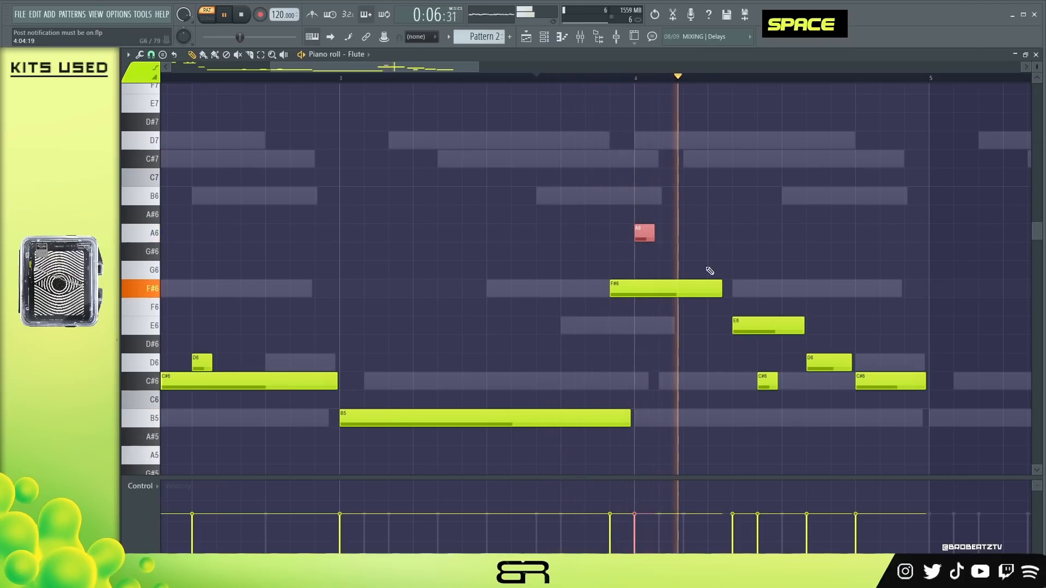
key("space")
left_click(835, 290)
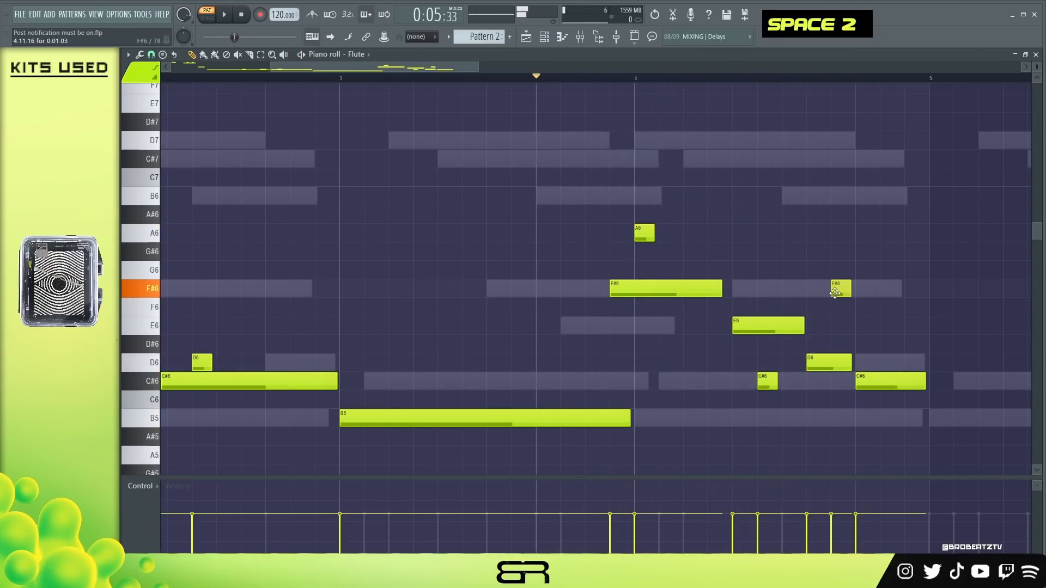
key("space")
Try shorter lengths for the short F#6 note in bar 4 with replays, and extend it back to its length as placed.
left_click_drag(849, 291, 843, 291)
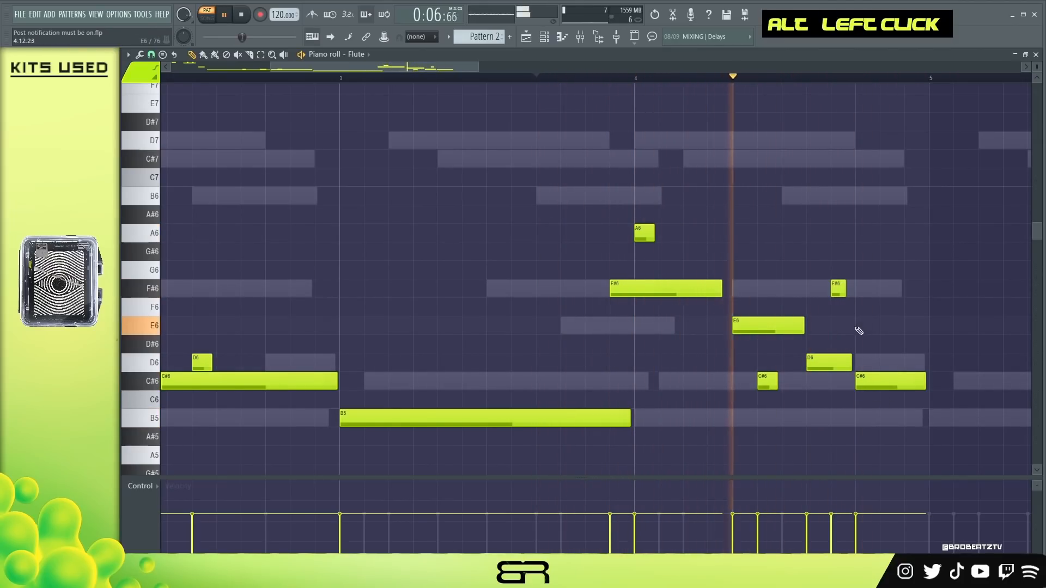
key("space")
key("space")
left_click_drag(846, 290, 842, 289)
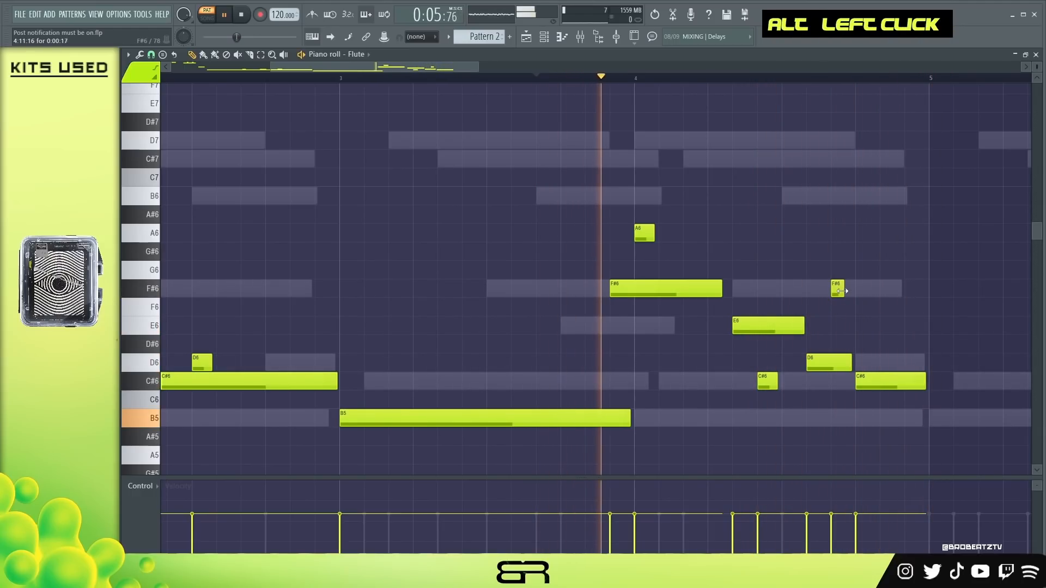
key("space")
key("space")
left_click_drag(839, 290, 850, 289)
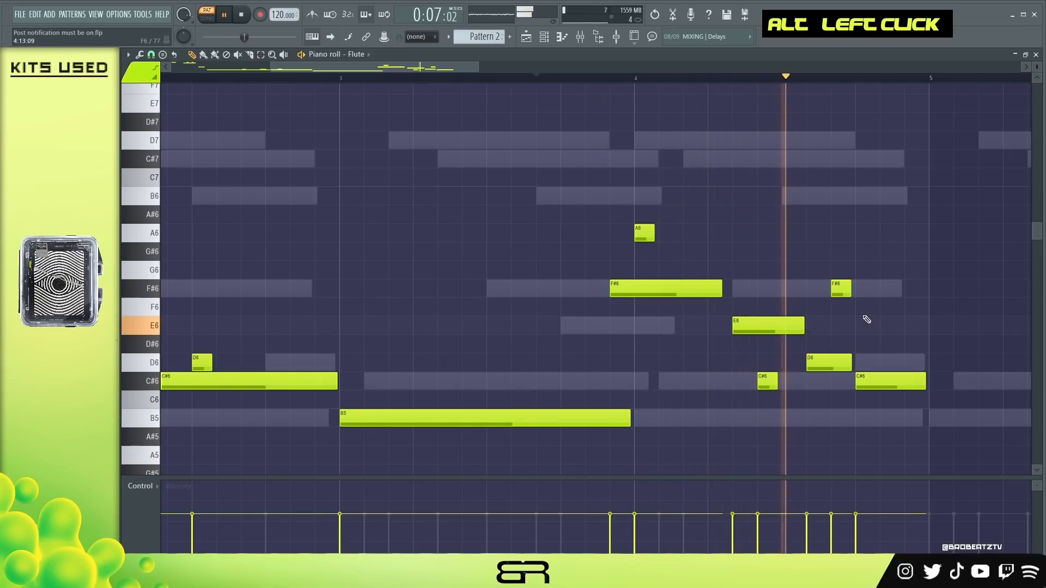
Trim the end of the E6 note in bar 4 slightly, replay the passage, and show the whole Flute pattern.
key("space")
key("space")
left_click_drag(804, 326, 802, 326)
key("space")
right_click(401, 105, "ctrl")
right_click(402, 117, "ctrl")
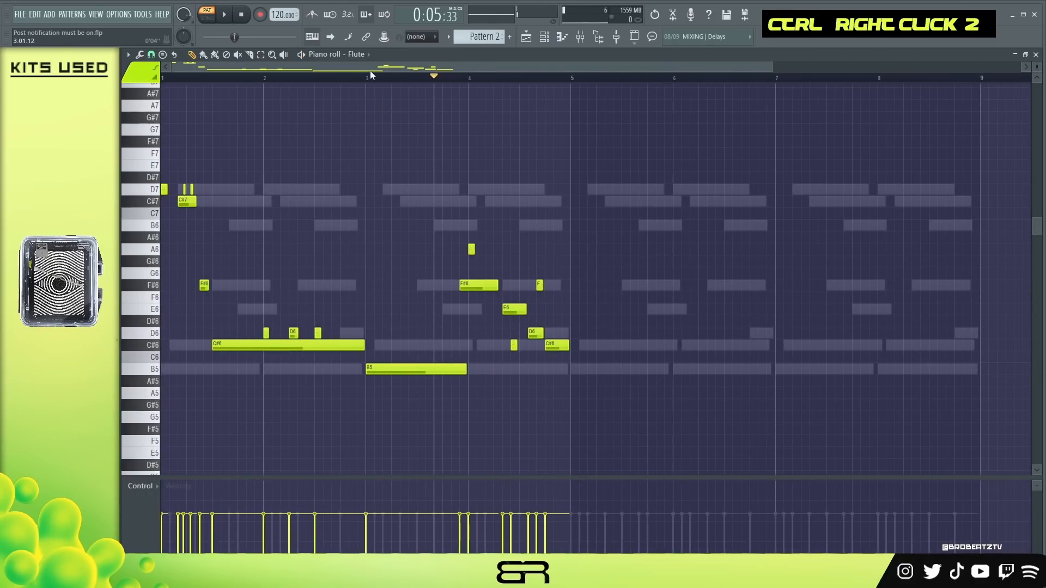
right_click(583, 349)
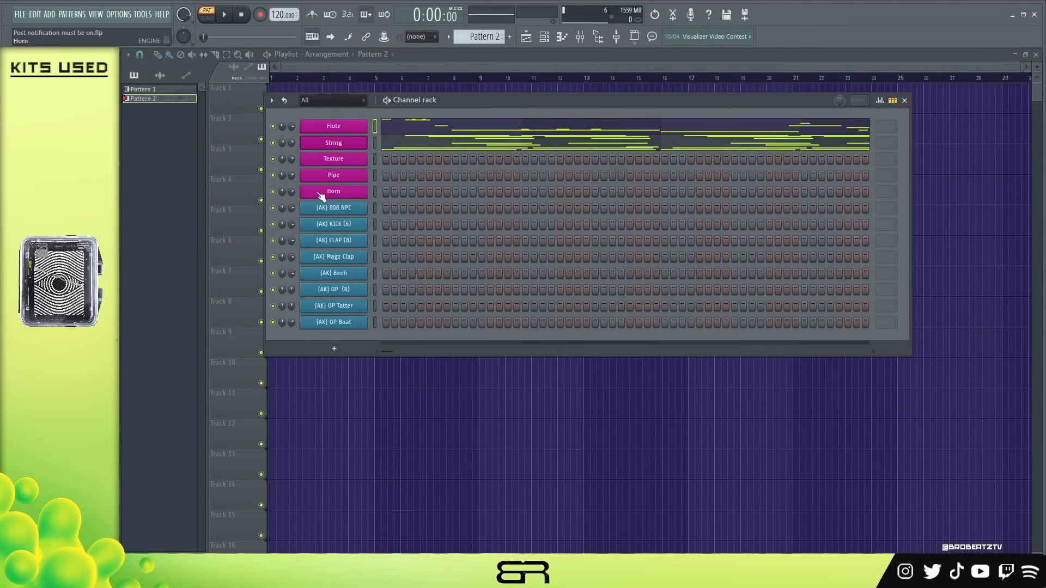
Open the Texture channel's piano roll and place a B6 note at bar 1 lasting about one and two-thirds bars.
left_click(337, 160)
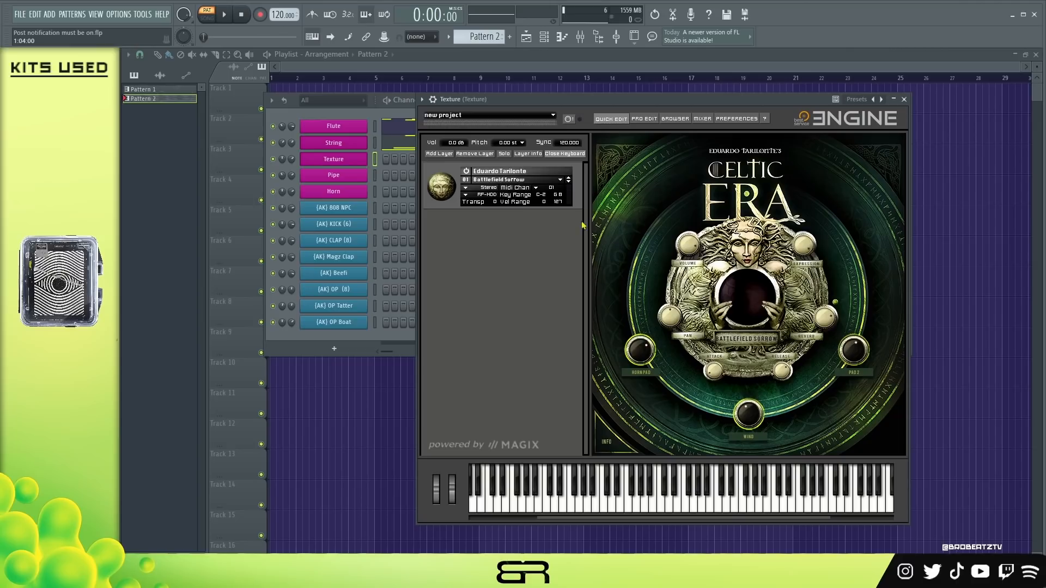
right_click(384, 167)
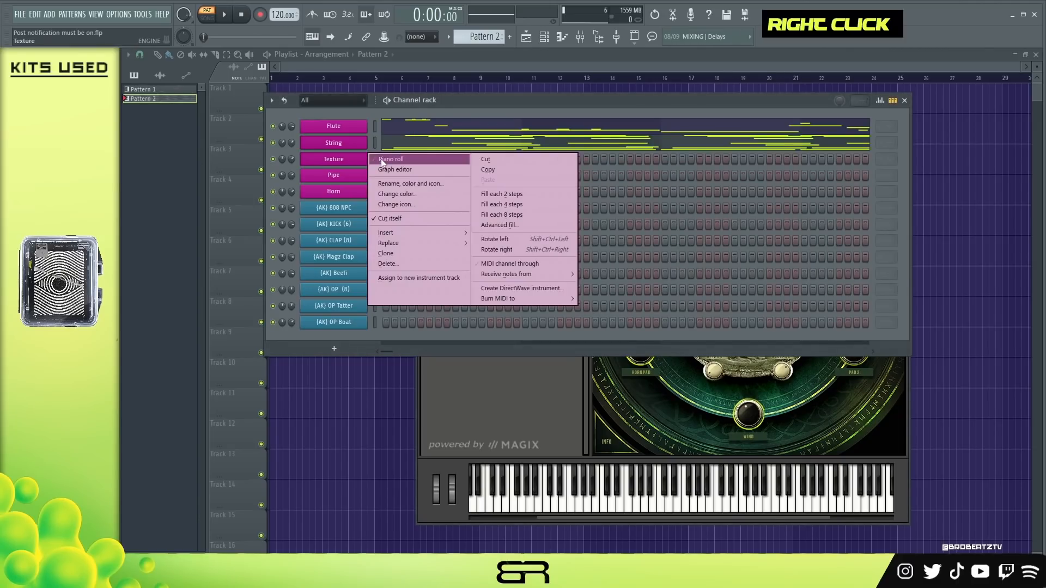
left_click(390, 156)
scroll(239, 316, "up", 3)
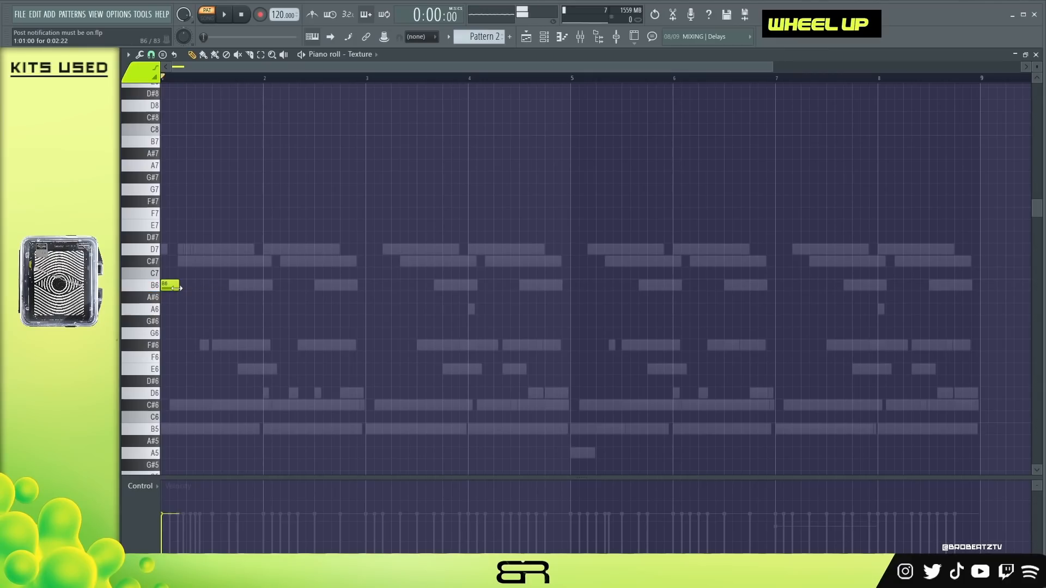
left_click_drag(177, 287, 330, 289)
Duplicate the Texture B6 note to the starts of bars 3, 5 and 7, and play the pattern.
left_click(221, 289, "ctrl")
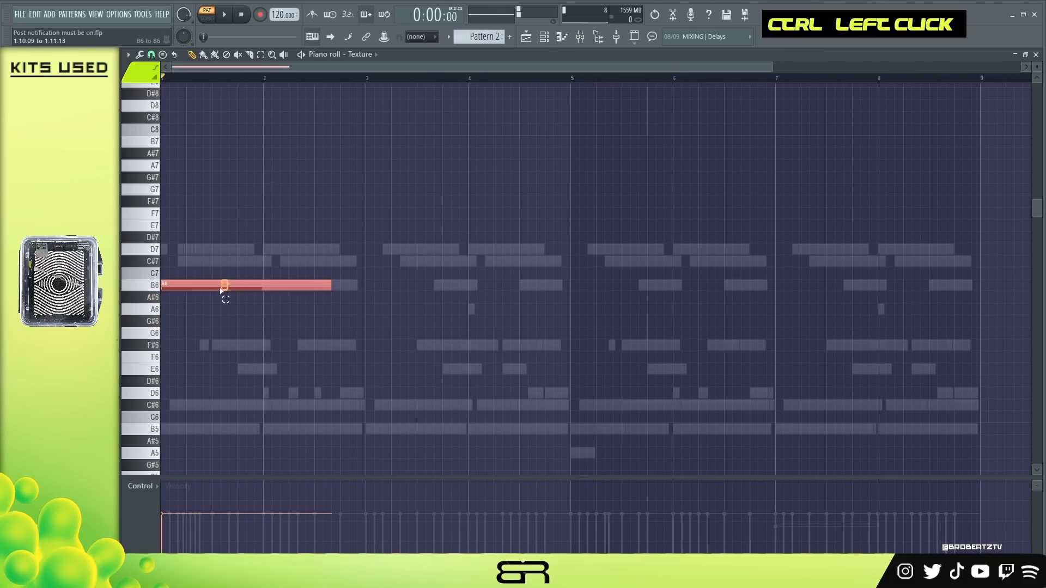
left_click_drag(221, 289, 624, 303)
key("ctrl+a")
right_click(580, 312)
key("space")
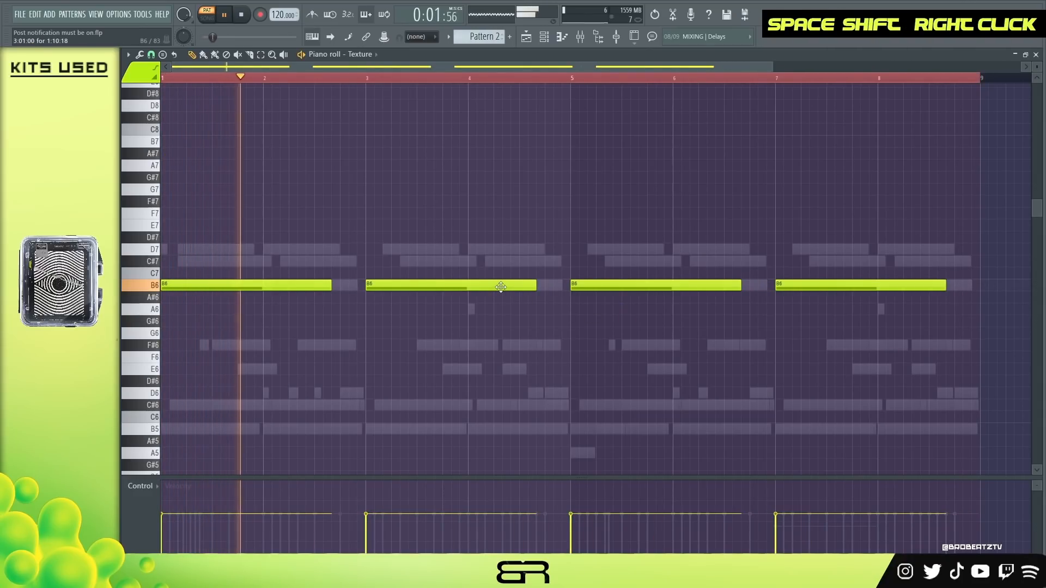
Lengthen all four Texture B6 notes slightly during playback, keeping a gap before each following note.
key("ctrl+a")
left_click_drag(330, 288, 337, 288)
right_click(350, 312)
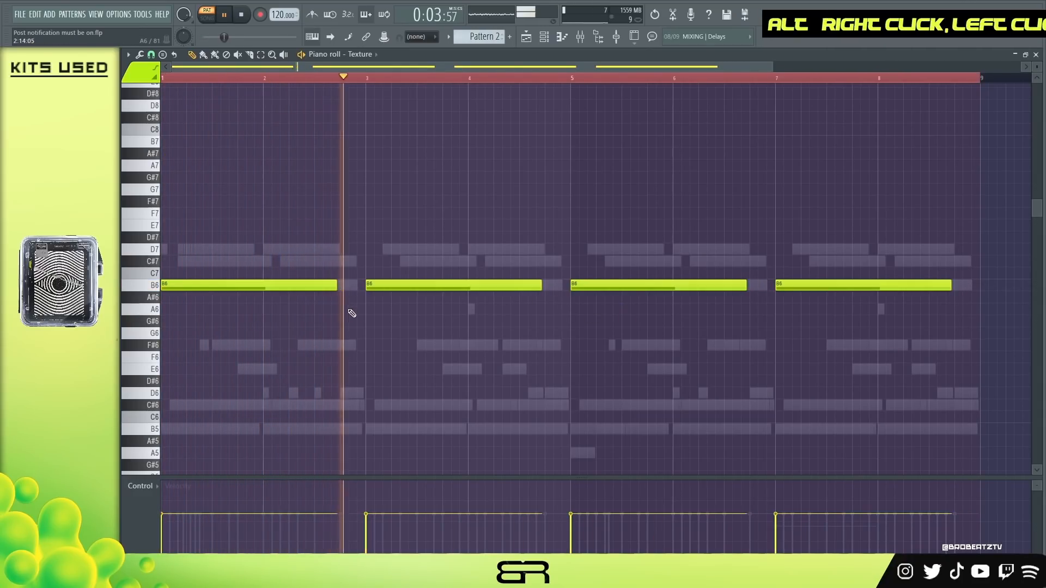
key("space")
key("ctrl+a")
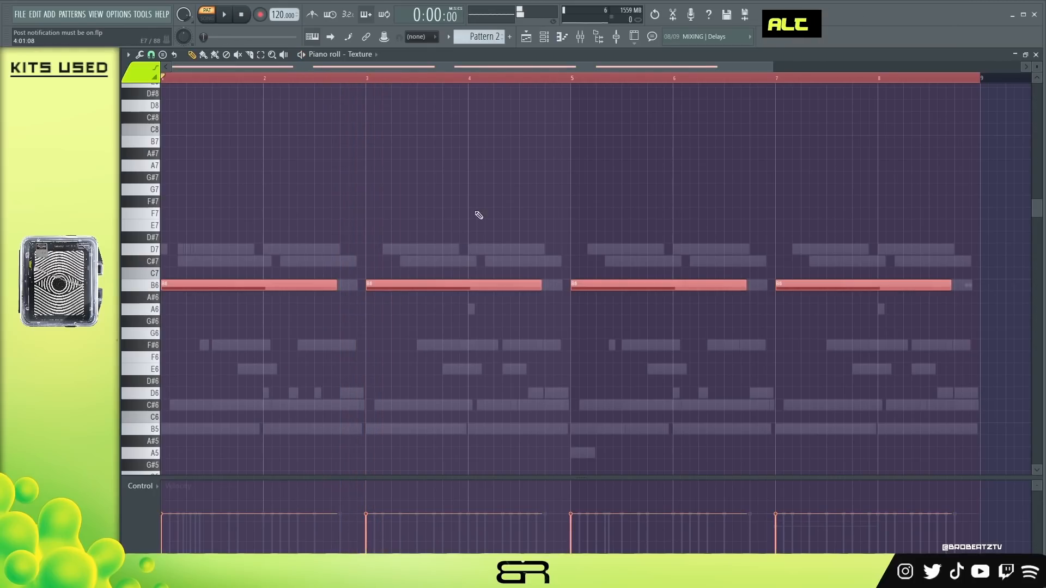
right_click(474, 222)
Open the Horn channel's piano roll, audition pitches over the playing pattern, and place a D7 note at bar 1.
left_click(544, 37)
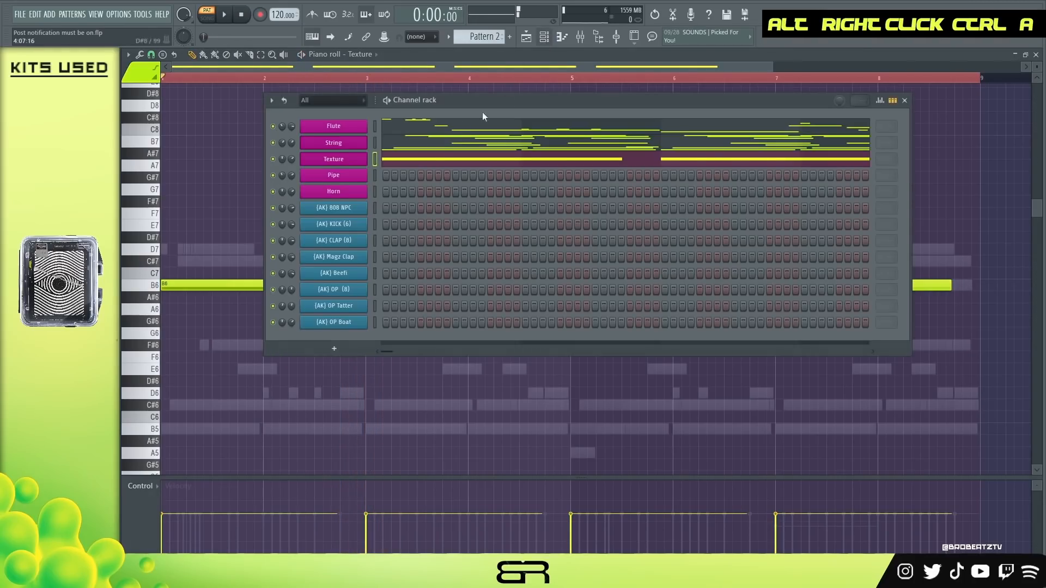
left_click(354, 194)
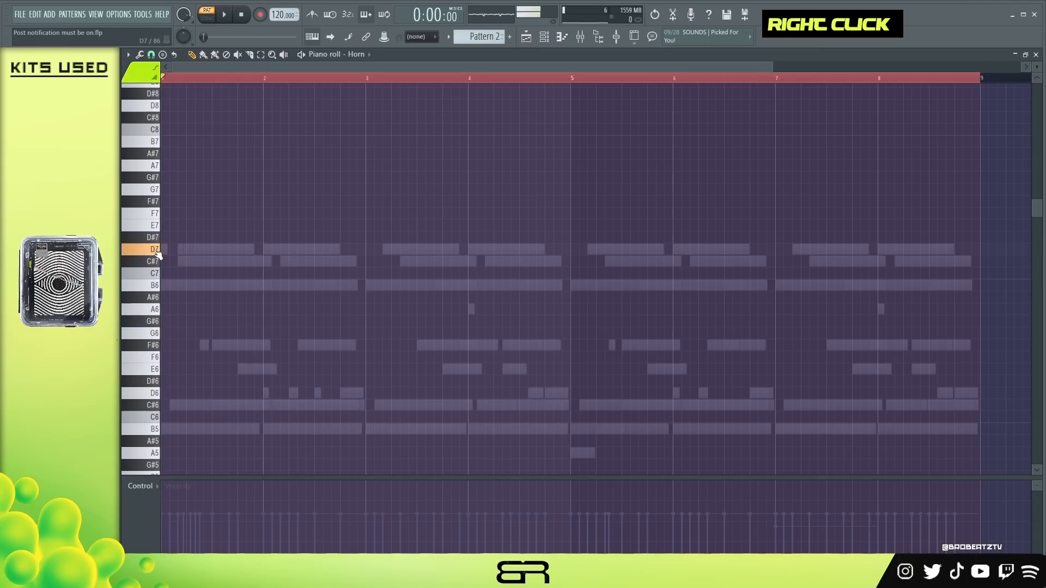
key("space")
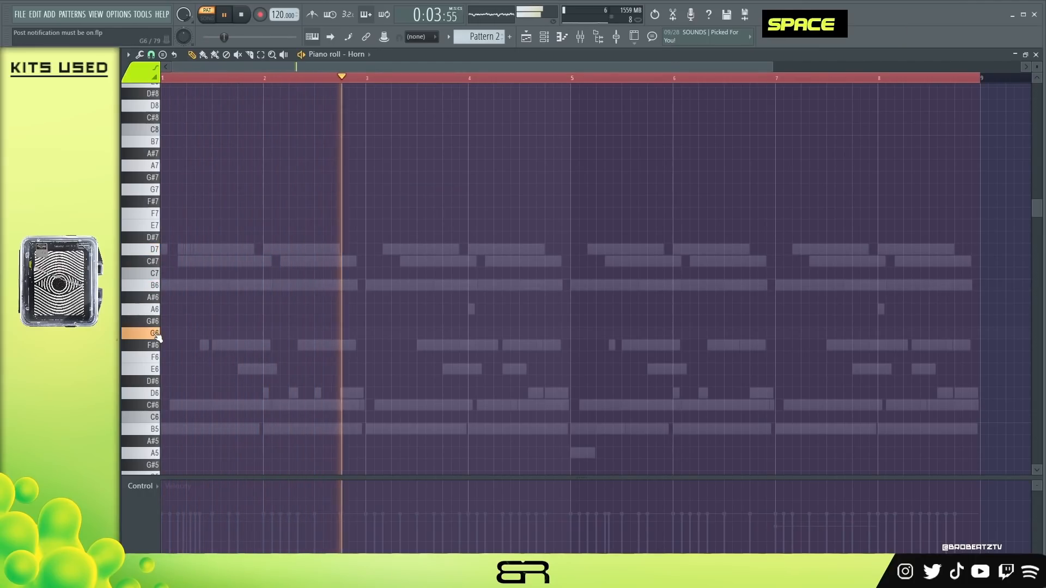
key("space")
left_click(164, 250)
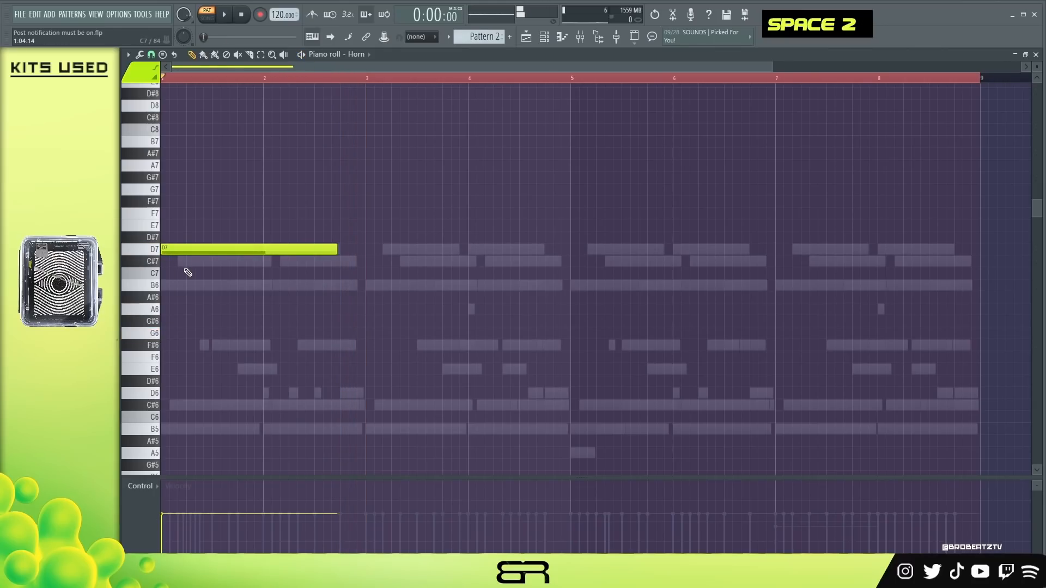
Shorten the Horn D7 note to just under one bar and duplicate it to bar 3 as G6.
mouse_move(336, 249)
left_mouse_down()
mouse_move(257, 261)
mouse_move(189, 249)
mouse_move(388, 250)
left_mouse_up()
key("space")
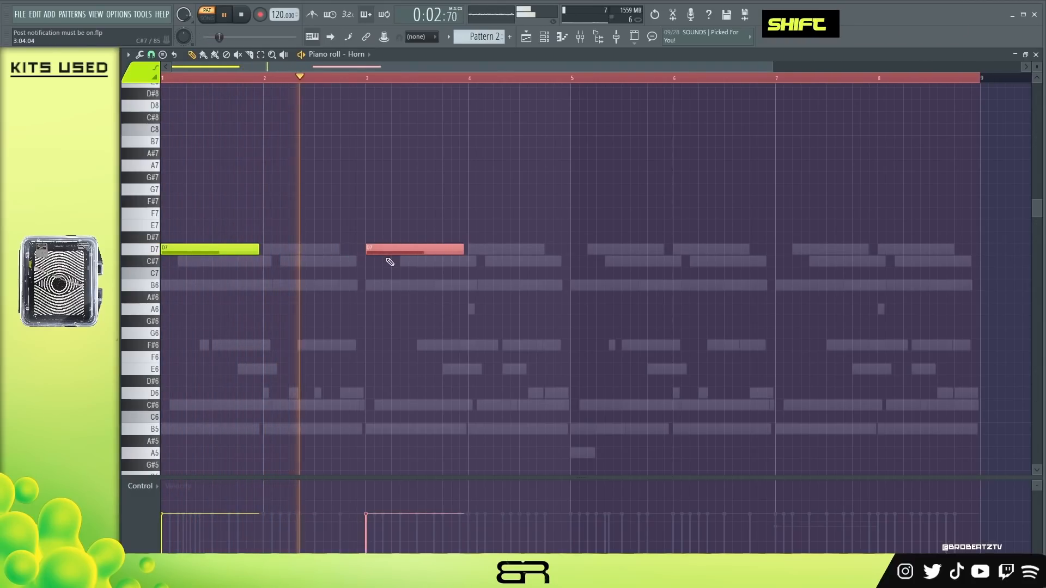
key("space")
left_click_drag(387, 257, 382, 335)
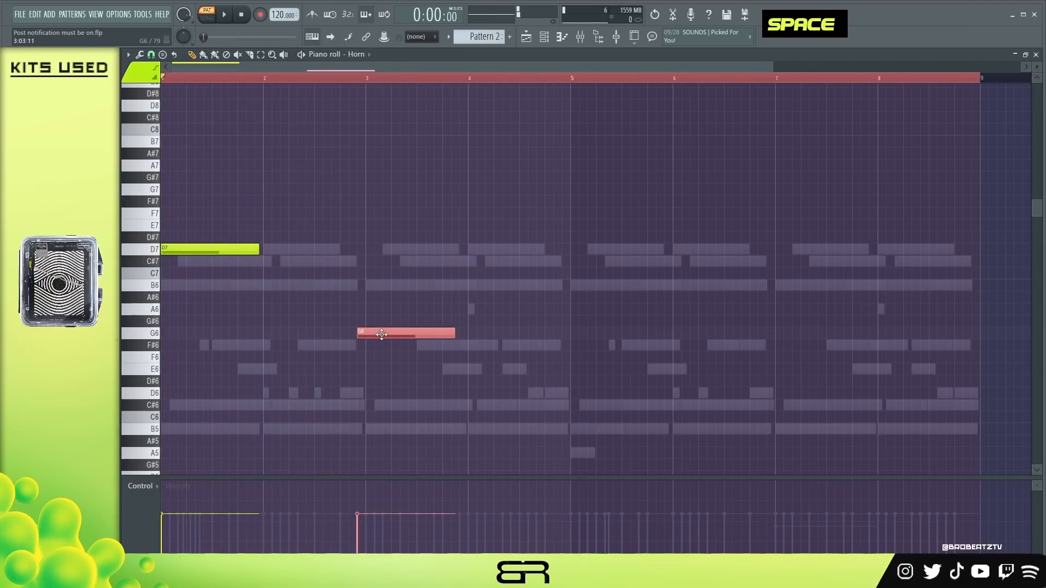
Trim both Horn notes slightly and duplicate the D7 and G6 pair to bars 5 and 7.
key("ctrl+a")
left_click_drag(464, 336, 461, 336, "alt")
left_click_drag(192, 249, 591, 275, "shift")
Transpose all four Horn notes down one octave to D6 and G5, and play the result.
key("ctrl+Down")
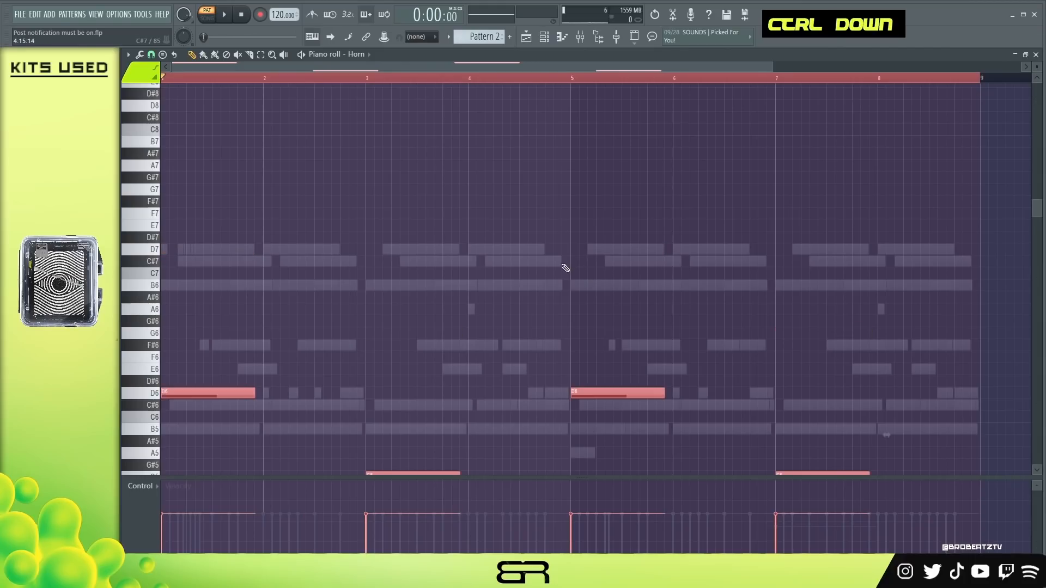
key("space")
scroll(469, 236, "down", 4)
right_click(493, 235)
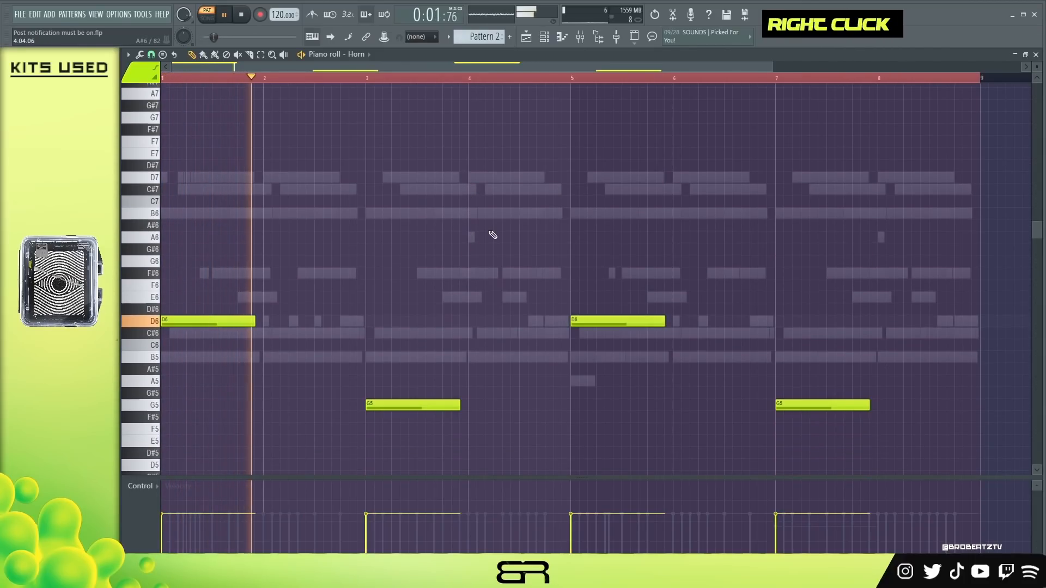
key("ctrl")
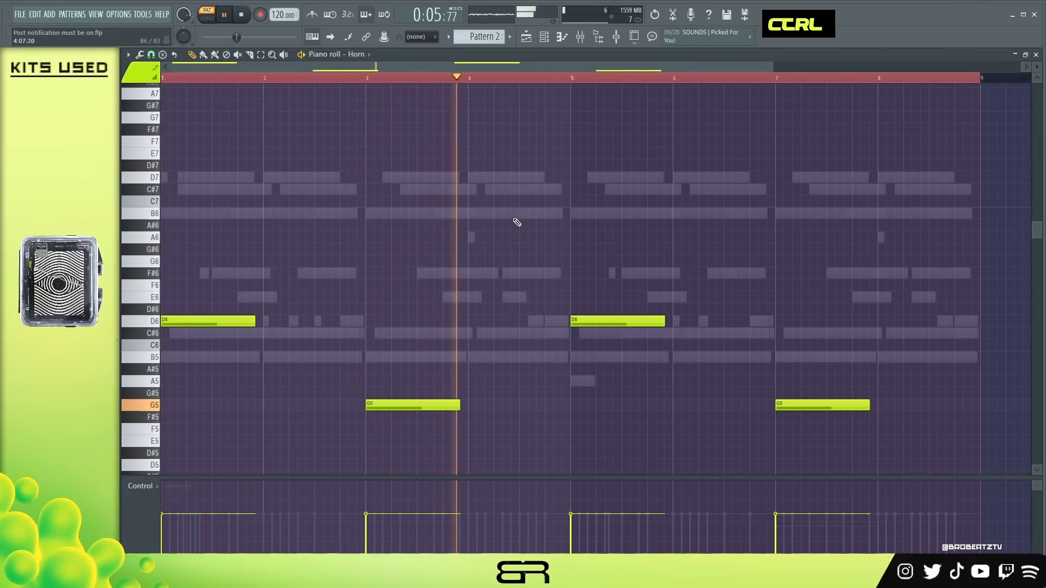
key("space")
Open the Pipe channel's piano roll and place a one-beat B5 note halfway through bar 3.
left_click(545, 36)
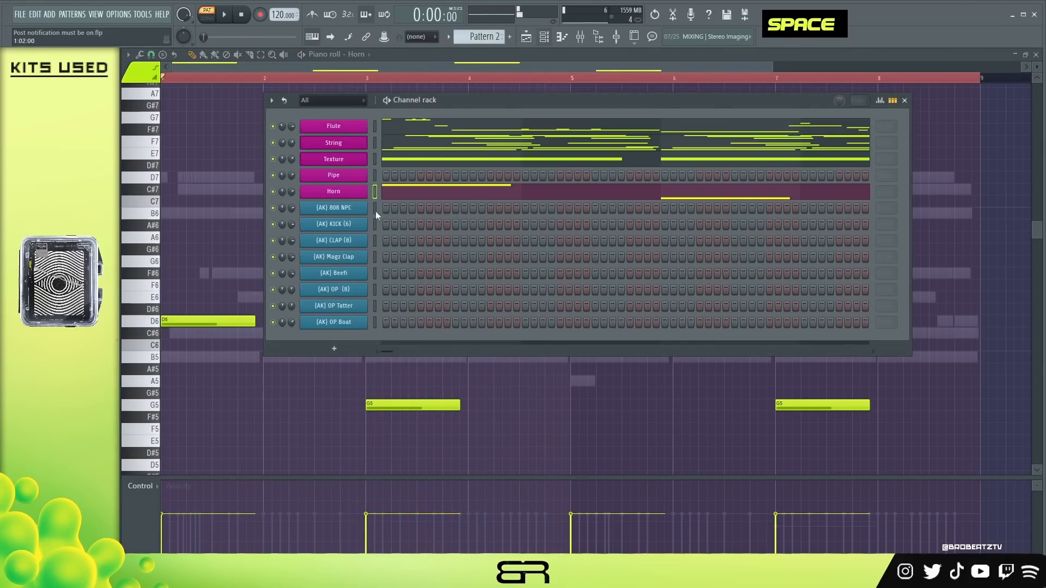
left_click(337, 177)
left_click(892, 105)
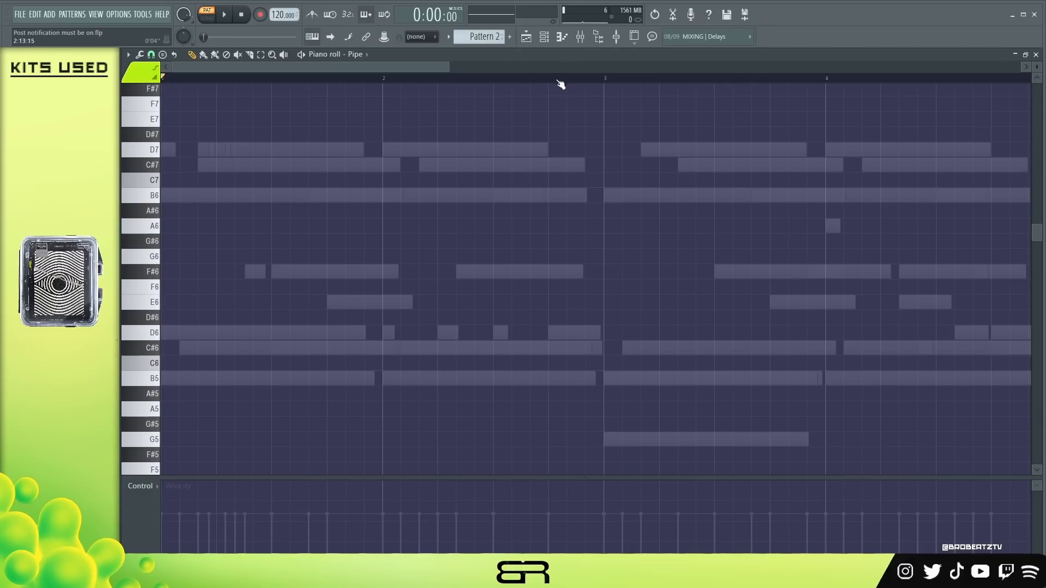
left_click_drag(408, 67, 445, 87)
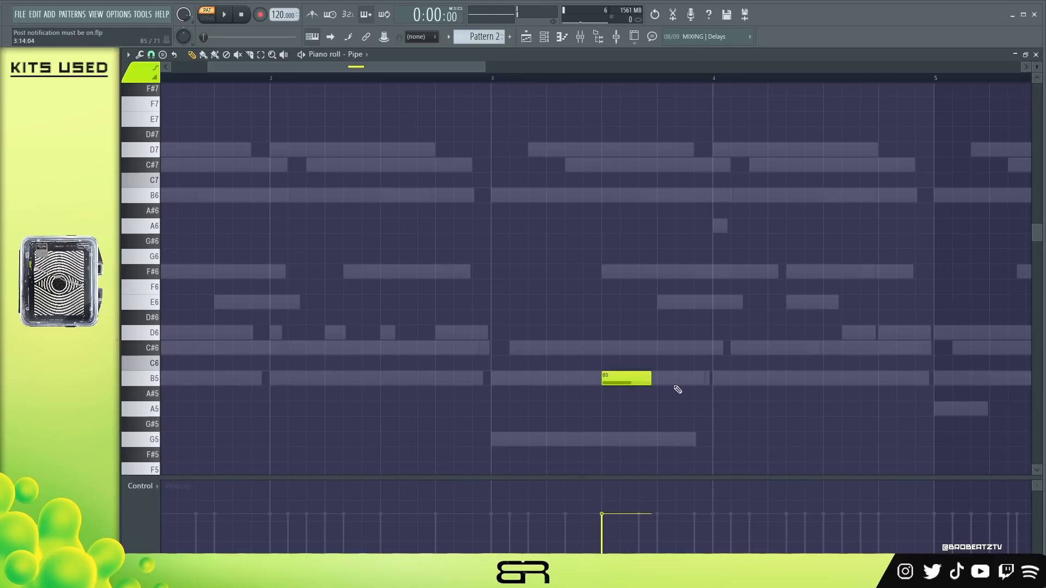
left_click_drag(650, 382, 654, 382)
left_click(624, 385, "ctrl")
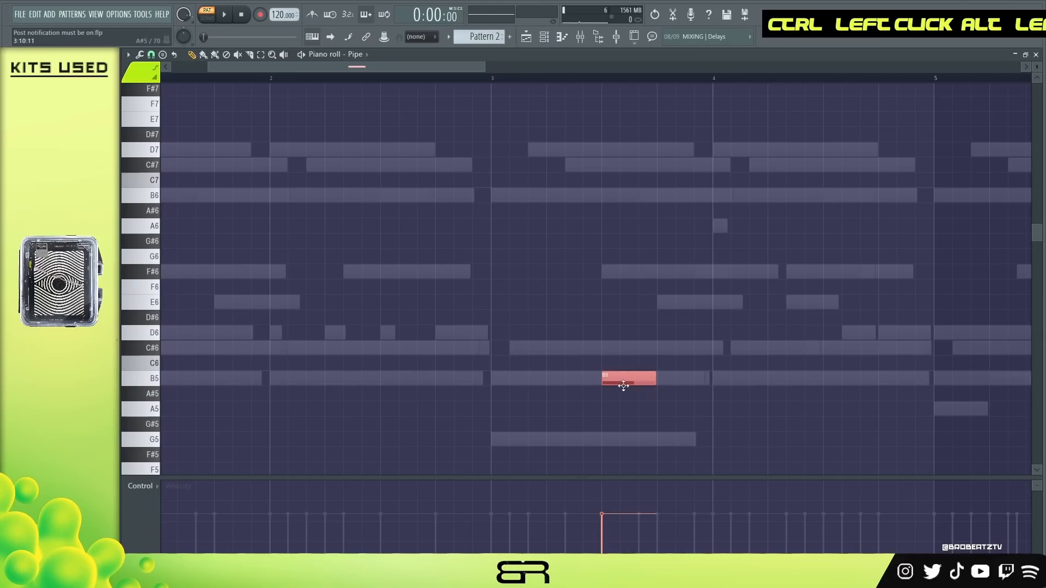
Play from bar 3, add a short C#6 note above the end of the Pipe B5, and duplicate it towards bar 4.
left_click(528, 80)
key("space")
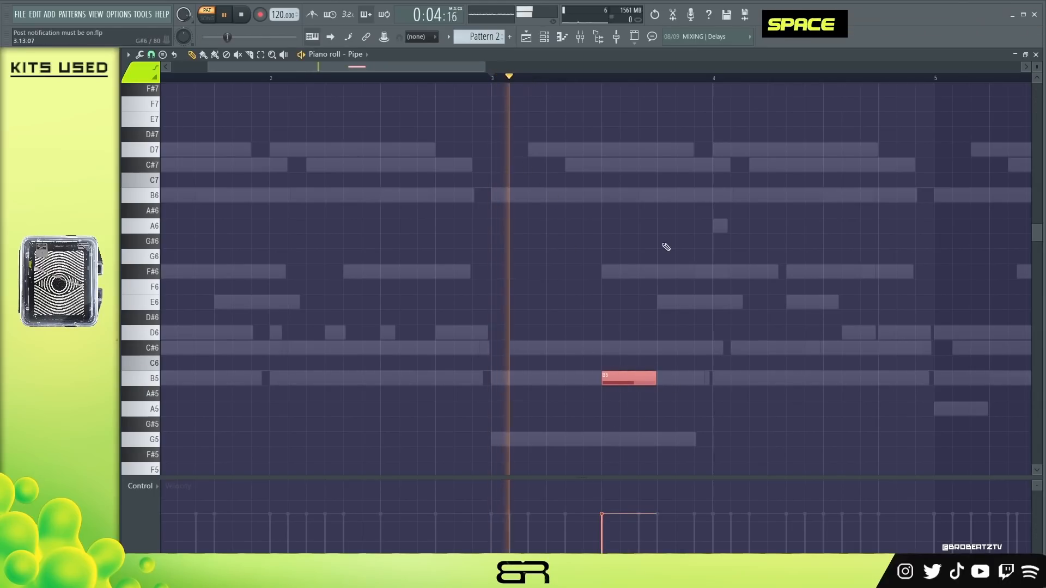
key("space")
left_click(650, 353)
mouse_move(691, 353)
left_mouse_down()
mouse_move(656, 353)
mouse_move(715, 361)
left_mouse_up()
left_click(647, 353, "ctrl")
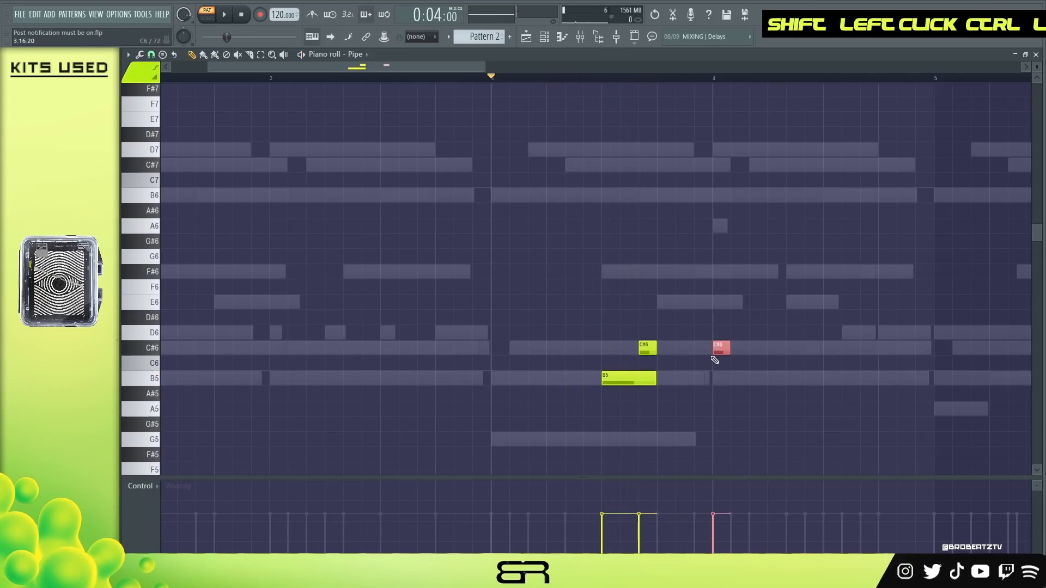
Shorten the Pipe B5 to end where the short C#6 starts, and duplicate the B5 one beat on.
left_click_drag(654, 381, 685, 385)
left_click(626, 382, "ctrl")
right_click(651, 384)
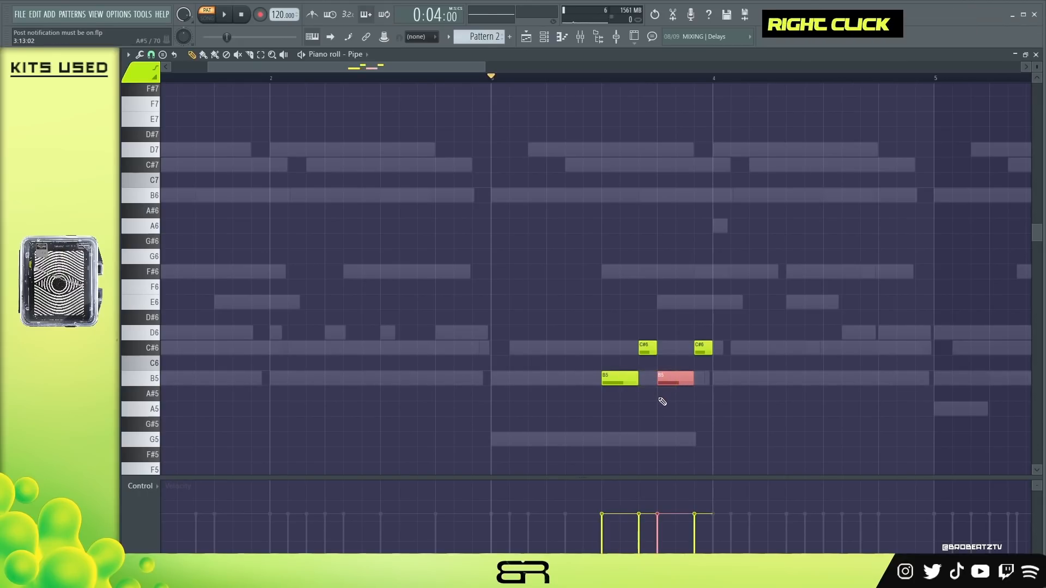
Add a very short A5 note beneath the second Pipe B5 and a longer A5 halfway through bar 4.
left_click(669, 410, "alt")
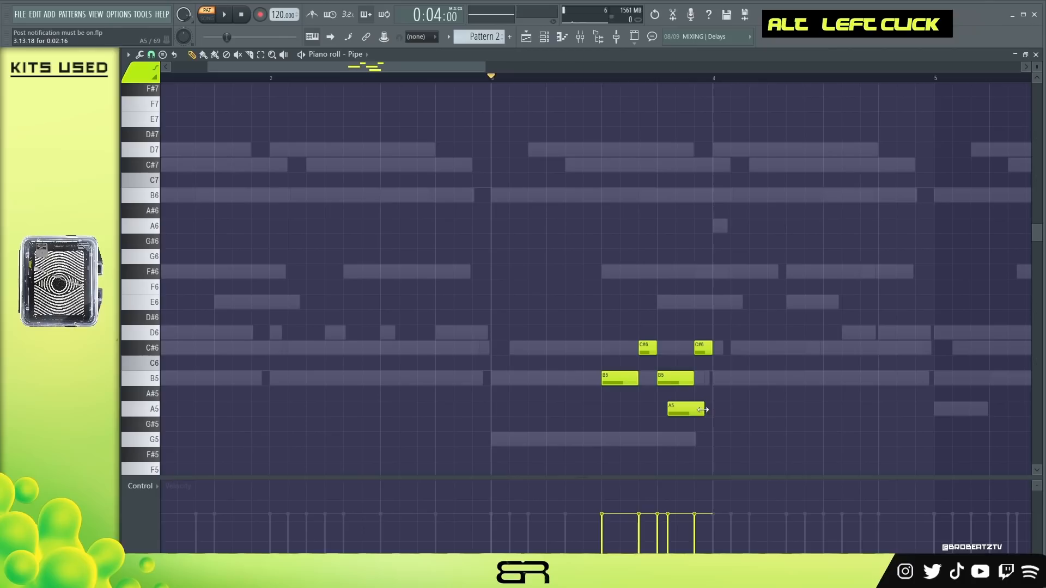
left_click_drag(676, 412, 672, 413)
left_click(673, 413, "ctrl")
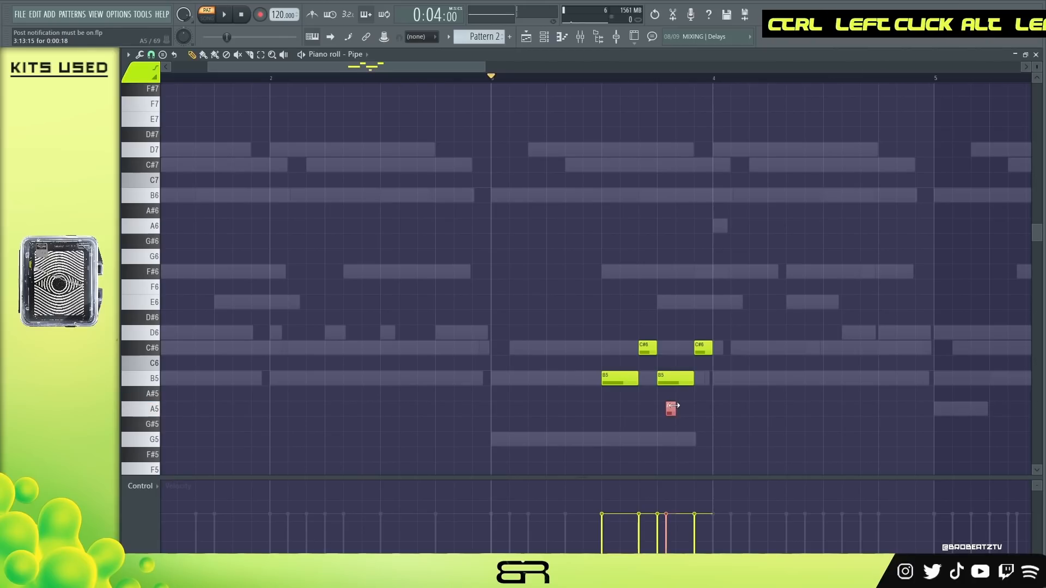
left_click_drag(829, 416, 868, 412)
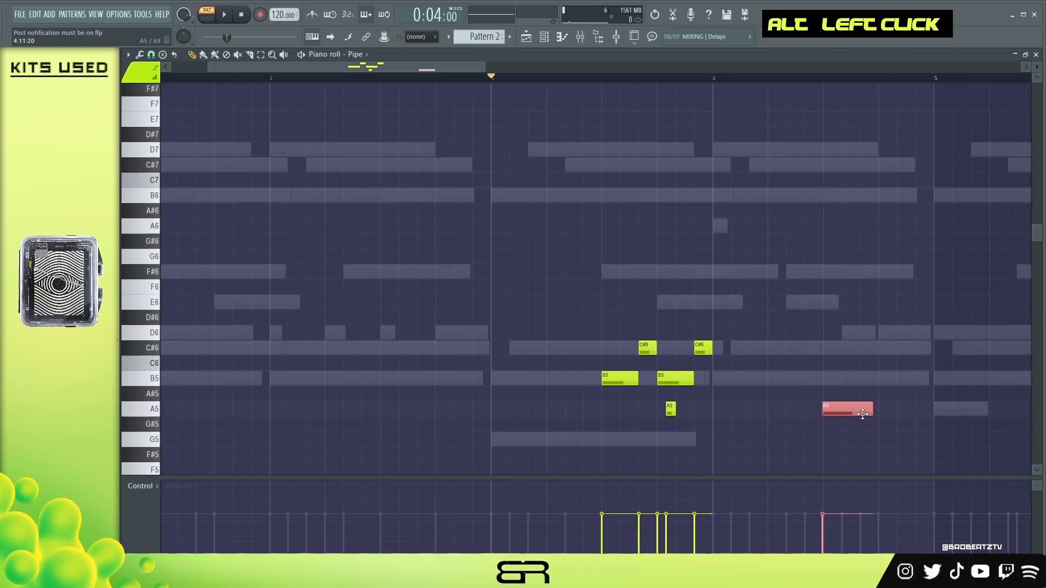
Build a descending E6, D6, C#6 run from bar 4 to the long A5, and play the Pipe phrase from bar 3.
left_click(669, 382, "ctrl")
left_click_drag(669, 383, 788, 337)
left_click(704, 349, "ctrl")
left_click_drag(703, 348, 795, 349)
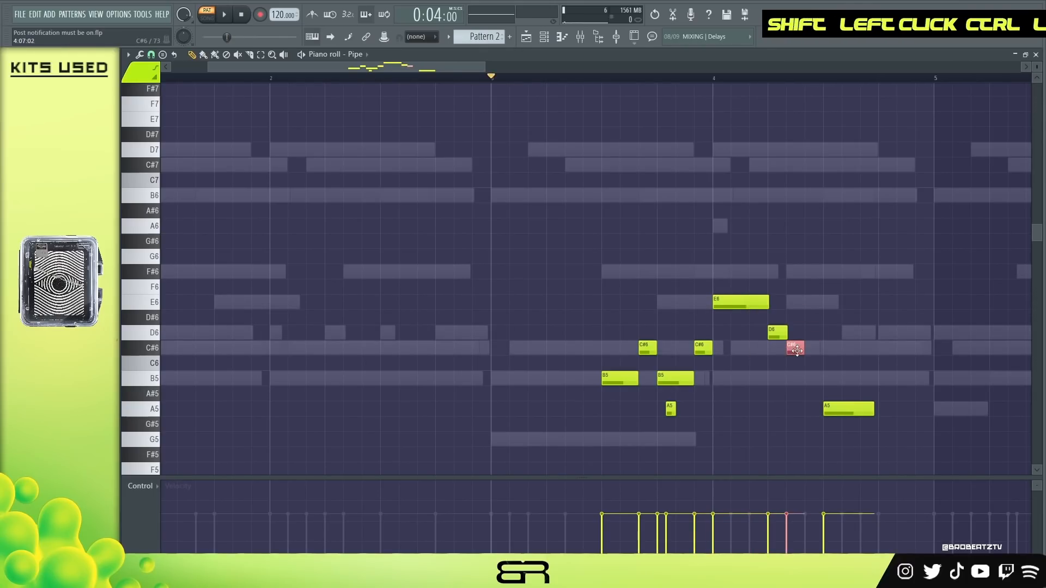
key("space")
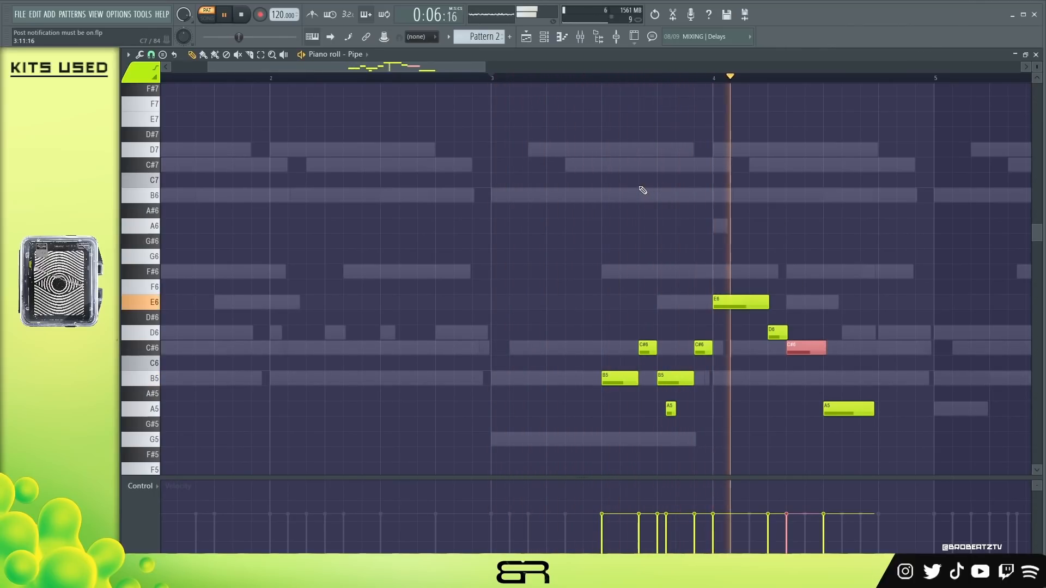
key("space")
Duplicate the whole Pipe phrase four bars on, into bars 7 and 8.
scroll(610, 181, "down", 3)
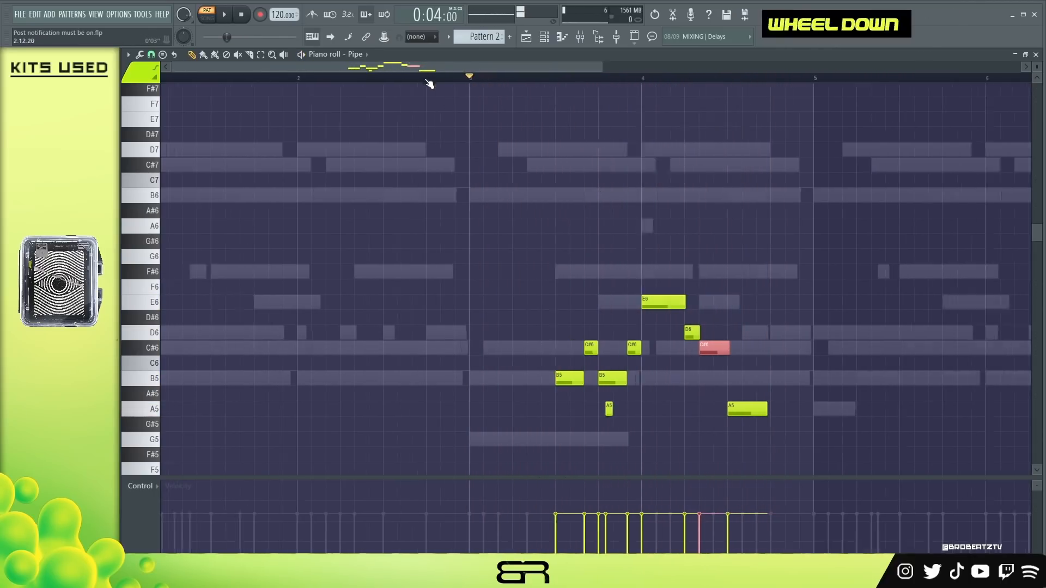
key("ctrl+a")
left_click_drag(384, 379, 636, 379)
right_click(584, 314)
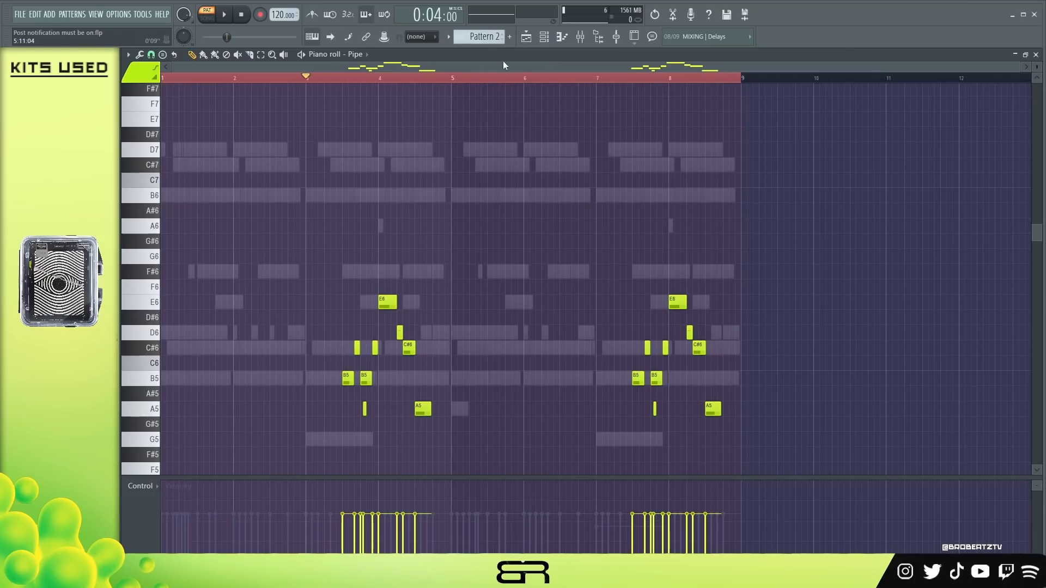
Show the Flute's RC-20 Retro Color effect, move its window clear of the channel names, and play the pattern briefly.
left_click(544, 37)
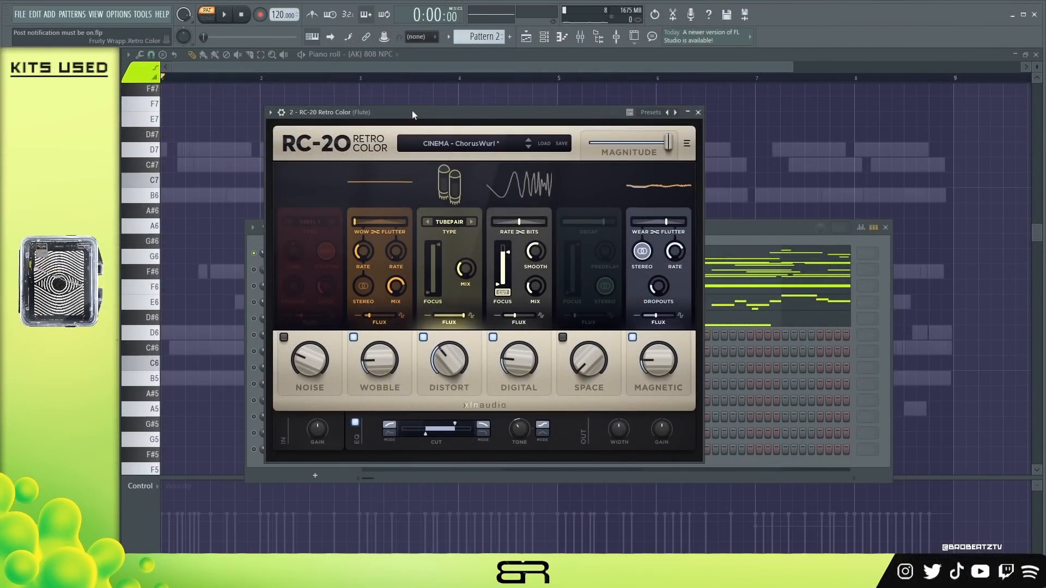
left_click_drag(394, 108, 537, 96)
key("space")
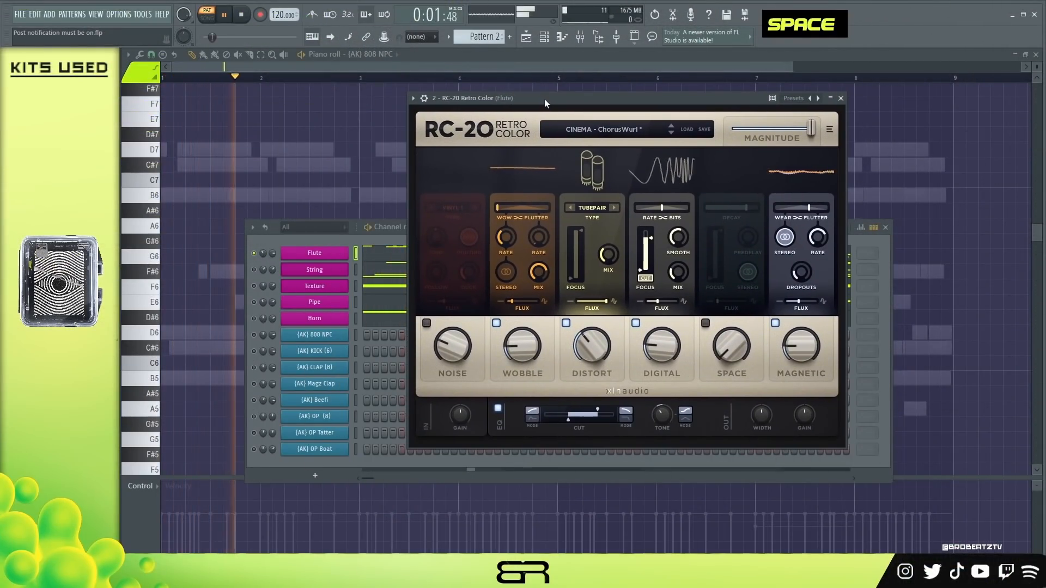
key("space")
mouse_move(545, 99)
left_mouse_down()
mouse_move(553, 107)
mouse_move(530, 103)
left_mouse_up()
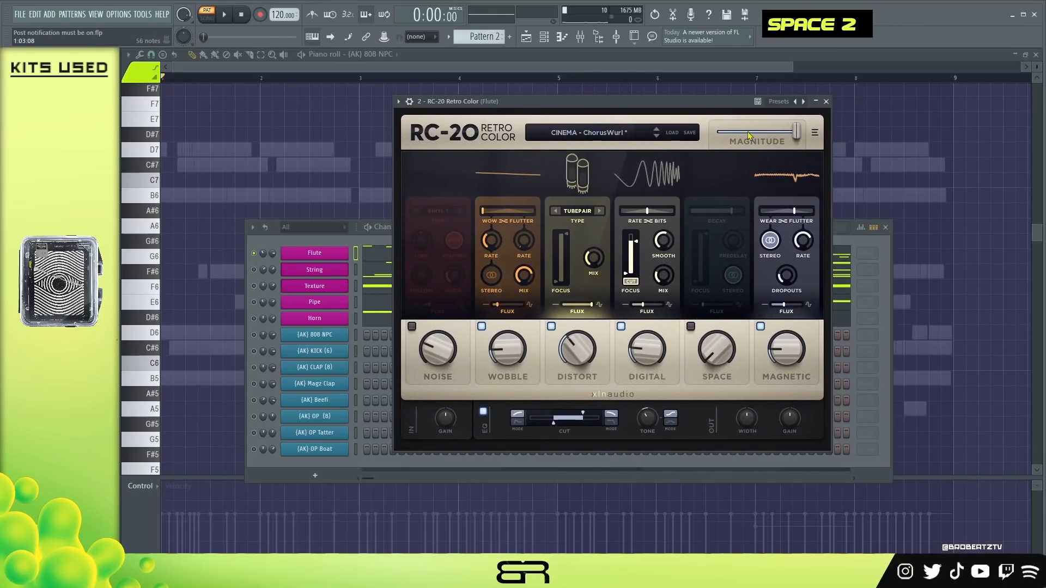
Close the RC-20 window and place a short G6 note at the start of bar 1 in the (AK) 808 NPC part.
left_click(826, 101)
left_click(260, 271, "ctrl")
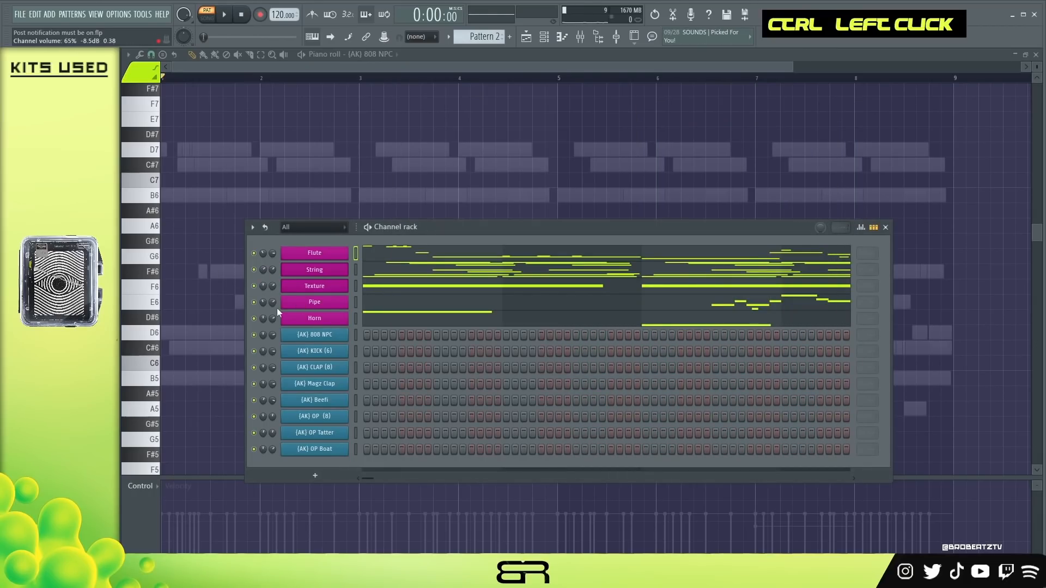
right_click(202, 257)
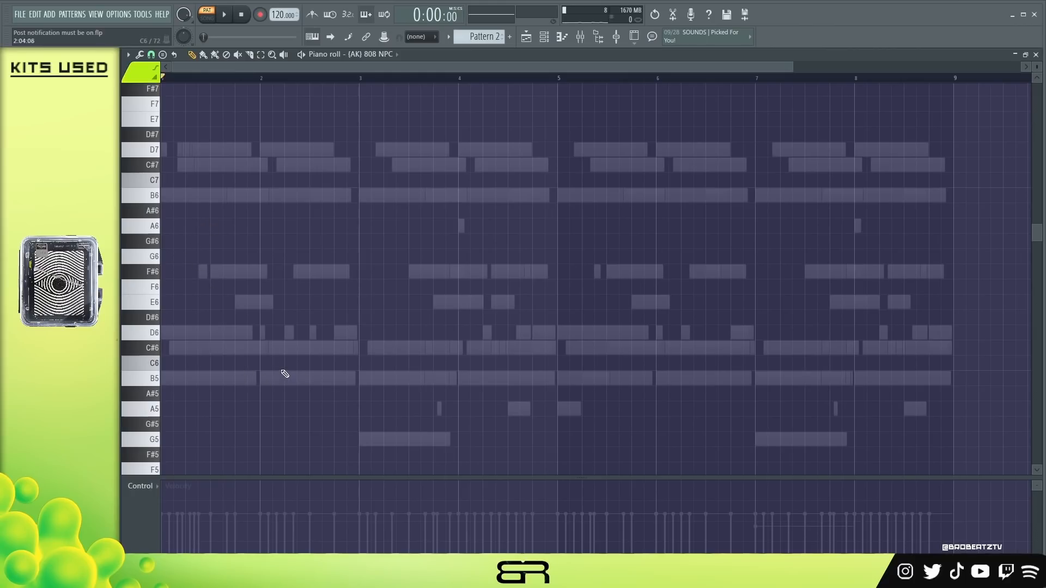
left_click(165, 257)
key("space")
key("space")
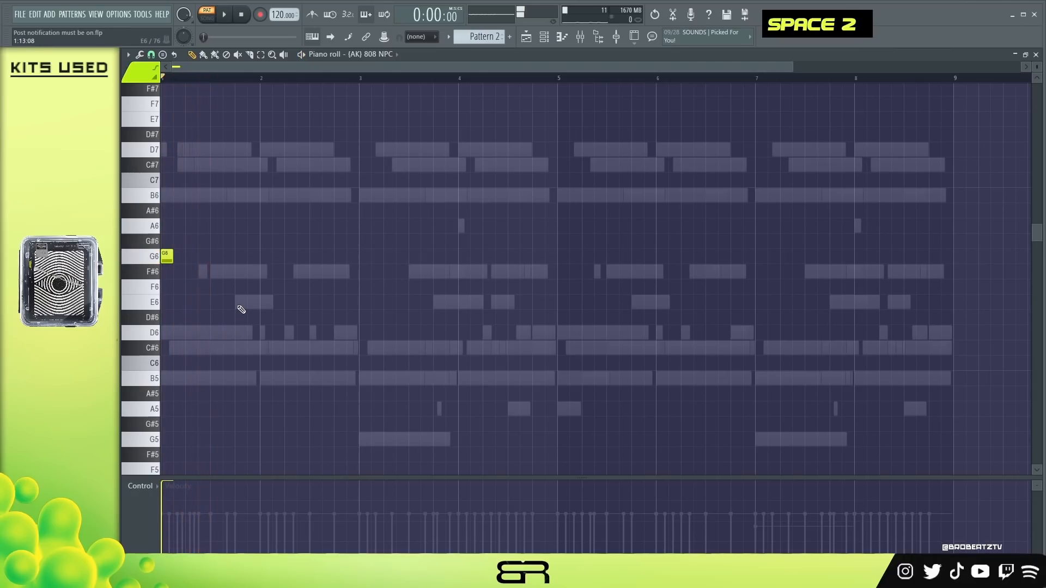
Add two adjacent D6 808 notes at the end of bar 1 and two spaced D6 notes in bar 2.
left_click(239, 338)
double_click(252, 334)
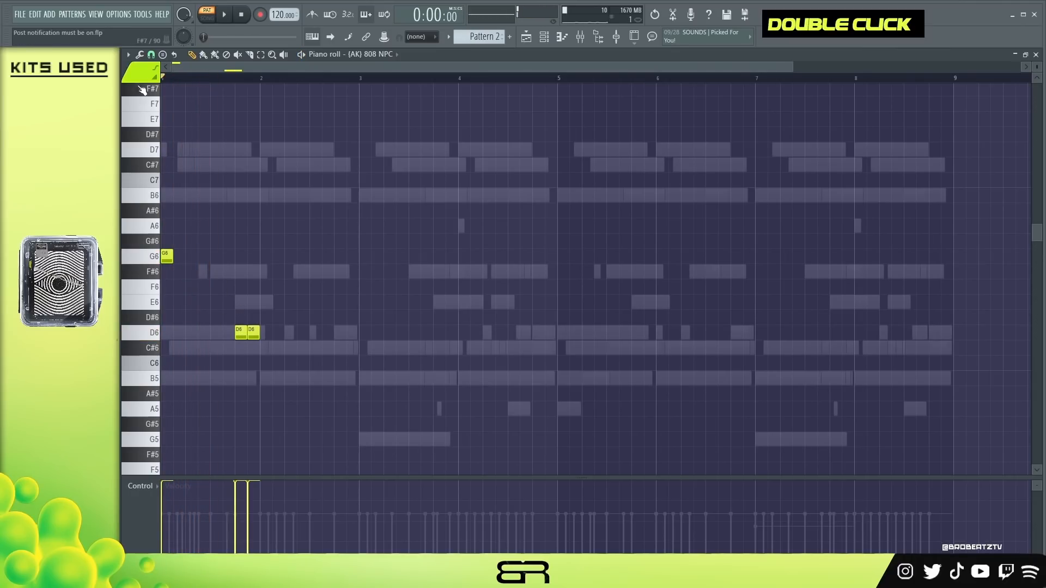
left_click(151, 55)
key("space")
left_click(289, 333)
left_click(327, 333)
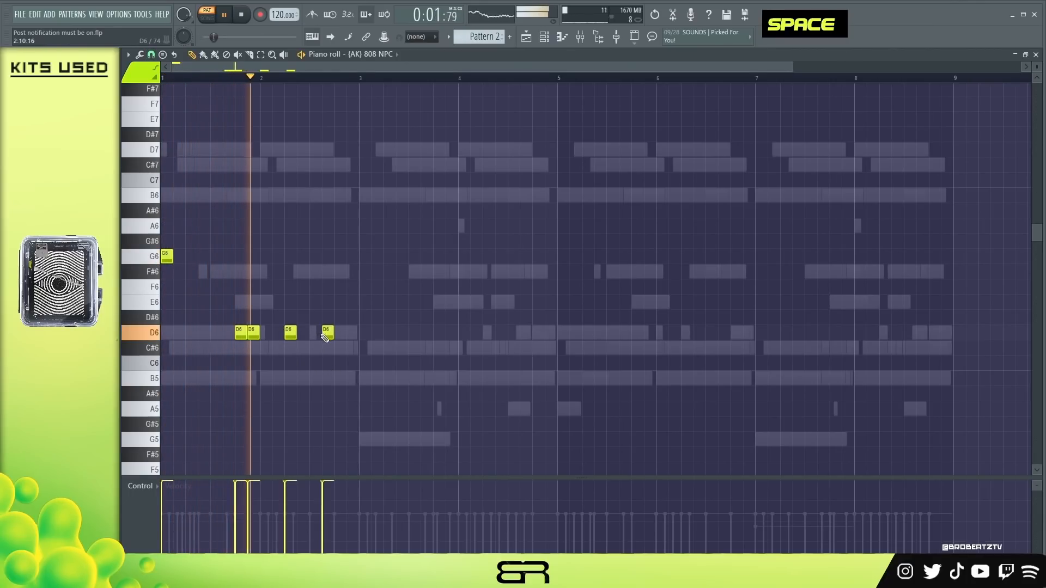
key("space")
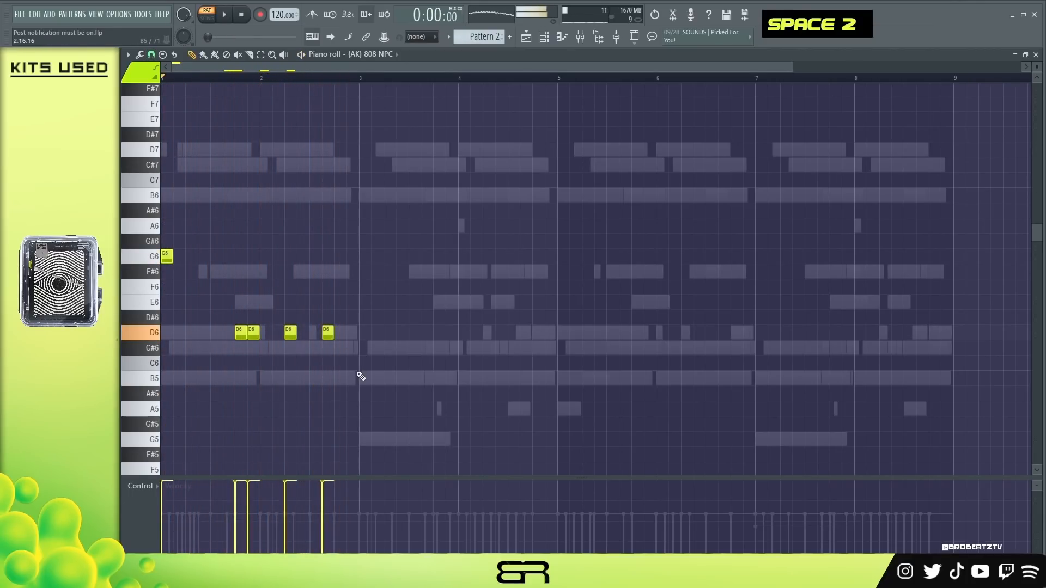
Add short B5 808 notes at the start of bar 3 and at two spots in bar 4.
key("space")
left_click(488, 379)
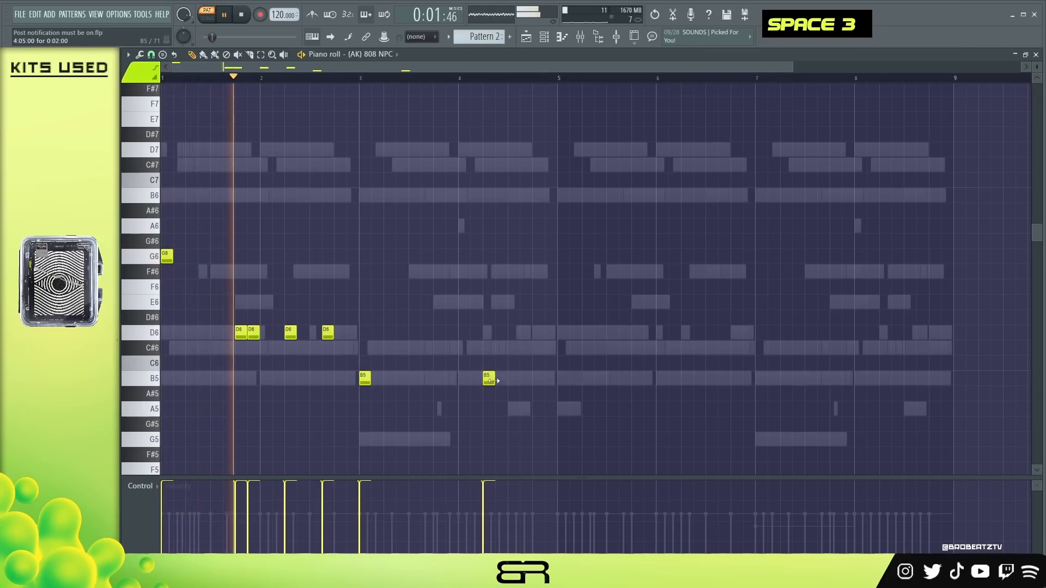
left_click(524, 379)
Duplicate the 808 phrase four bars on and move the copied D6 pair from bar 5 to B5 at the end of bar 7.
key("ctrl+a")
left_click_drag(188, 256, 569, 267)
right_click(650, 333)
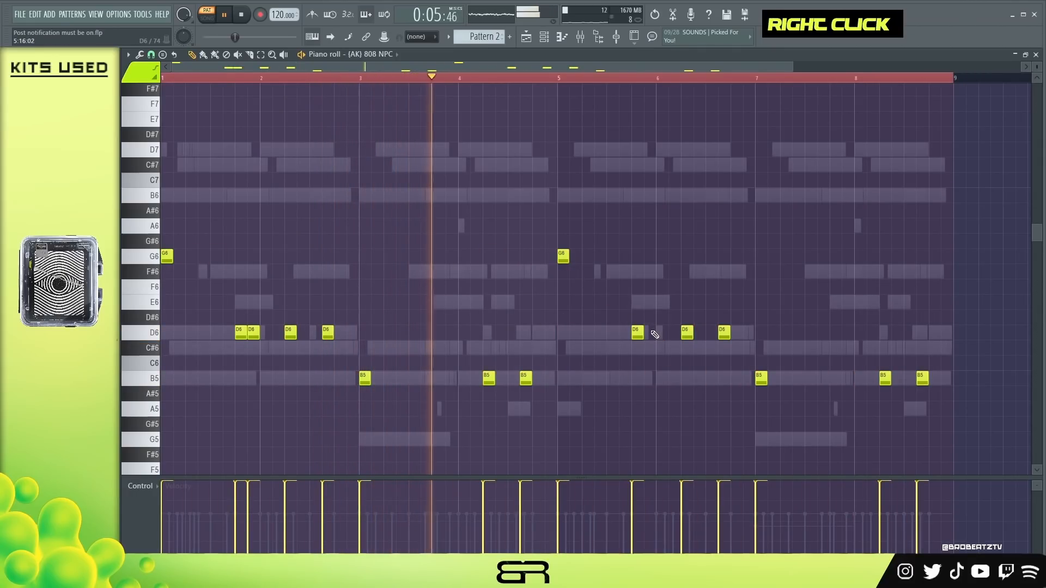
key("ctrl+z")
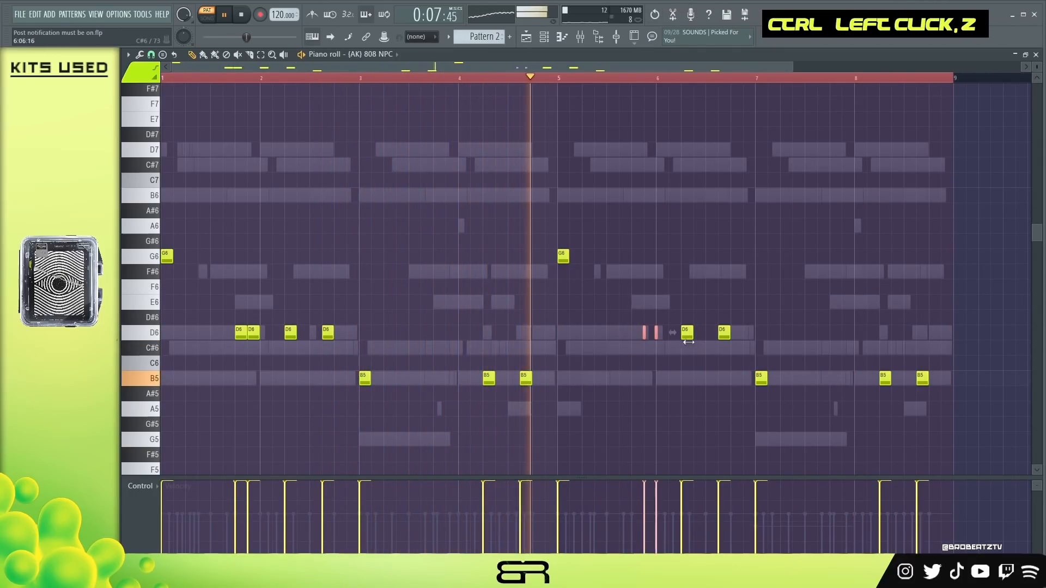
left_click_drag(641, 338, 839, 384)
right_click(679, 366)
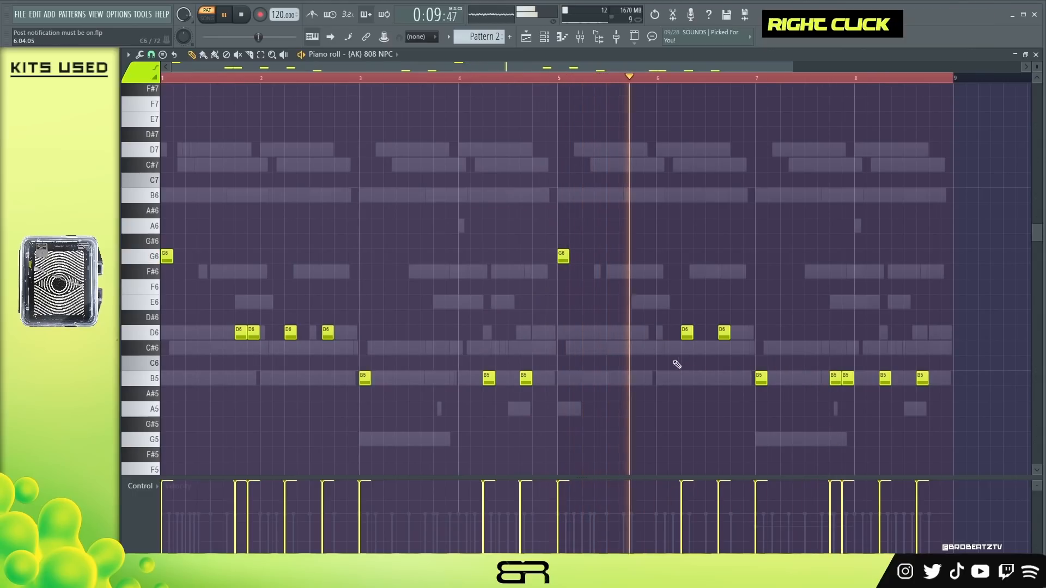
key("space")
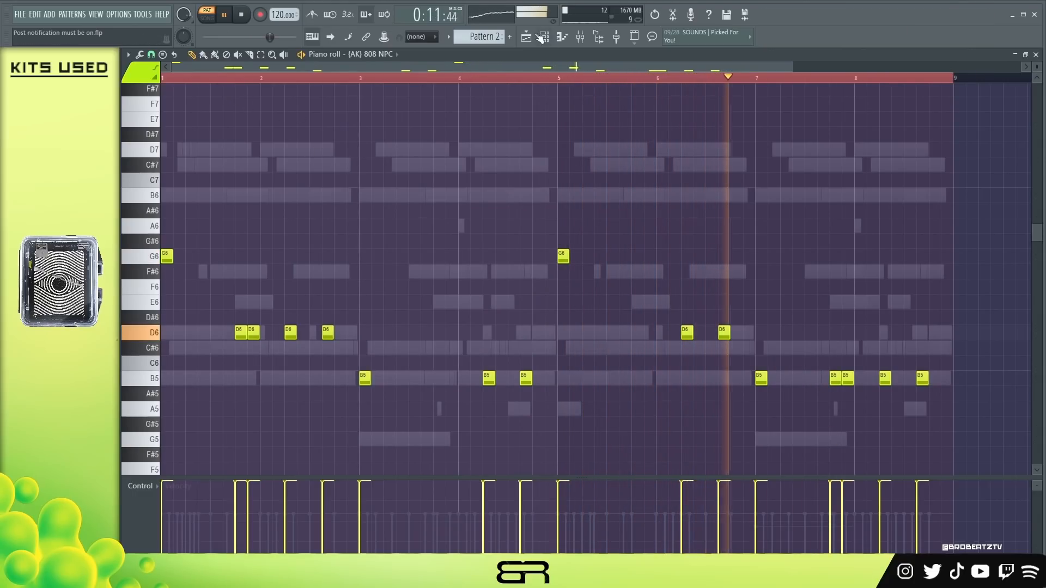
Copy the 808 NPC notes into the (AK) KICK (6) channel.
key("F6")
right_click(314, 339)
left_click(468, 346)
right_click(338, 353)
left_click(454, 373)
Flatten all the kick notes to C5 with the piano roll's limit tool.
key("ctrl+a")
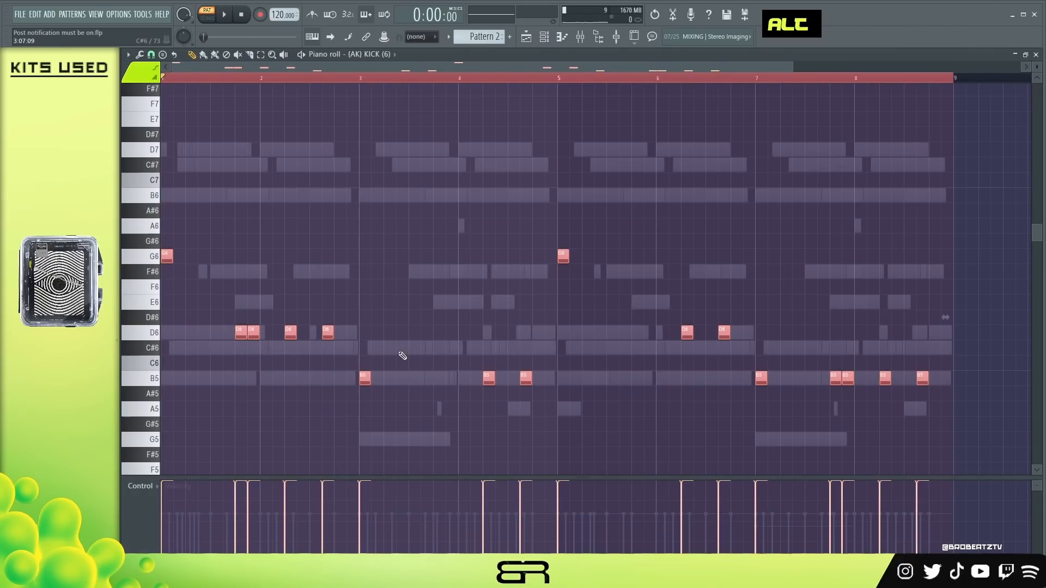
key("alt+k")
key("Return")
scroll(272, 325, "down", 5)
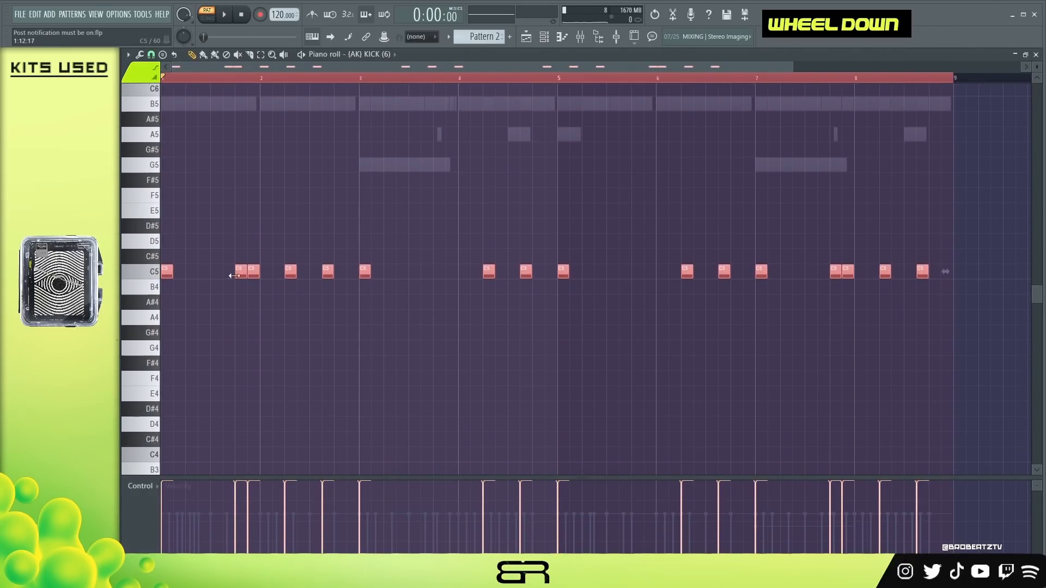
Duplicate every C5 kick note onto B4, play the pattern briefly, and clear the note and time selections.
left_click_drag(240, 276, 246, 293, "shift")
scroll(303, 221, "up", 3)
key("space")
scroll(361, 205, "up", 3)
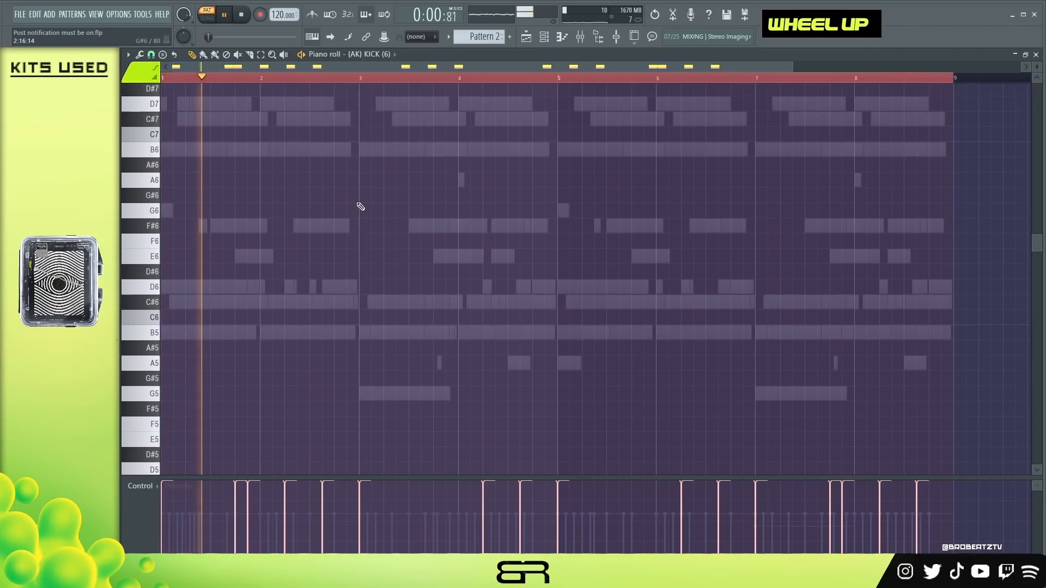
scroll(362, 198, "down", 3)
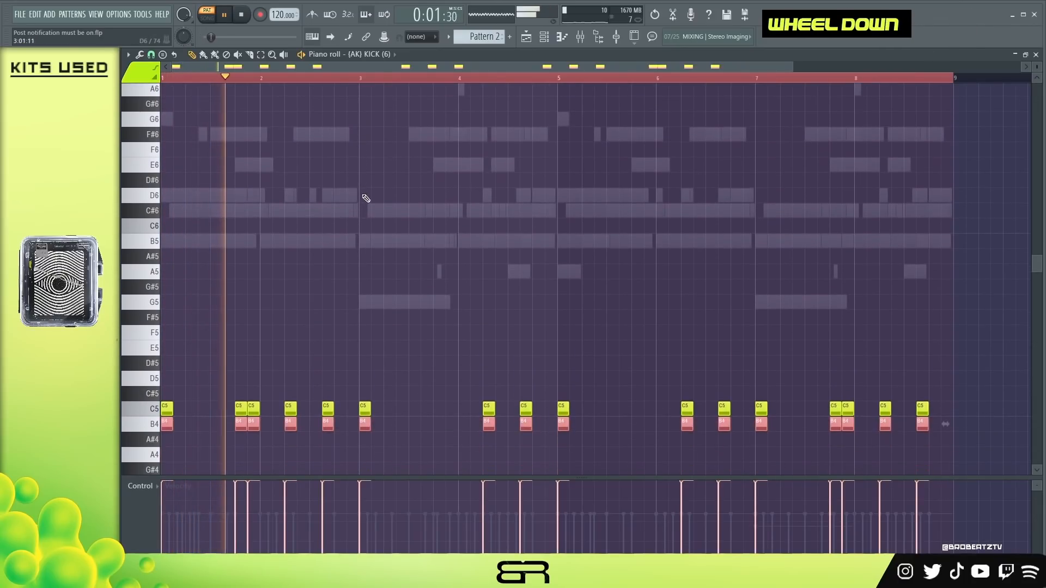
key("space")
right_click(480, 195)
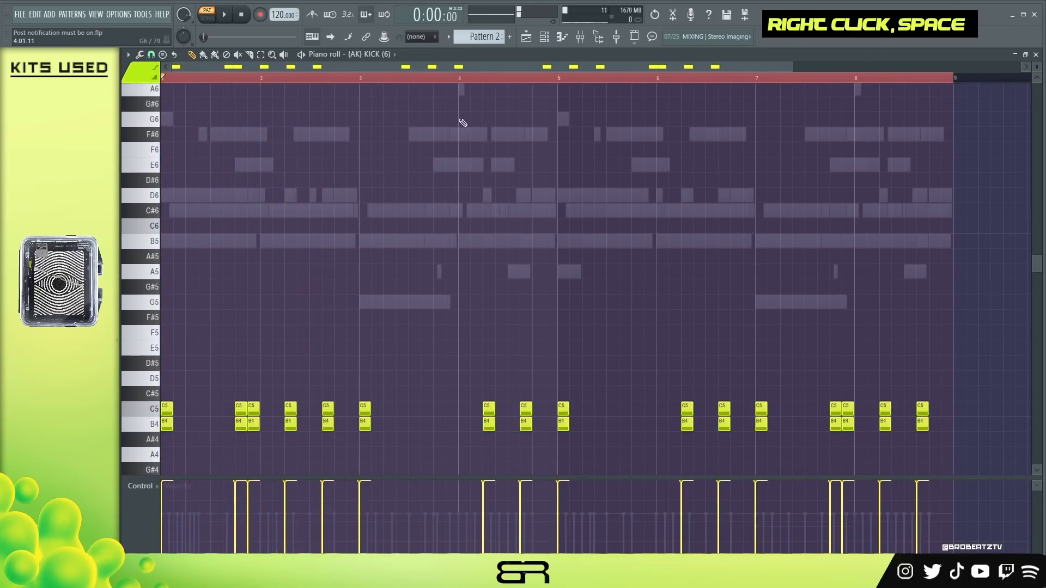
double_click(433, 79)
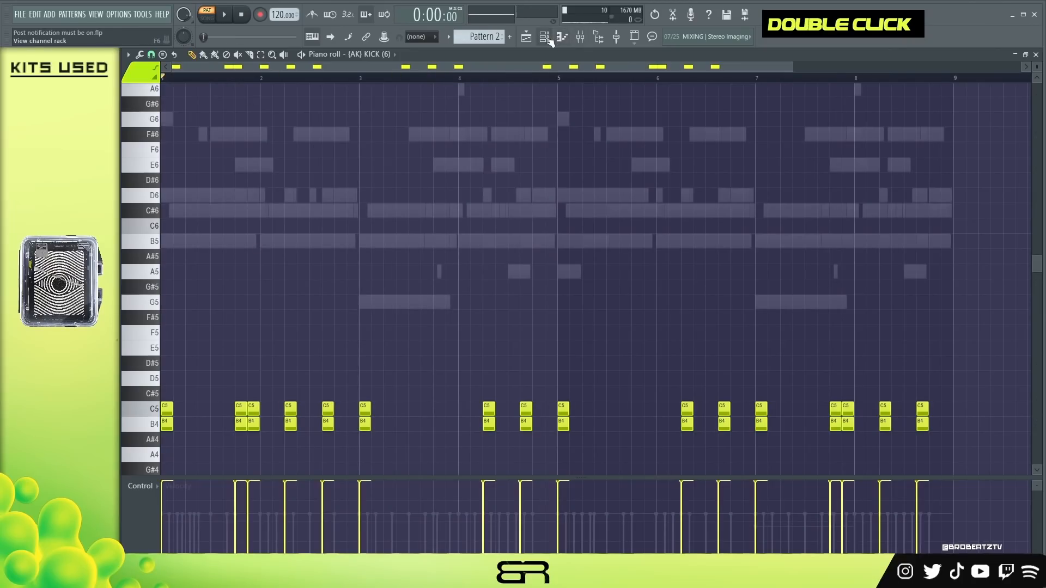
Start the (AK) Beefi part with three short, evenly spaced C5 notes at the beginning of bar 1.
left_click(546, 37)
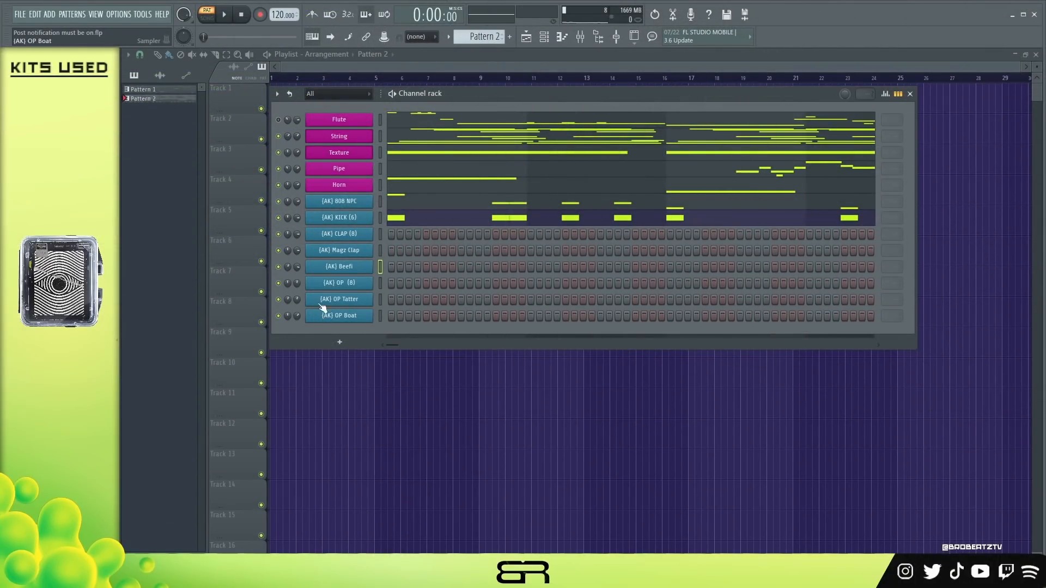
right_click(396, 267)
left_click(391, 268)
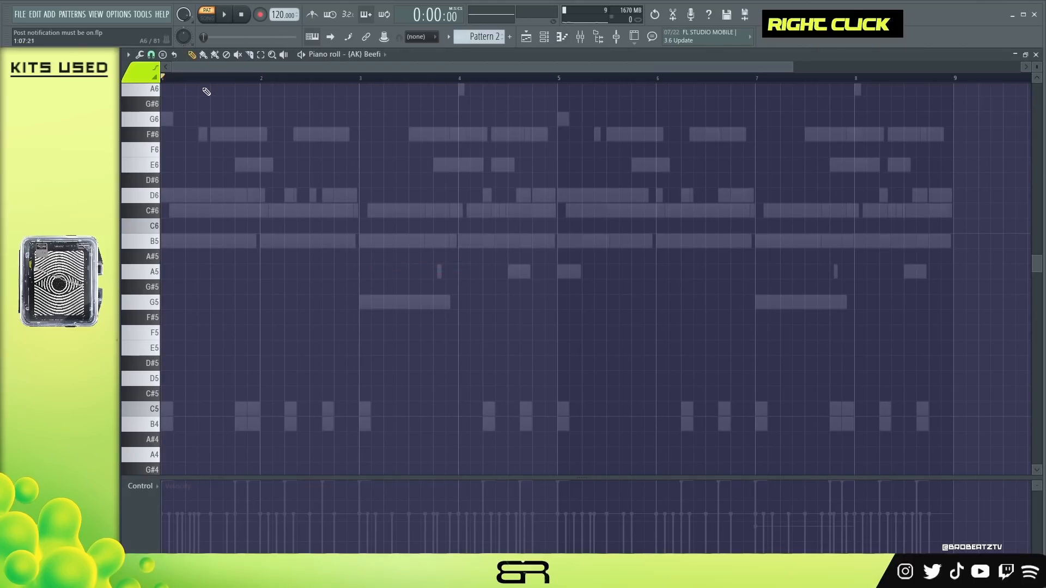
scroll(208, 87, "up", 5)
scroll(231, 245, "down", 2)
left_click(166, 364)
left_click(188, 364)
left_click(211, 364)
left_click(151, 55)
right_click(211, 364)
left_click(188, 363)
key("space")
Add Beefi C5 hits in the second half of bar 1, including a four-hit roll with rising velocities, and one opening bar 2.
left_click(281, 363)
left_click(303, 363)
key("alt+u")
scroll(320, 263, "up", 3)
left_click(404, 353)
scroll(229, 273, "up", 4)
key("space")
right_click(449, 537)
left_click(554, 272)
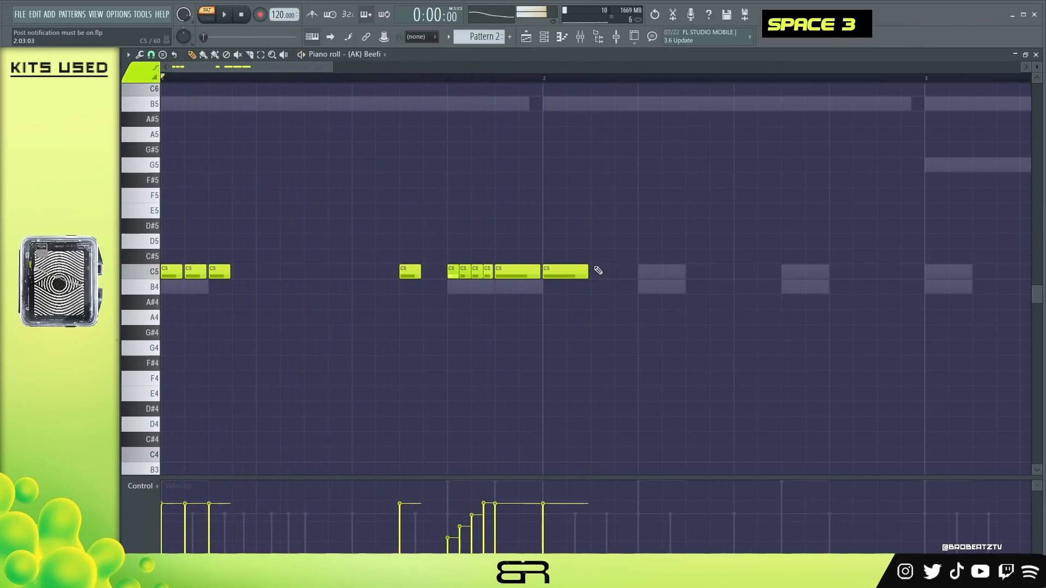
Continue the Beefi part in bar 2 with another C5 hit, a copy of the four-hit roll, and a C5 after it.
left_click(597, 270)
key("space")
scroll(613, 271, "down", 1)
key("space")
left_click(649, 271)
left_click_drag(444, 262, 656, 272)
key("space")
key("space")
key("space")
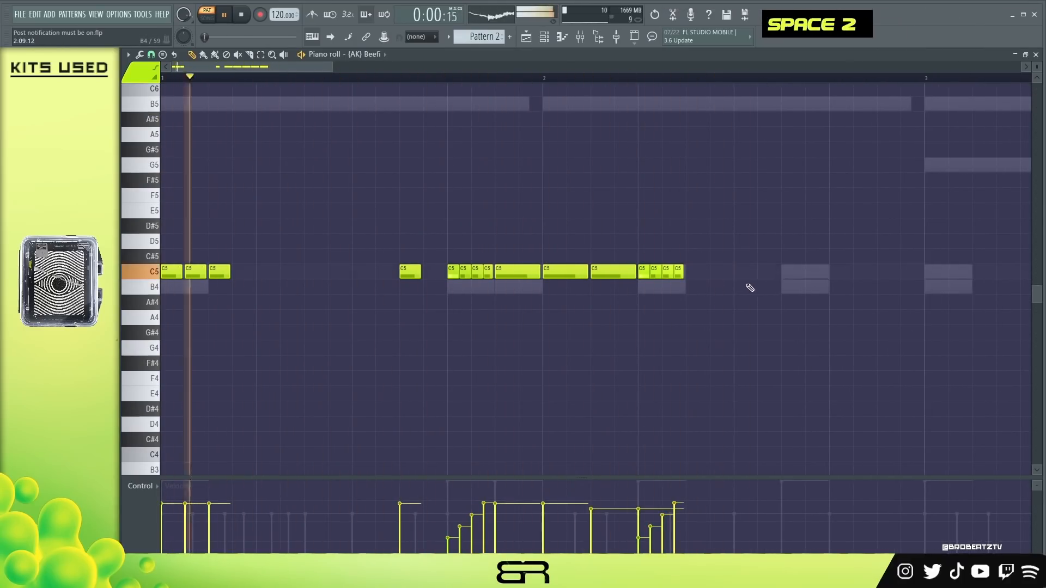
left_click(790, 272)
Duplicate the Beefi phrase into bars 3 and 4, add a C5 in bar 3, and move bar 4's opening hits and roll slightly later.
key("ctrl+a")
left_click_drag(206, 272, 970, 272, "shift")
scroll(708, 272, "right", 3)
left_click(506, 272)
key("space")
key("space")
key("space")
key("space")
left_click_drag(737, 260, 871, 281, "ctrl")
left_click_drag(758, 273, 805, 273)
right_click(805, 288)
key("space")
scroll(457, 71, "down", 4)
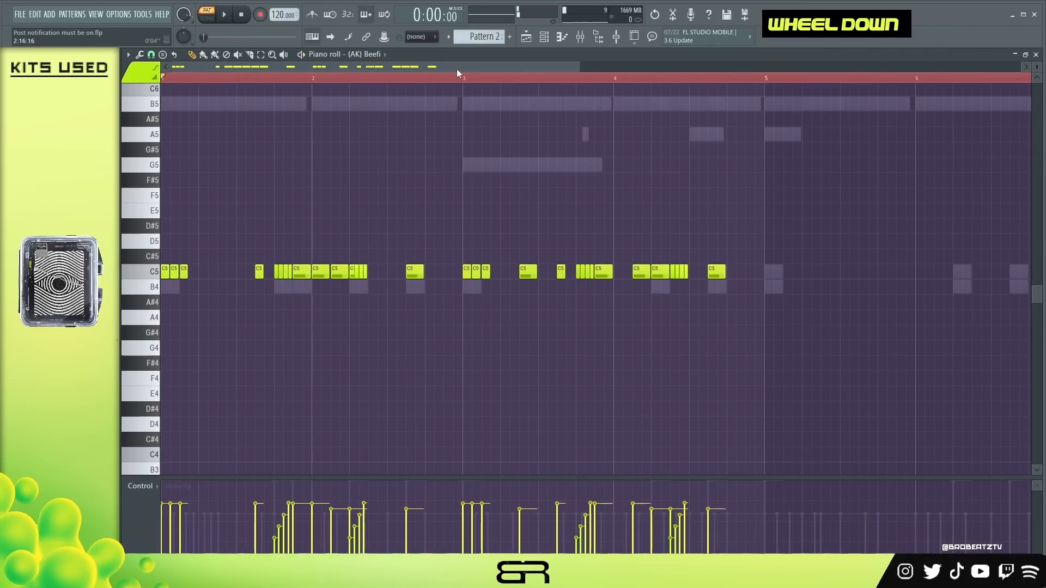
Duplicate the whole four-bar Beefi part four bars on, starting at bar 5.
key("ctrl+a")
mouse_move(173, 271)
left_mouse_down("shift")
mouse_move(830, 304)
mouse_move(775, 301)
left_mouse_up("shift")
right_click(775, 302)
Place (AK) CLAP (8) and (AK) Magz Clap hits on steps 9, 25, 41 and 57, widening the channel rack to show all steps.
left_click(546, 38)
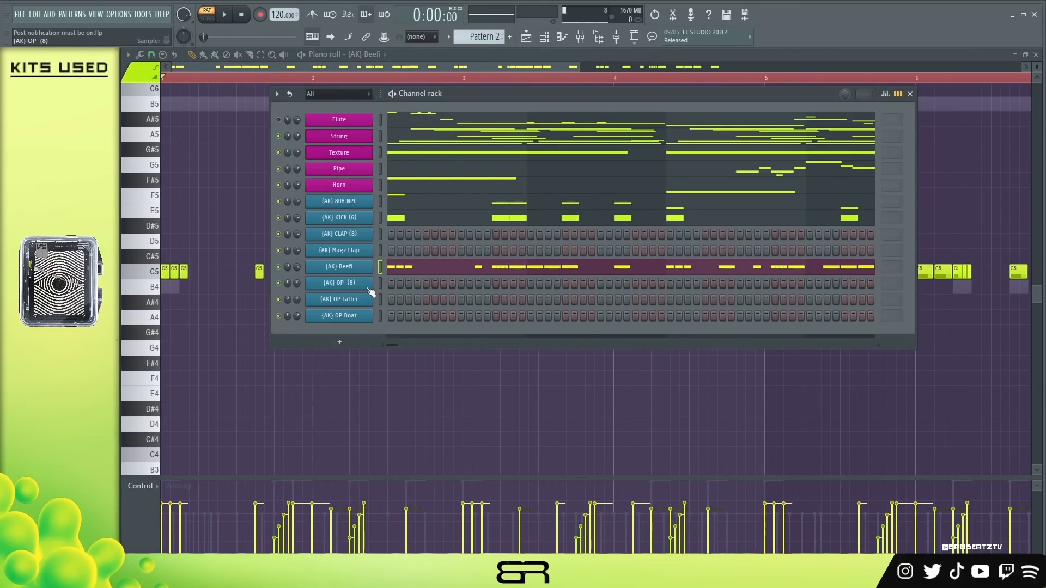
left_click(461, 234)
left_click(461, 250)
key("space")
left_click(600, 234)
left_click(600, 250)
left_click(739, 234)
left_click(740, 250)
left_click_drag(917, 235, 987, 234)
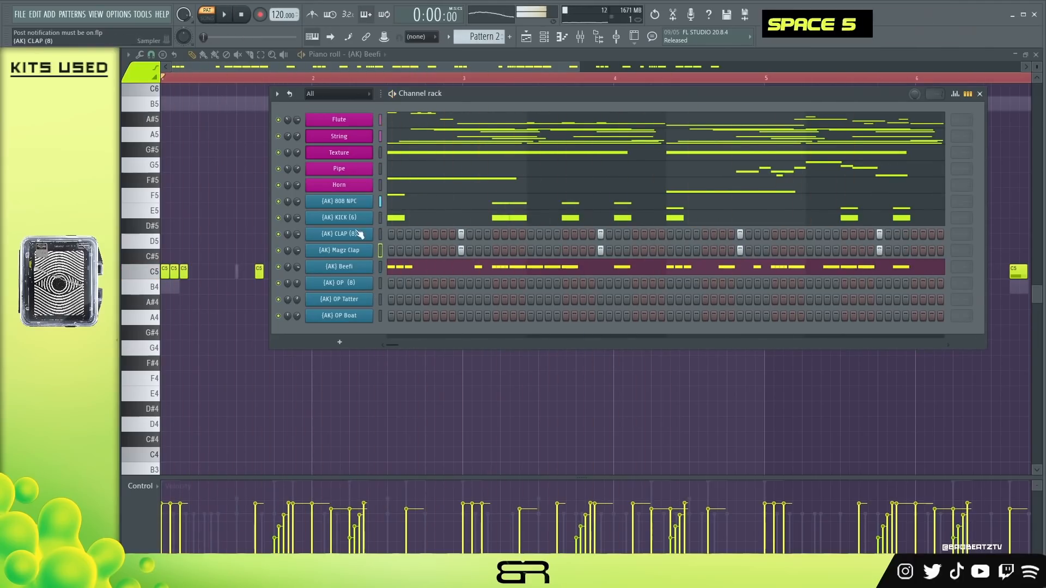
right_click(370, 248)
left_click(393, 250)
Add OP (8) hits on steps 7 and 39, OP Tatter on 13 and 45, OP Boat on 5, 23, 37, 63, and lower OP Boat's volume.
left_click(426, 316)
left_click(443, 283)
left_click(496, 300)
left_click(583, 316)
left_click(705, 316)
left_click(723, 283)
left_click(775, 300)
left_click(932, 316)
left_click_drag(296, 316, 297, 327)
Show the playlist behind the channel rack and play through the full pattern with melody and drums.
mouse_move(441, 94)
left_mouse_down()
mouse_move(365, 152)
mouse_move(448, 103)
left_mouse_up()
key("F5")
key("space")
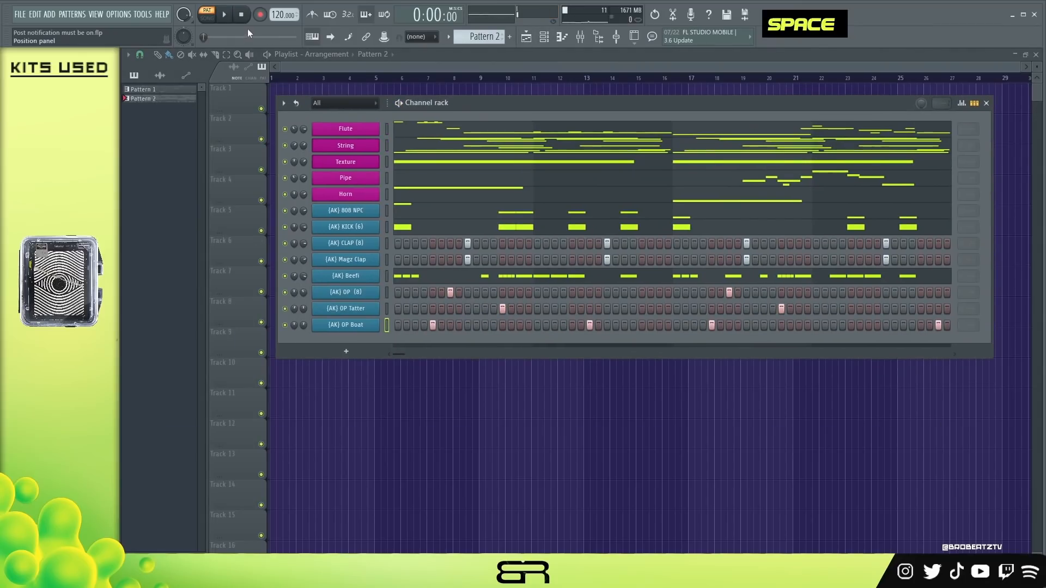
double_click(243, 15)
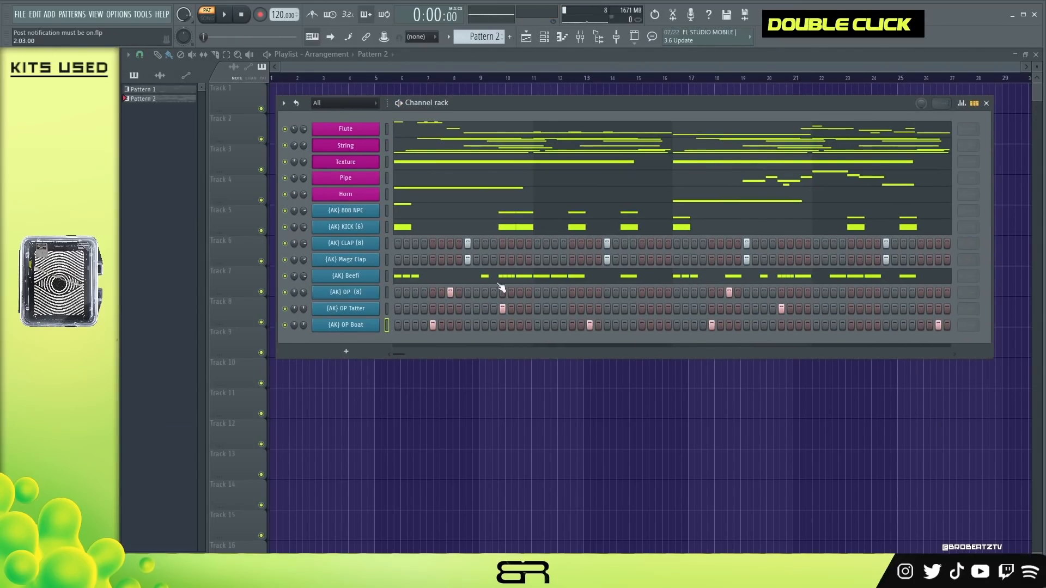
left_click_drag(724, 105, 723, 102)
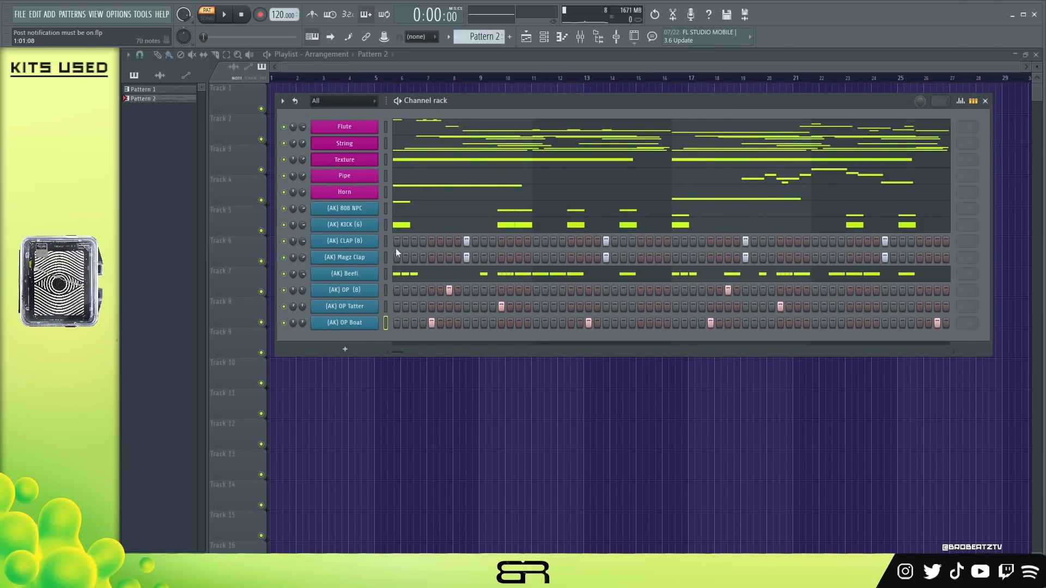
left_click(224, 15)
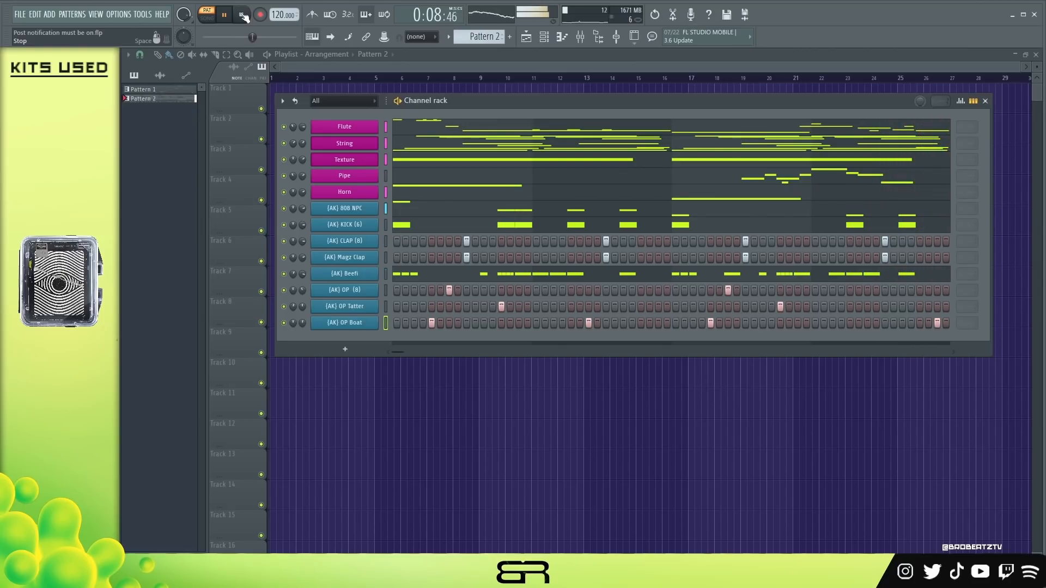
double_click(243, 17)
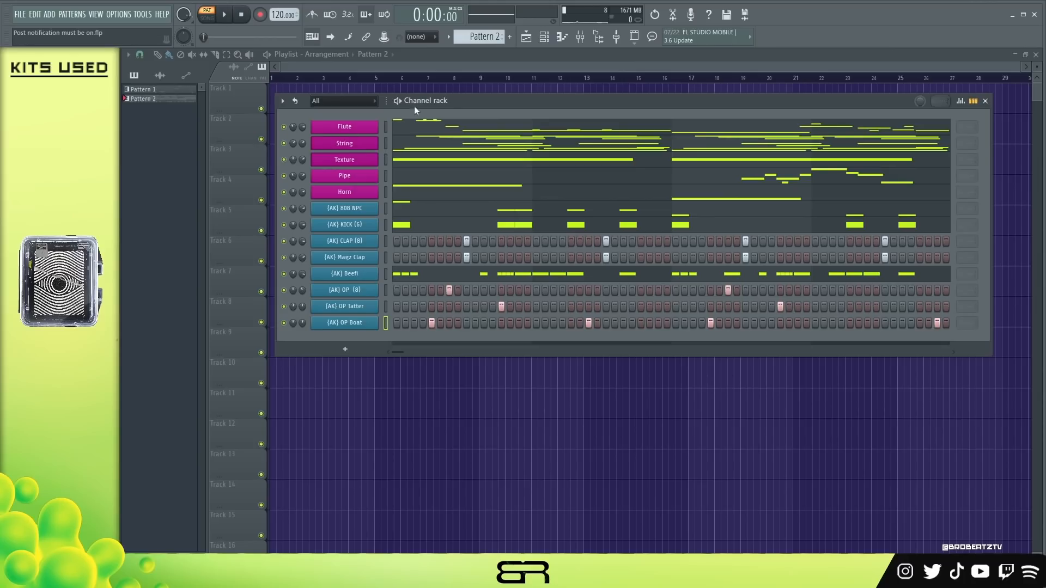
Mute the Flute and Pipe channels and play the pattern without them.
left_click_drag(414, 106, 459, 86)
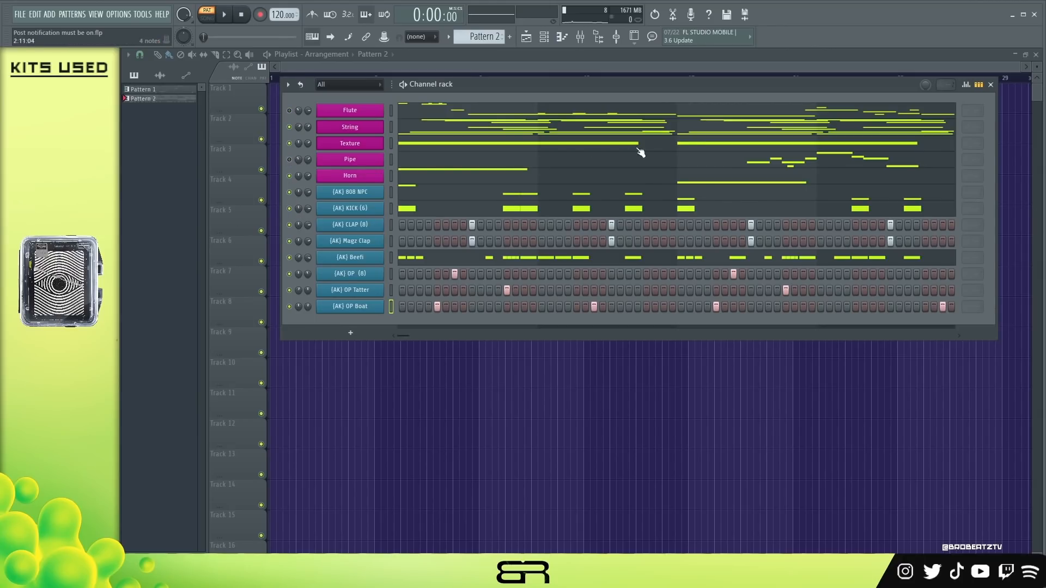
left_click_drag(471, 93, 463, 93)
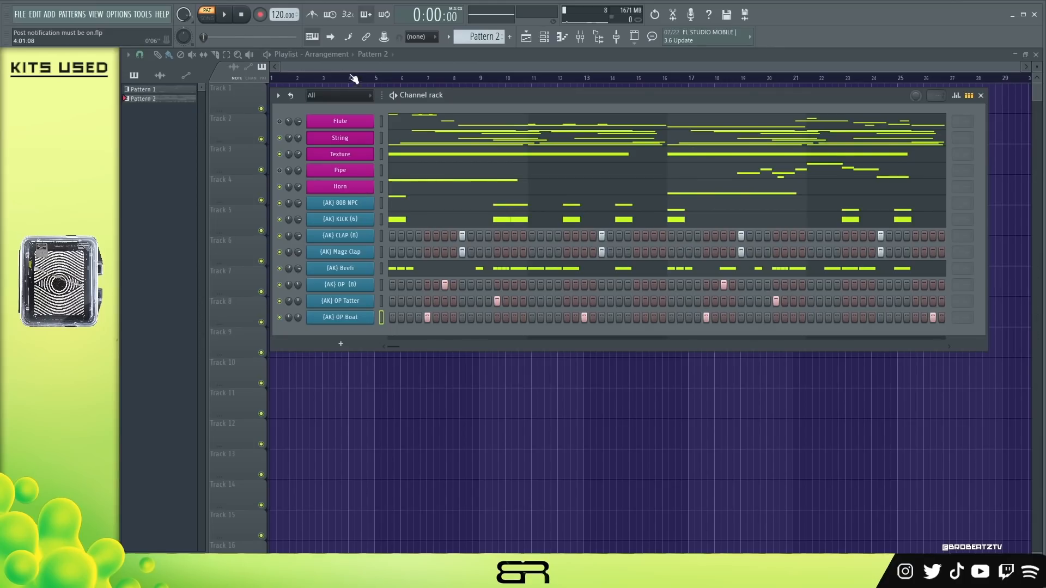
key("space")
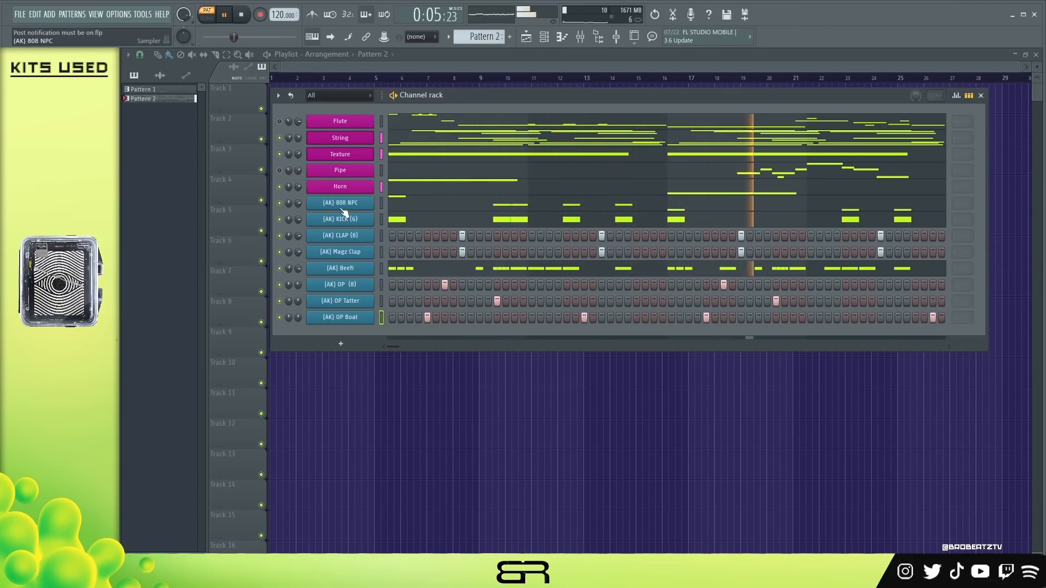
left_click(224, 16)
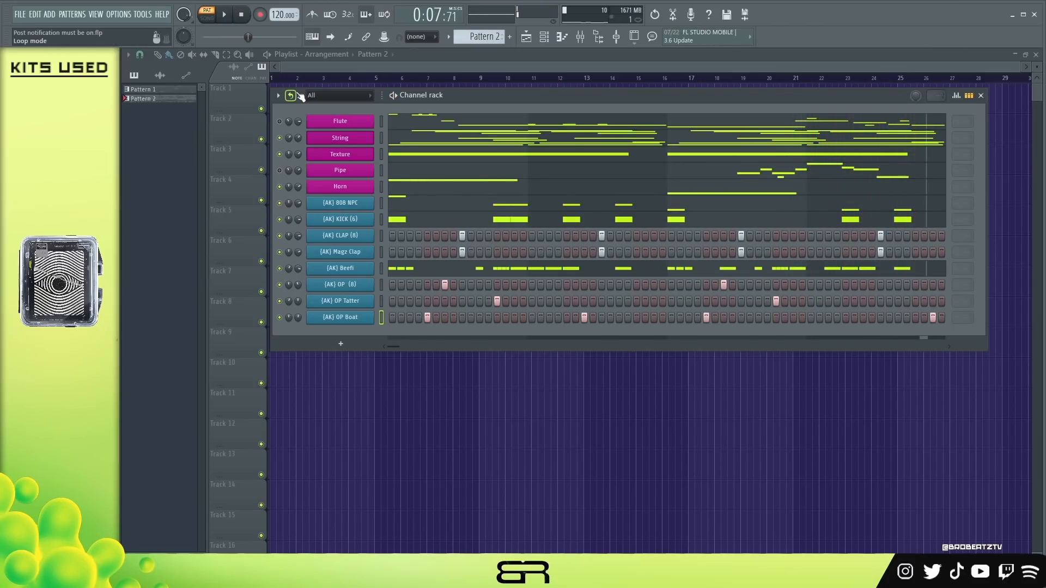
mouse_move(463, 95)
left_mouse_down()
mouse_move(486, 97)
mouse_move(465, 96)
left_mouse_up()
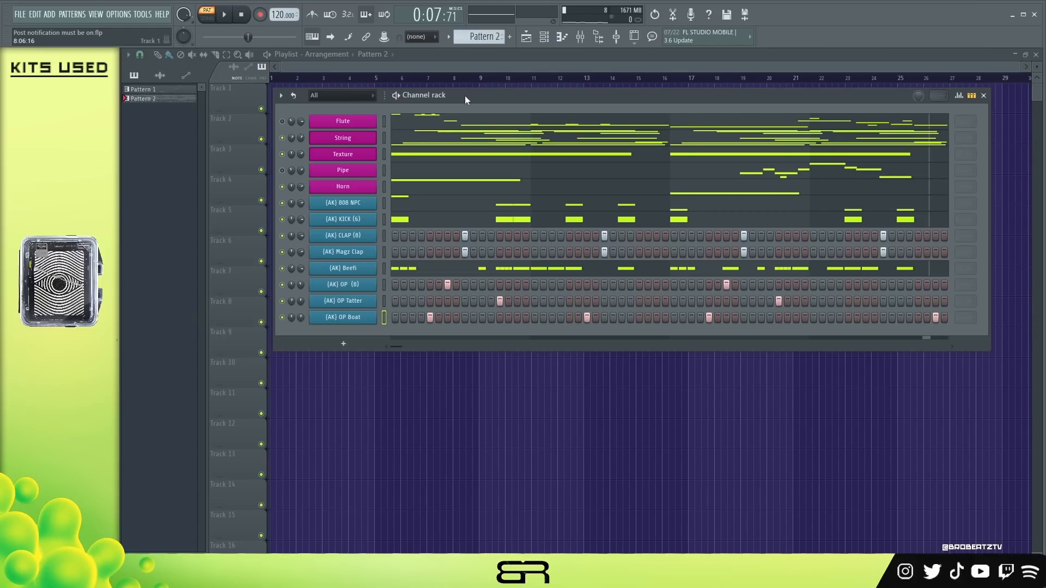
left_click_drag(474, 97, 478, 98)
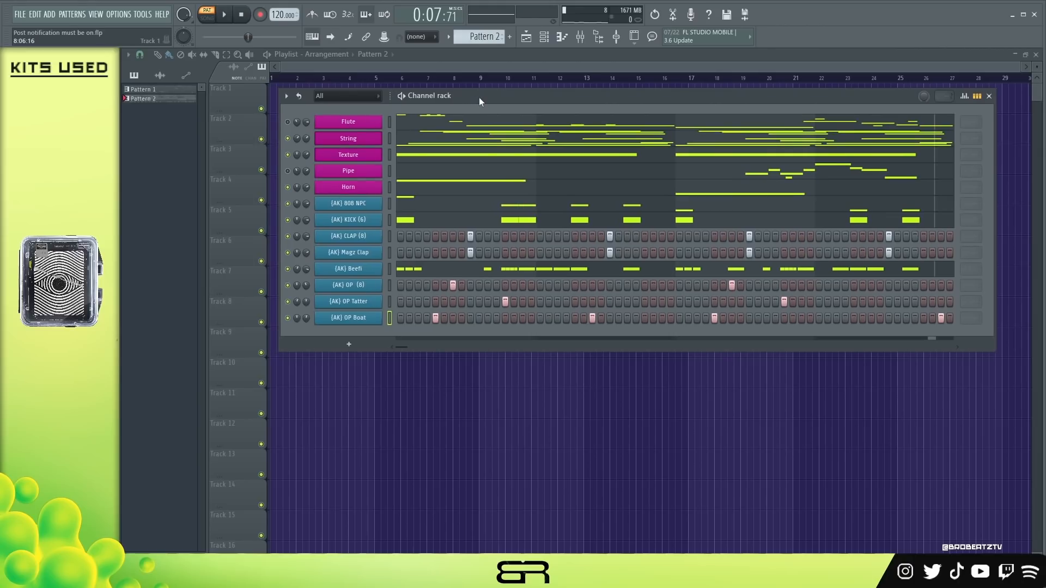